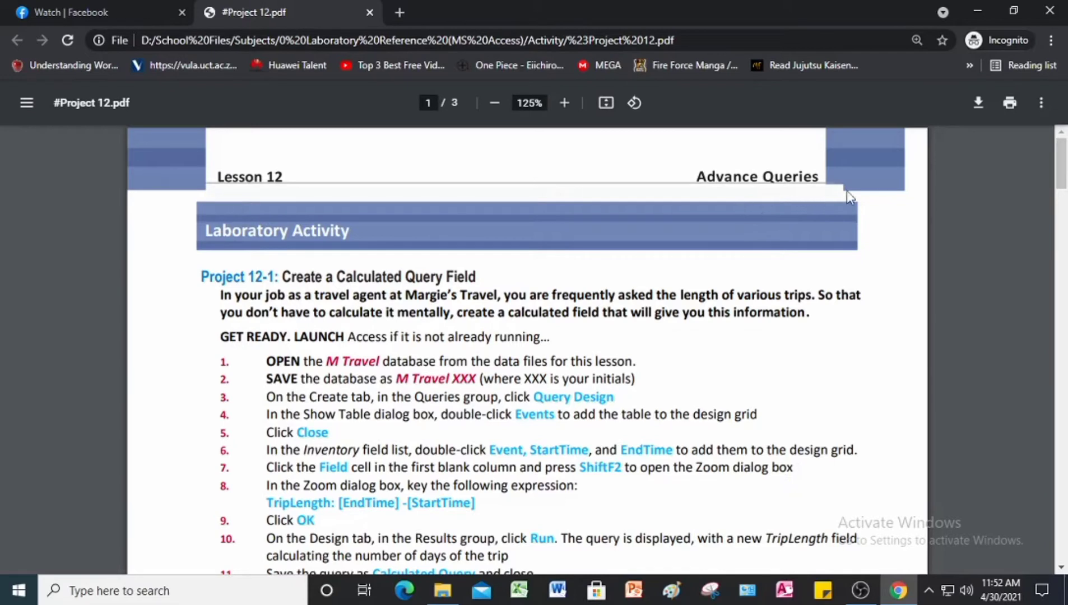
Step: Switch to Microsoft Access and open the M Travel database from the Lesson 12 Advance Queries folder, dismissing the activation wizard
{"action": "scroll", "coordinate": [445, 352], "scroll_direction": "down", "scroll_amount": 1}
{"action": "scroll", "coordinate": [445, 351], "scroll_direction": "down", "scroll_amount": 1}
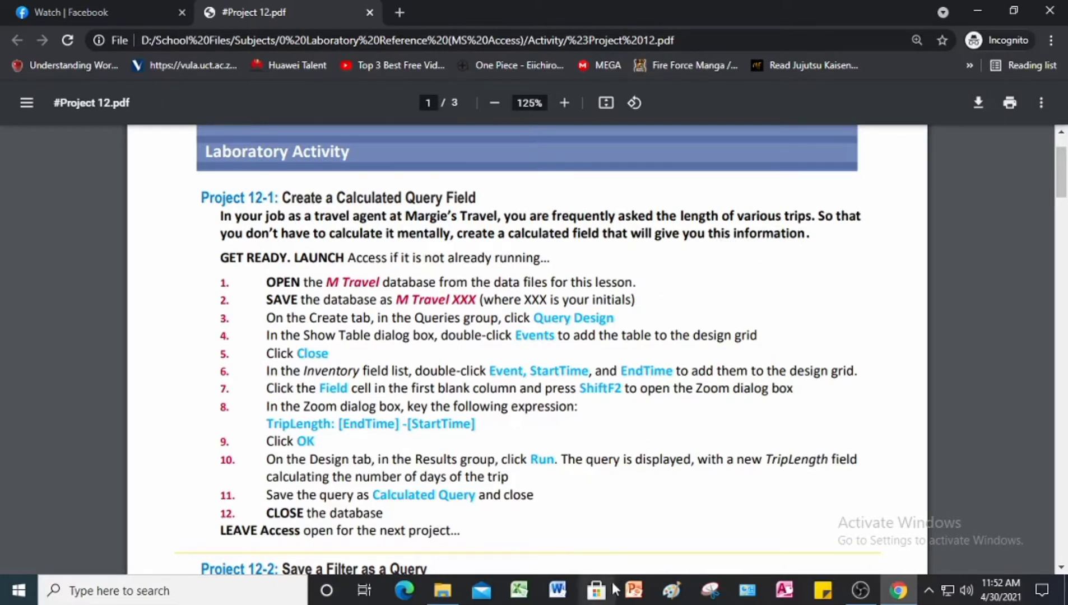
{"action": "left_click", "coordinate": [784, 593]}
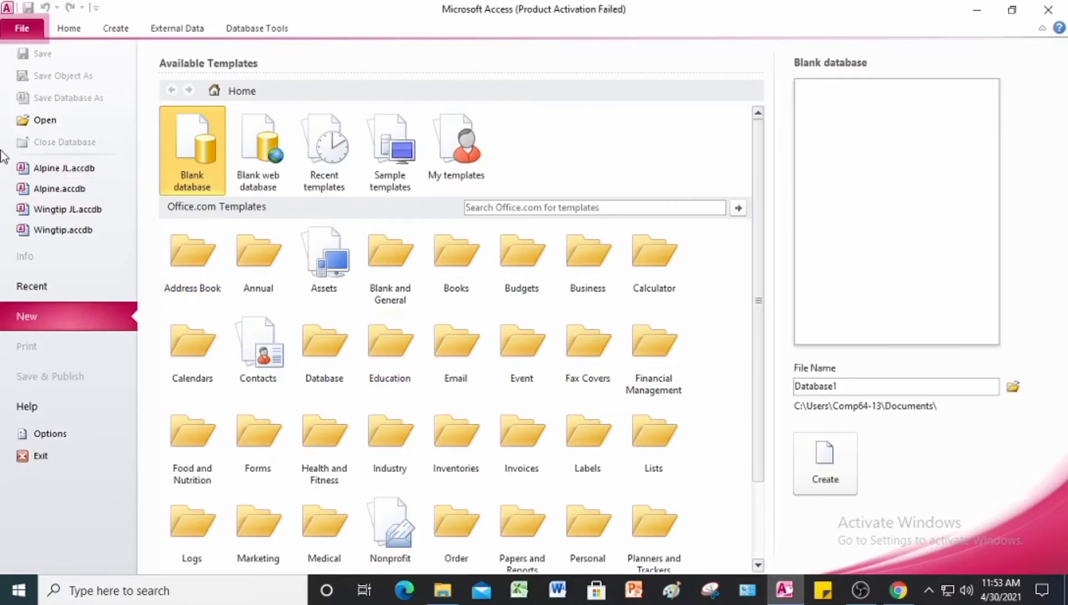
{"action": "left_click", "coordinate": [37, 120]}
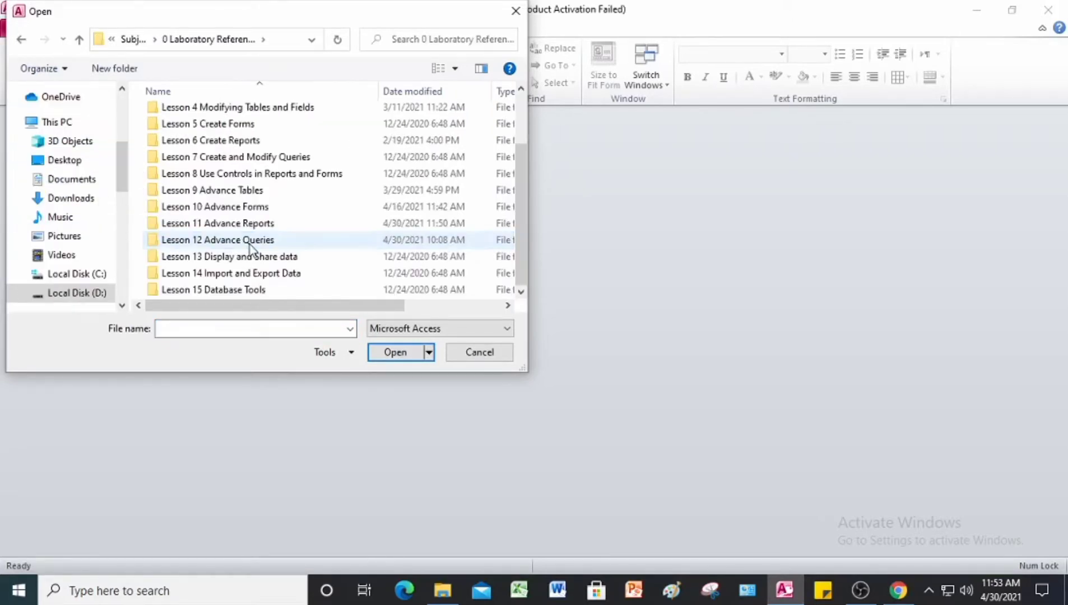
{"action": "double_click", "coordinate": [251, 244]}
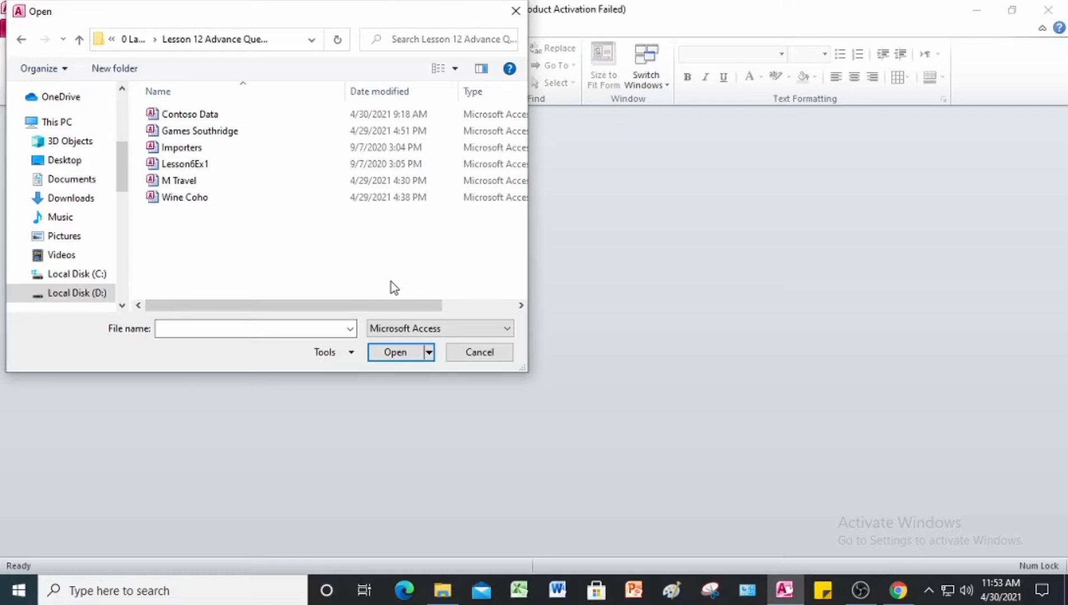
{"action": "left_click", "coordinate": [213, 182]}
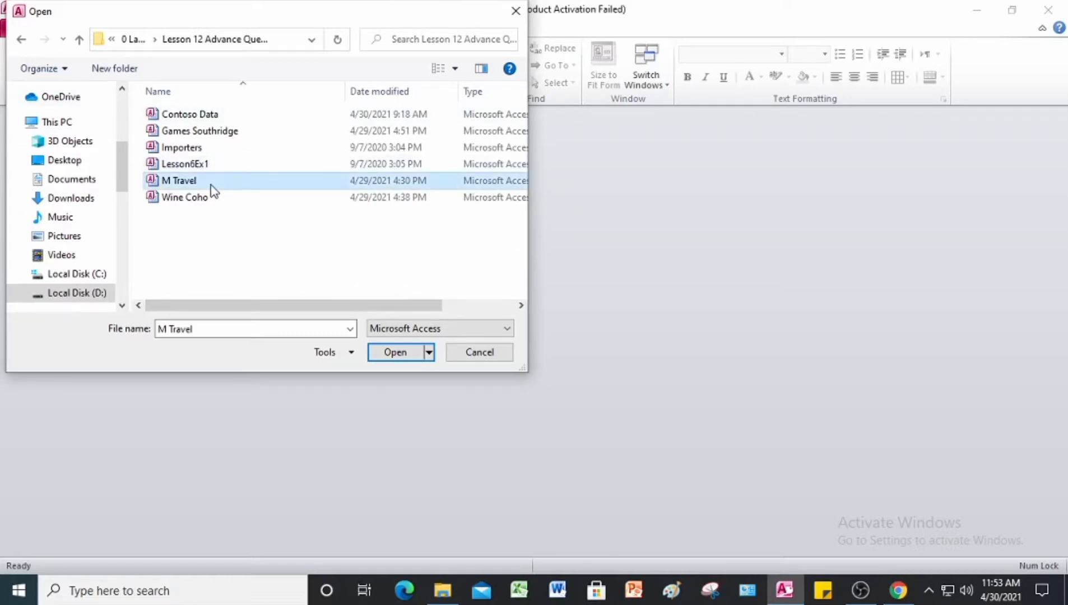
{"action": "left_click", "coordinate": [403, 351]}
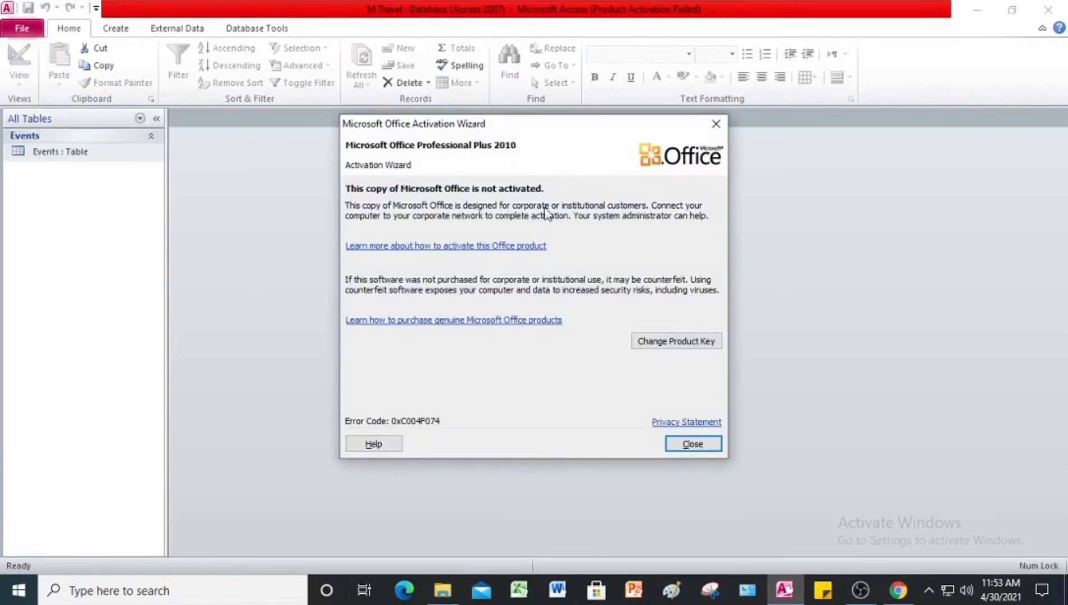
{"action": "left_click", "coordinate": [716, 128]}
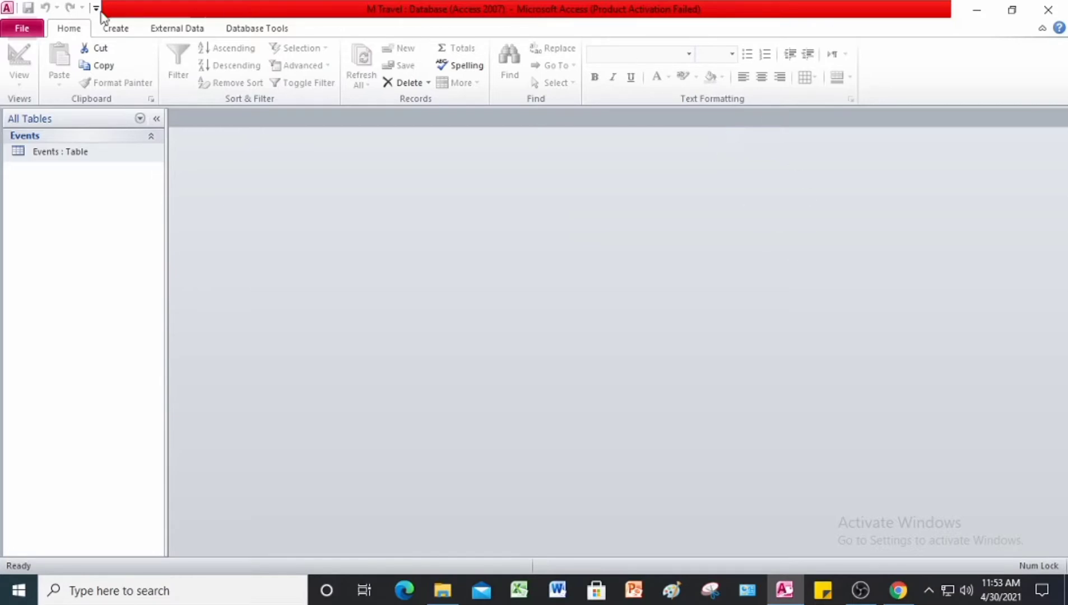
Step: Start saving a copy of the database under the file name M Travel JL
{"action": "left_click", "coordinate": [24, 30]}
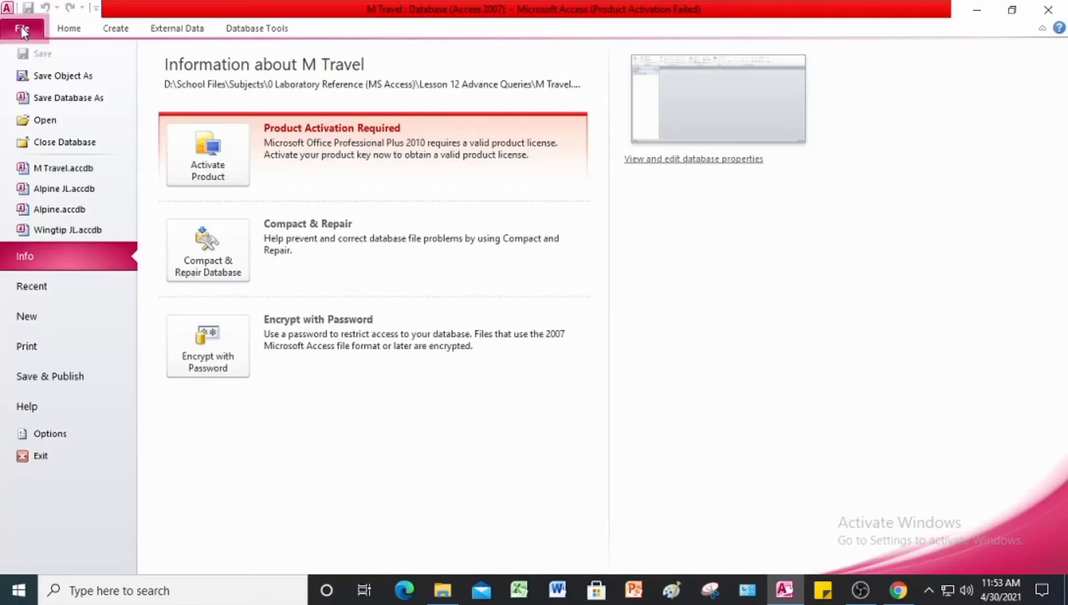
{"action": "left_click", "coordinate": [56, 97]}
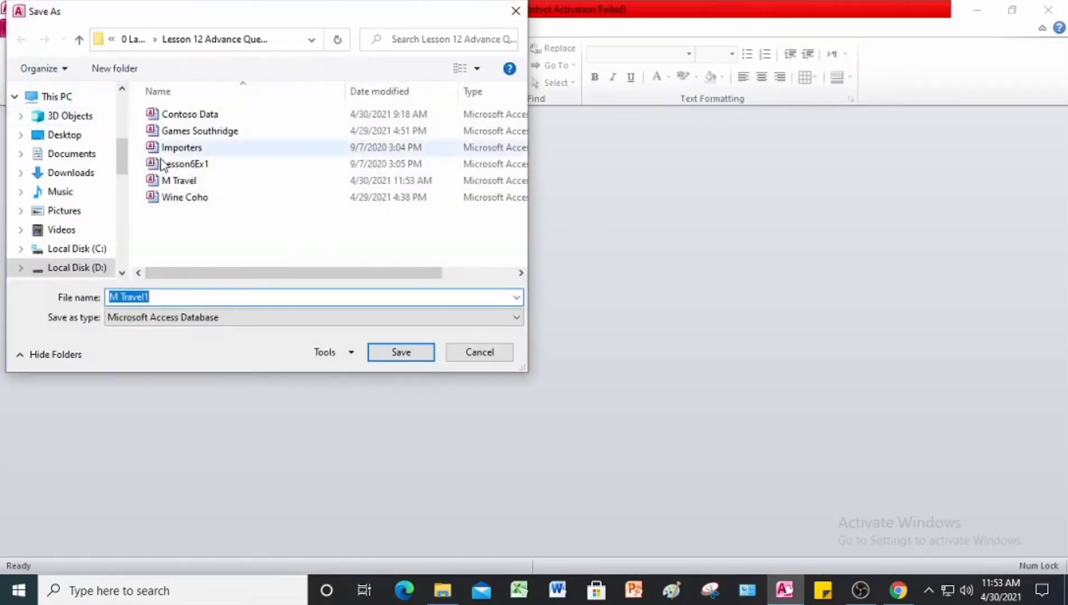
{"action": "left_click", "coordinate": [171, 297]}
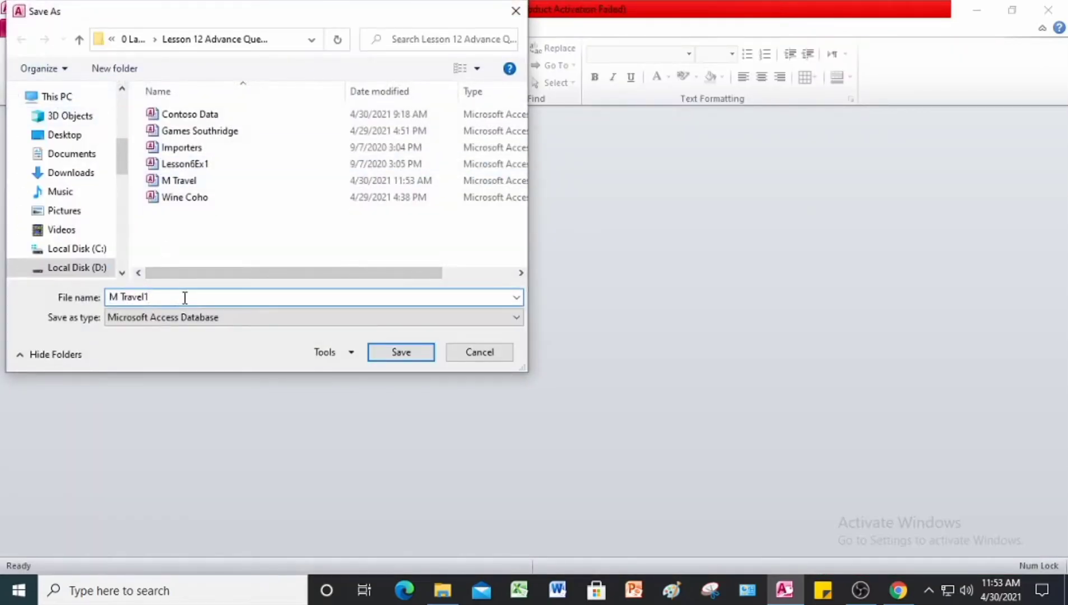
{"action": "key", "text": "BackSpace"}
{"action": "type", "text": "JL"}
Step: Save the database copy in a new folder named Answer and enable its content
{"action": "left_click", "coordinate": [112, 68]}
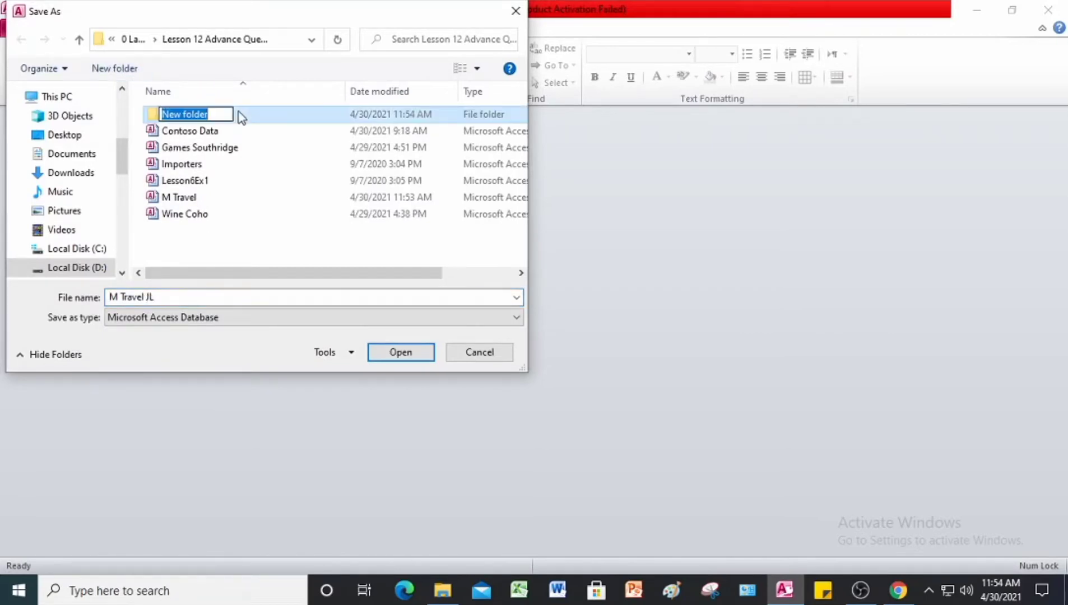
{"action": "type", "text": "A"}
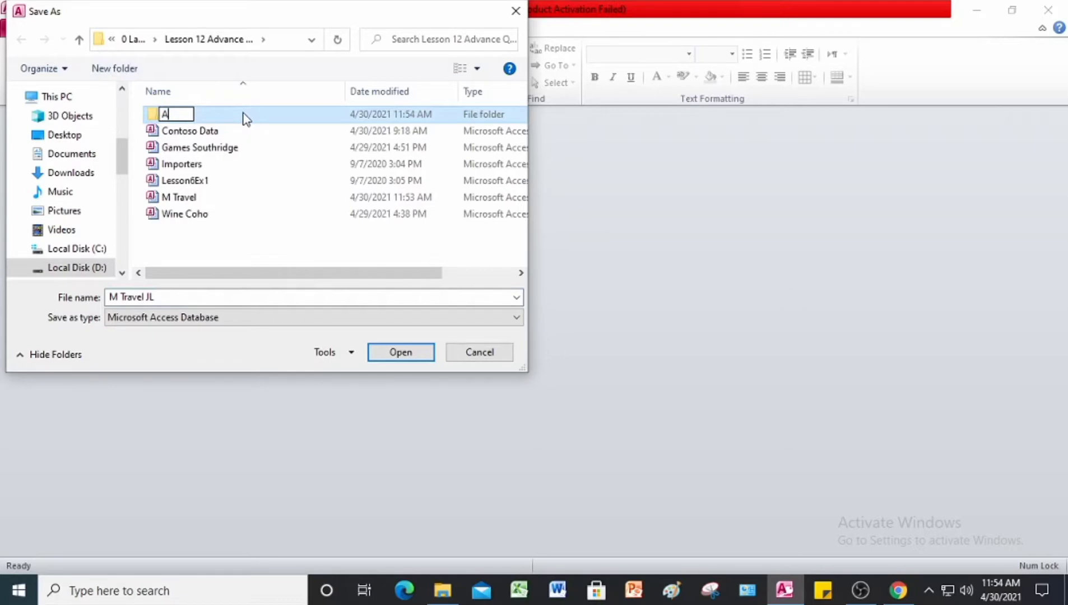
{"action": "type", "text": "nswer"}
{"action": "key", "text": "Return"}
{"action": "double_click", "coordinate": [245, 119]}
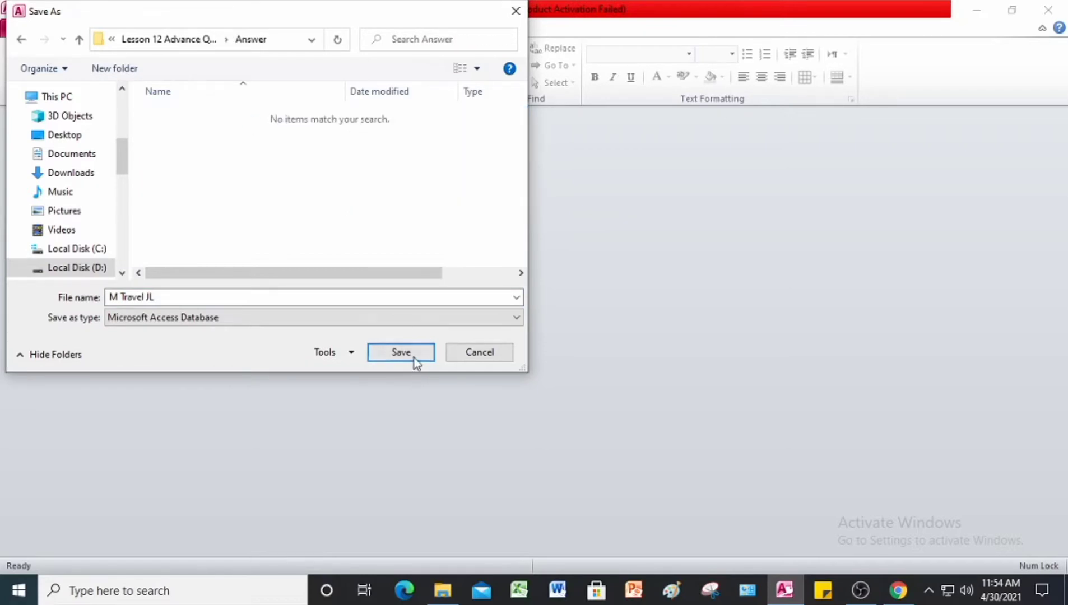
{"action": "left_click", "coordinate": [414, 356]}
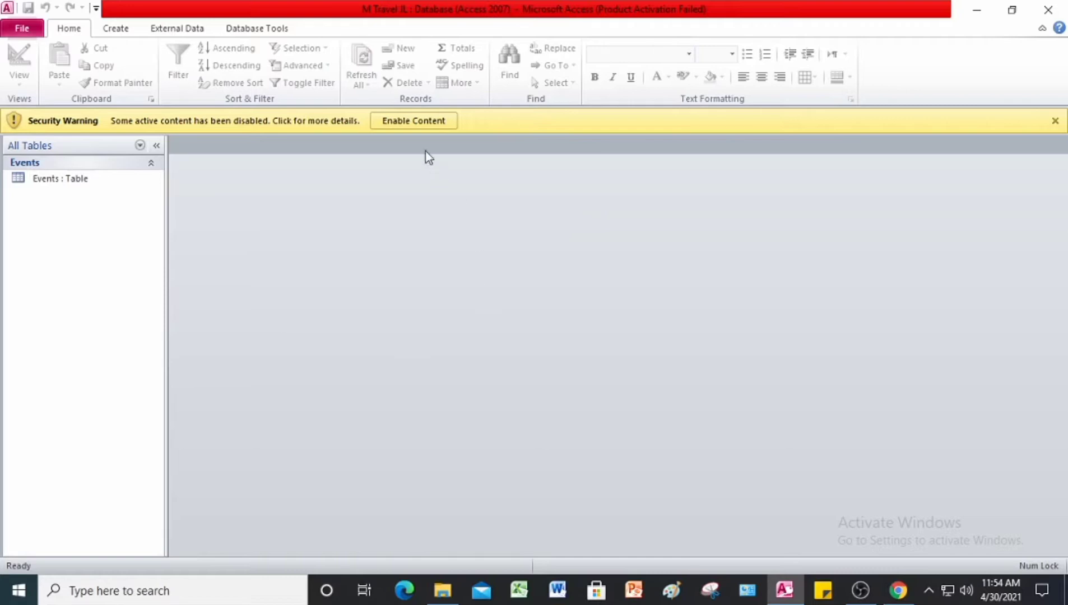
{"action": "left_click", "coordinate": [422, 123]}
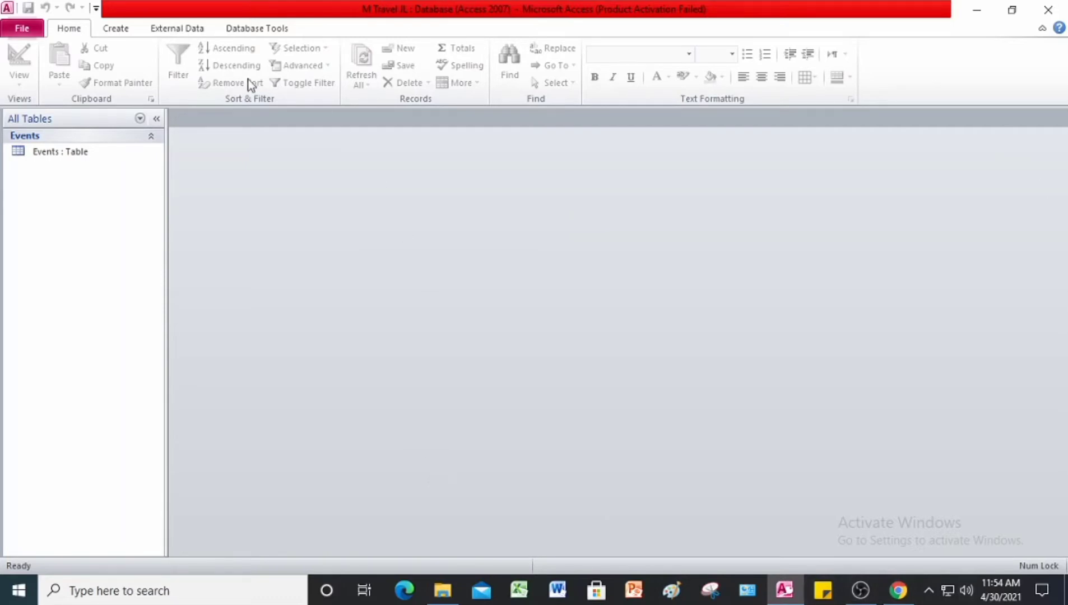
Step: Create a new query in Design view based on the Events table
{"action": "left_click", "coordinate": [116, 29]}
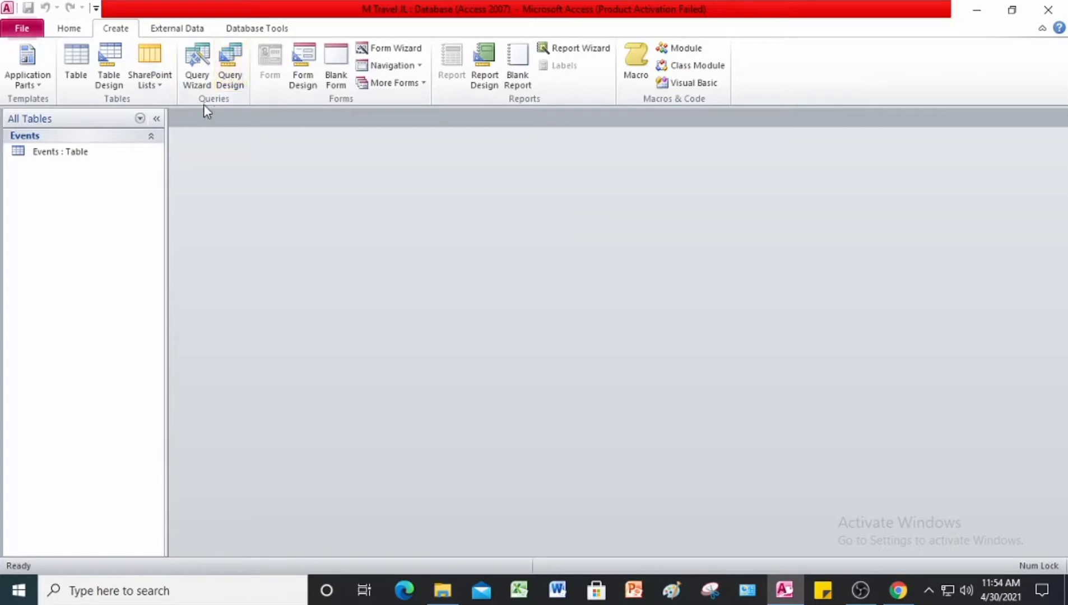
{"action": "left_click", "coordinate": [236, 68]}
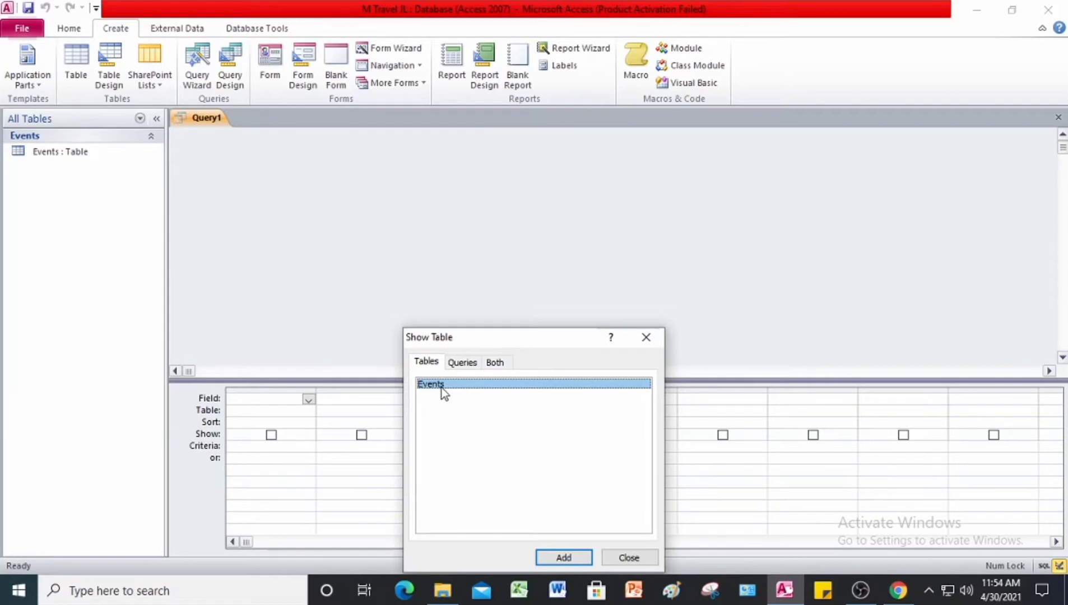
{"action": "left_click", "coordinate": [563, 557]}
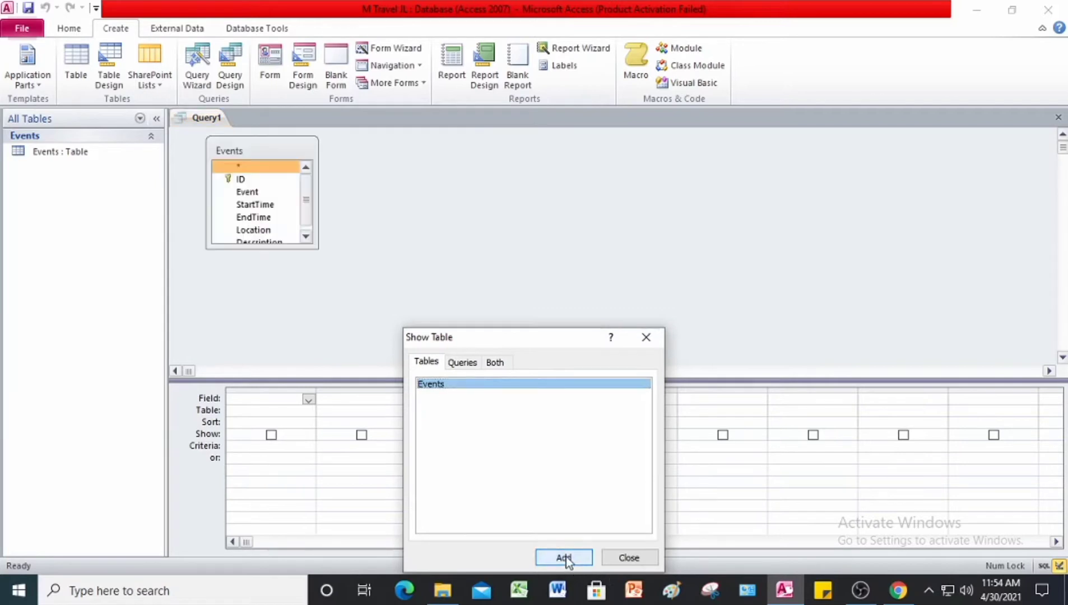
{"action": "left_click", "coordinate": [635, 556]}
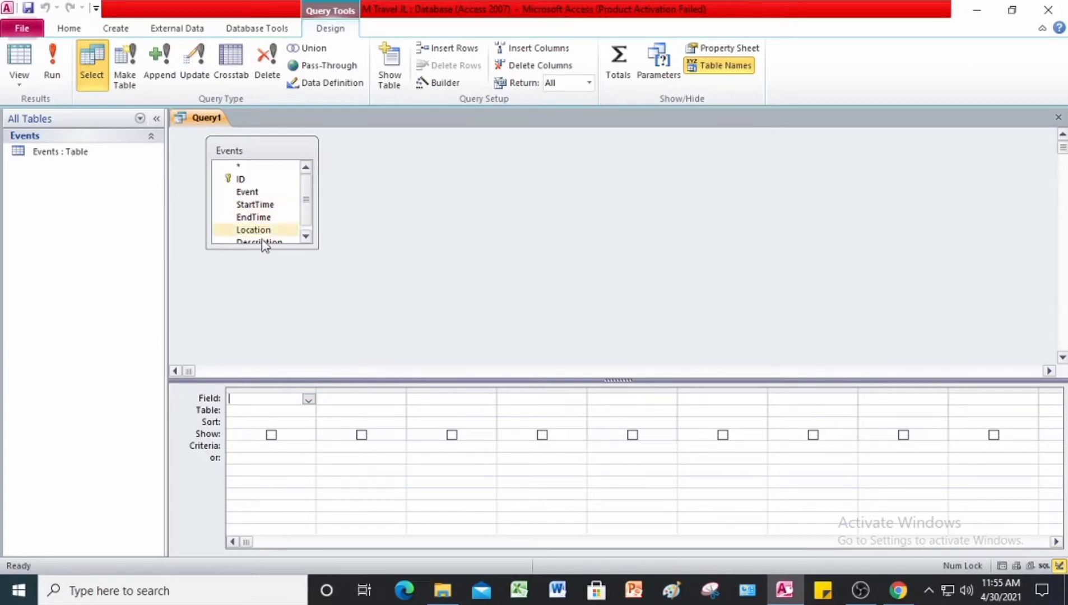
Step: Add the Event, StartTime and EndTime fields from the Events table to the query's design grid
{"action": "double_click", "coordinate": [264, 191]}
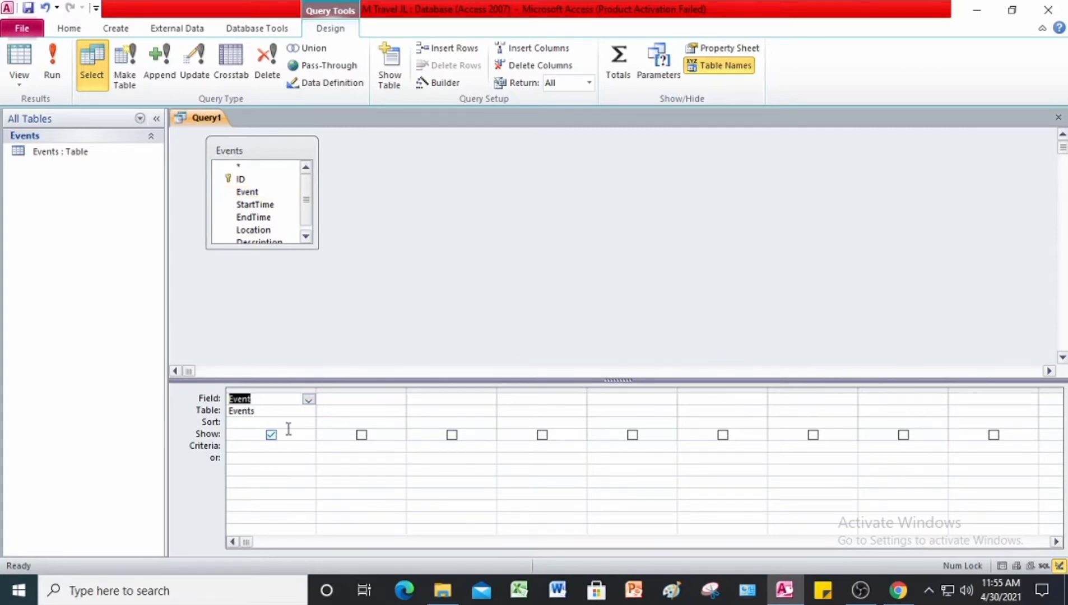
{"action": "double_click", "coordinate": [264, 205]}
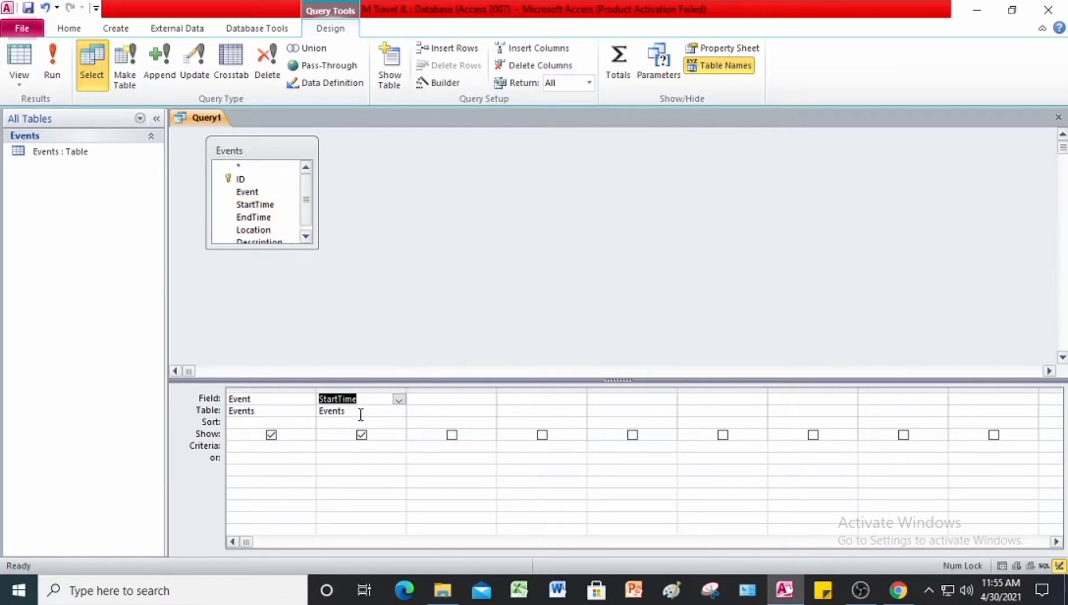
{"action": "double_click", "coordinate": [268, 218]}
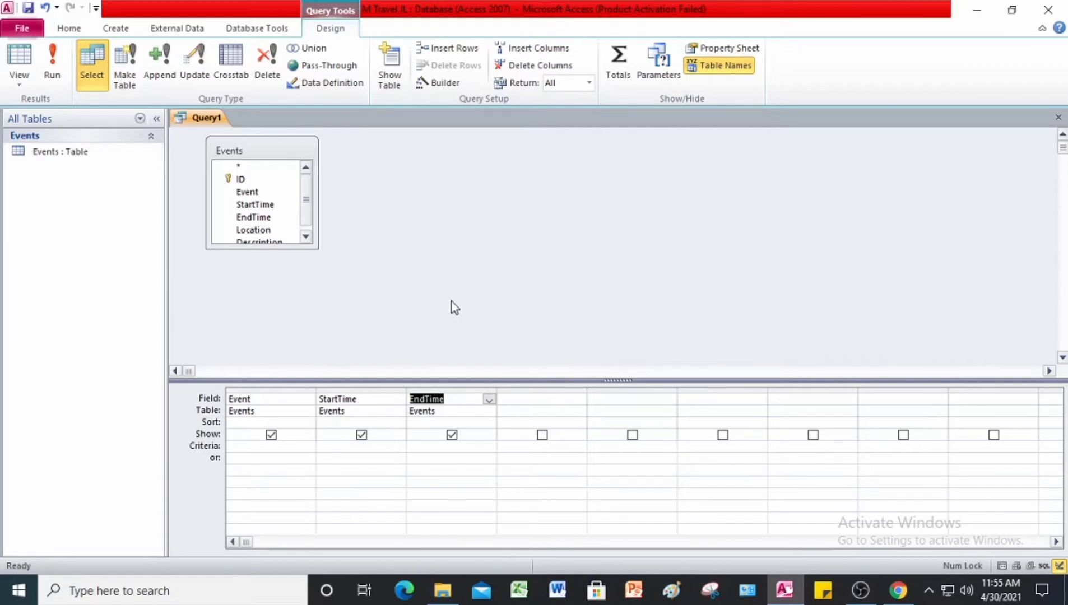
Step: Enter the calculated field TripLegth:[End Time]-[Start Time] in the first blank query column, using the Zoom dialog
{"action": "left_click", "coordinate": [533, 397]}
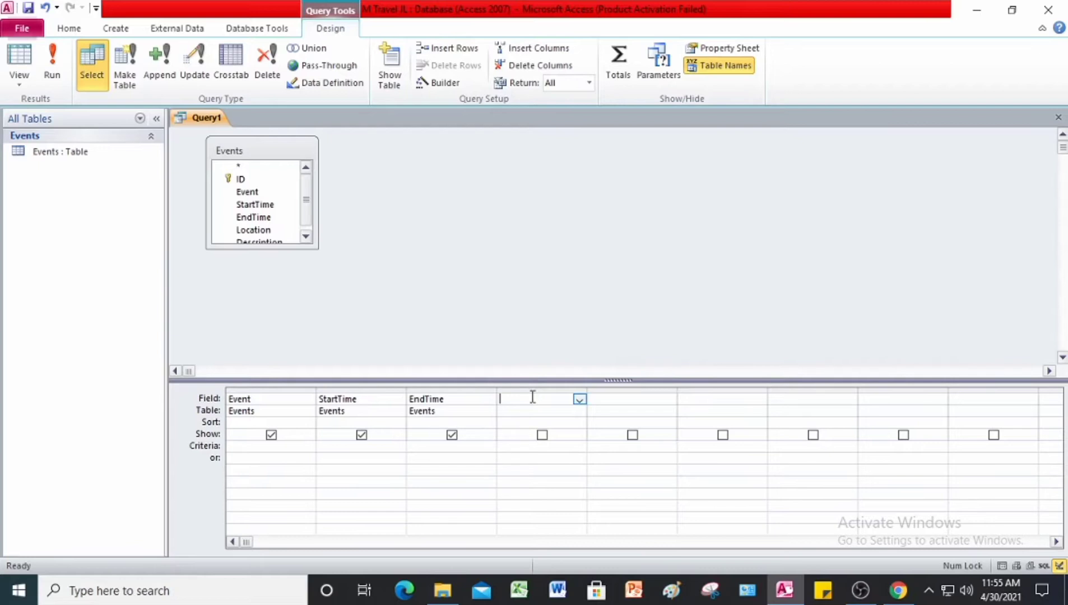
{"action": "key", "text": "shift+F2"}
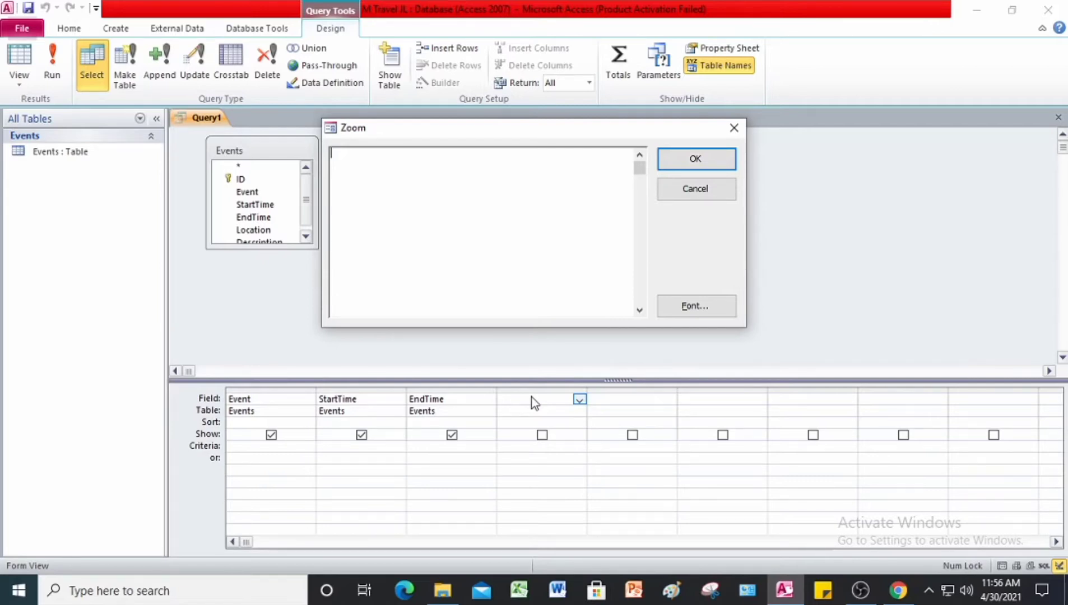
{"action": "type", "text": "T"}
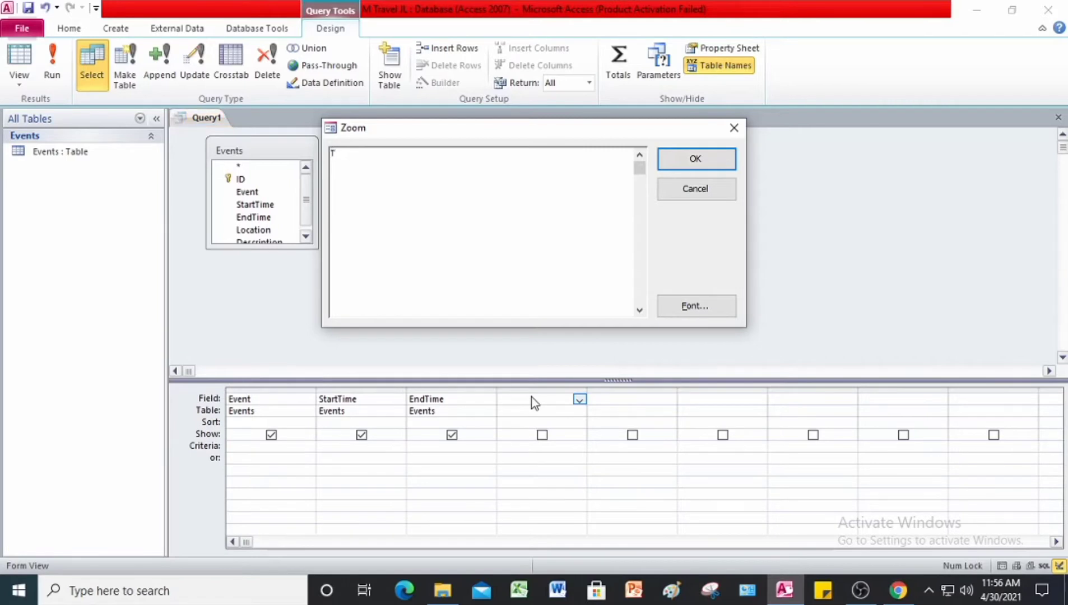
{"action": "type", "text": "ripLegth:[End Time] -[Start "}
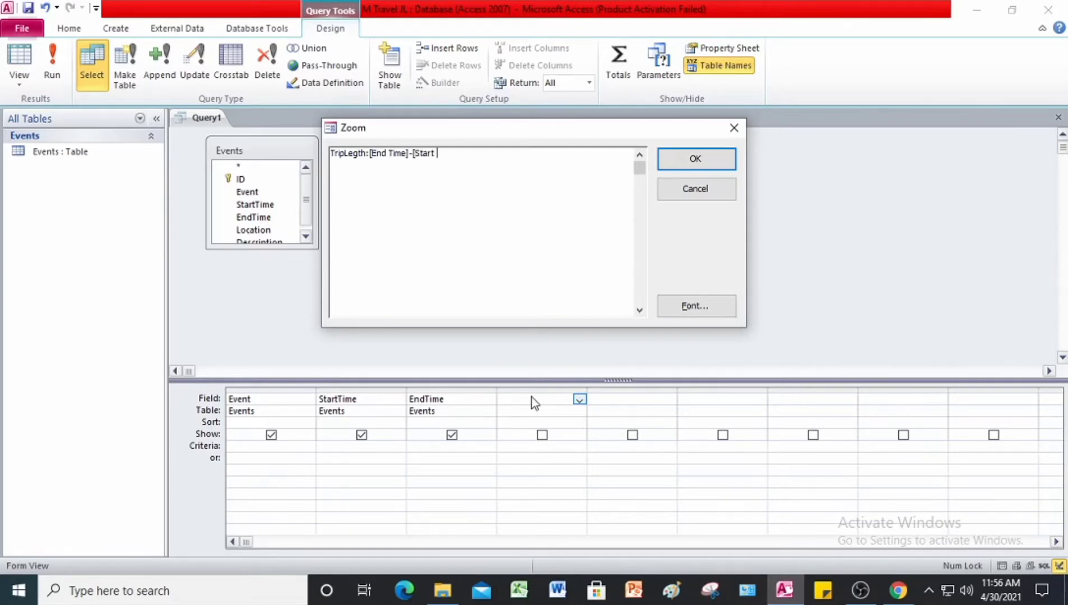
{"action": "type", "text": "Time]"}
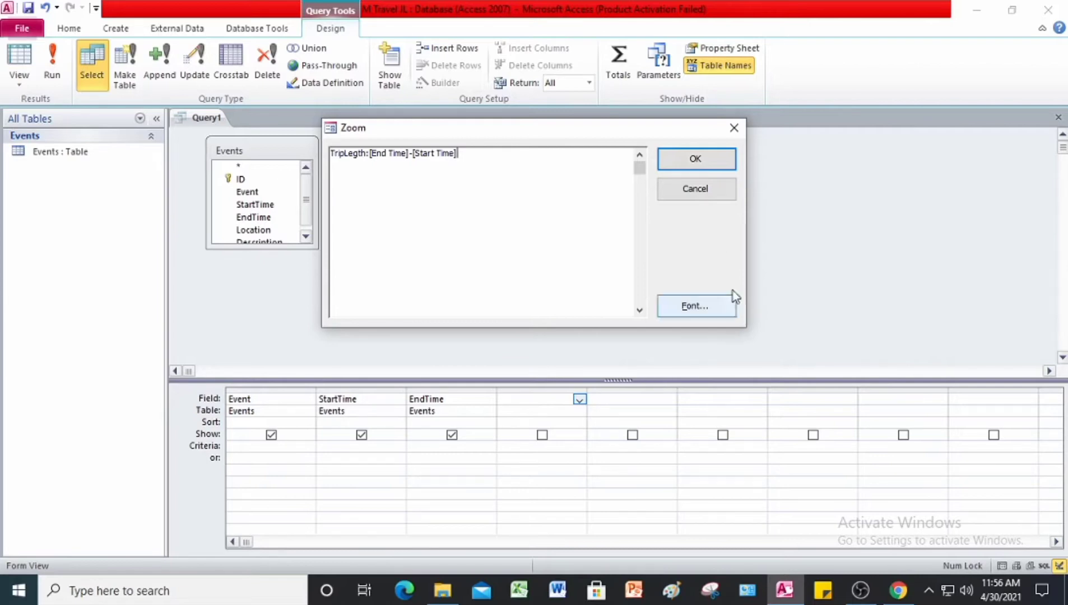
{"action": "left_click", "coordinate": [684, 156]}
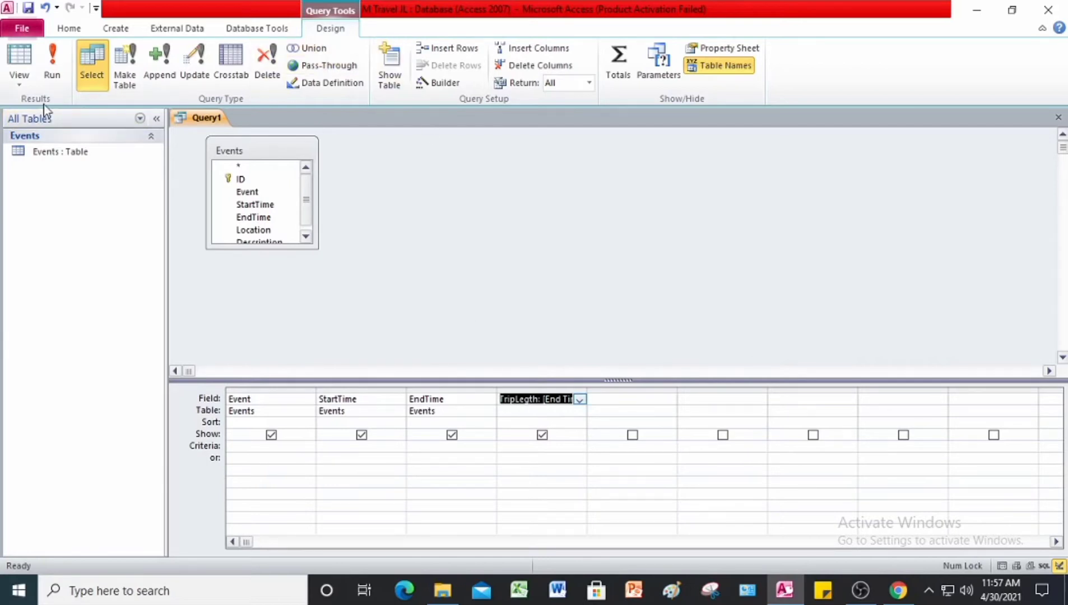
Step: Run the query with 5 as the End Time parameter and 2 as the Start Time parameter
{"action": "left_click", "coordinate": [51, 74]}
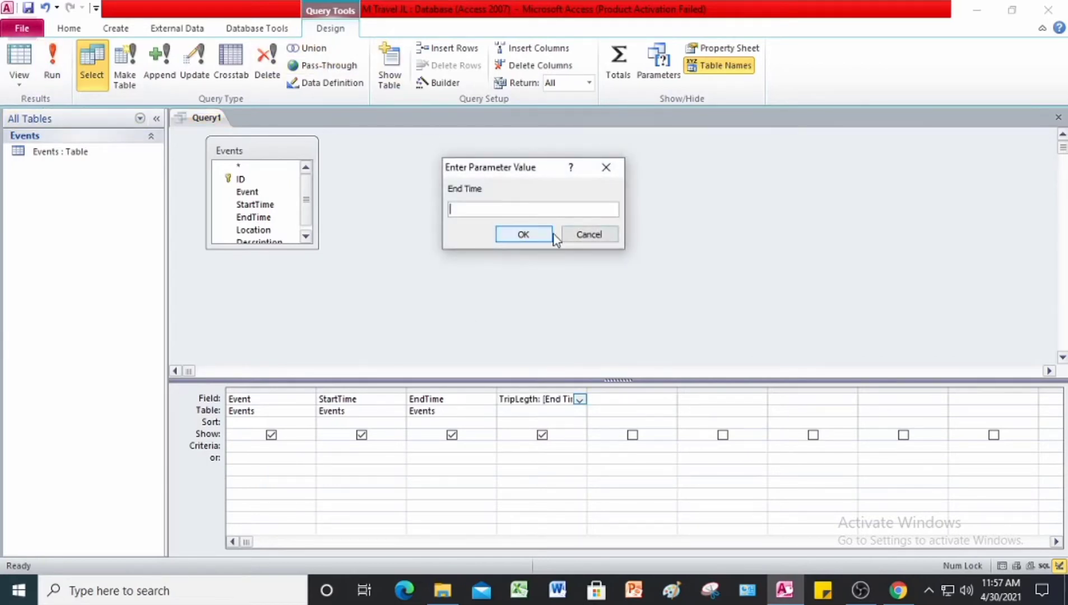
{"action": "type", "text": "5"}
{"action": "left_click", "coordinate": [544, 239]}
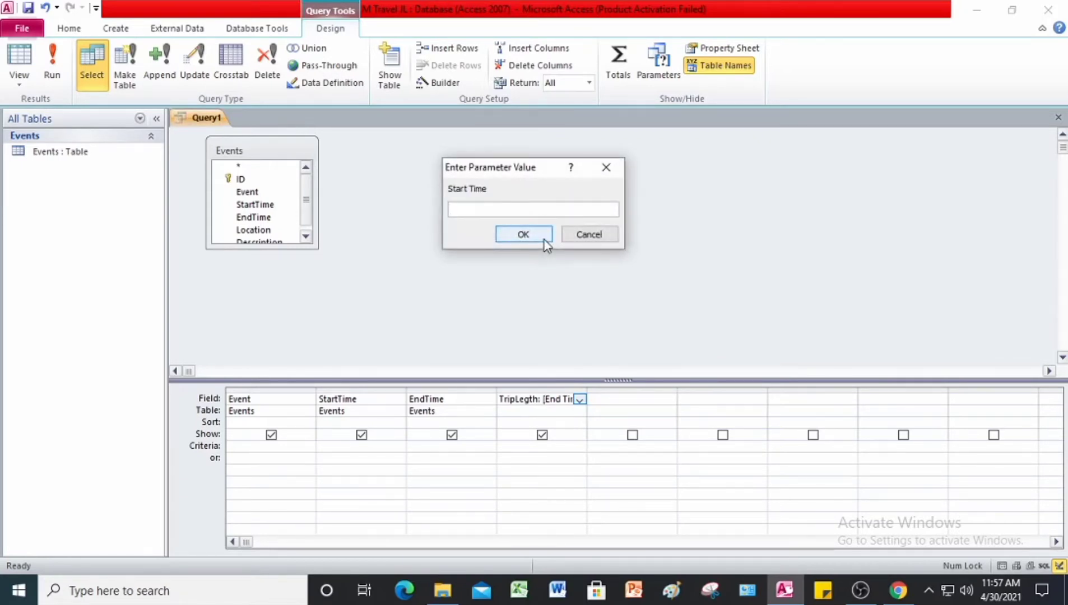
{"action": "type", "text": "2"}
{"action": "left_click", "coordinate": [523, 235]}
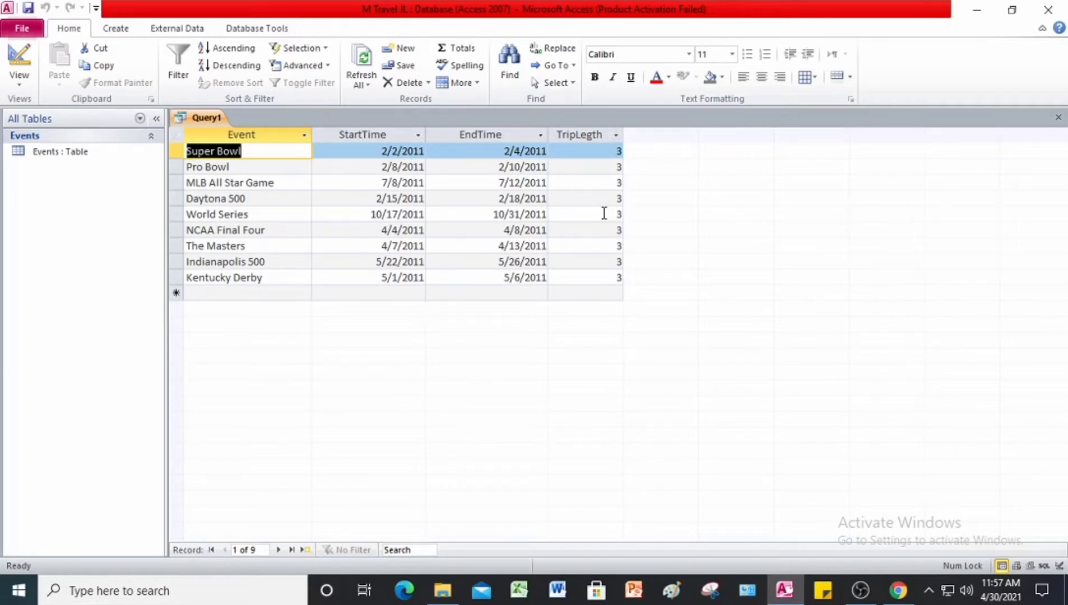
Step: Save the query as Calculated Query and close it
{"action": "right_click", "coordinate": [192, 119]}
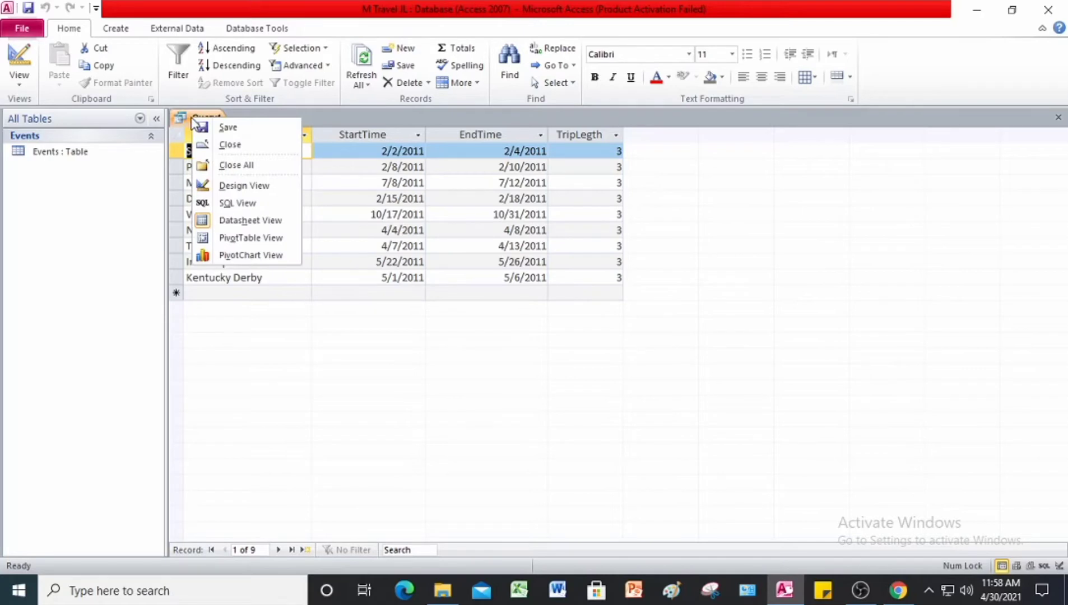
{"action": "left_click", "coordinate": [213, 128]}
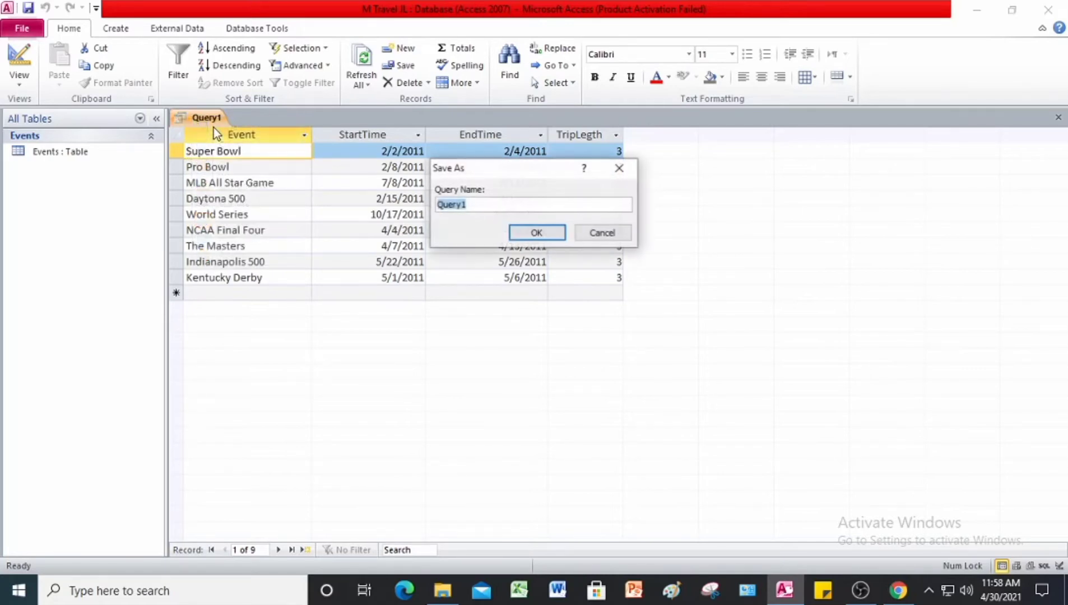
{"action": "left_click", "coordinate": [501, 205]}
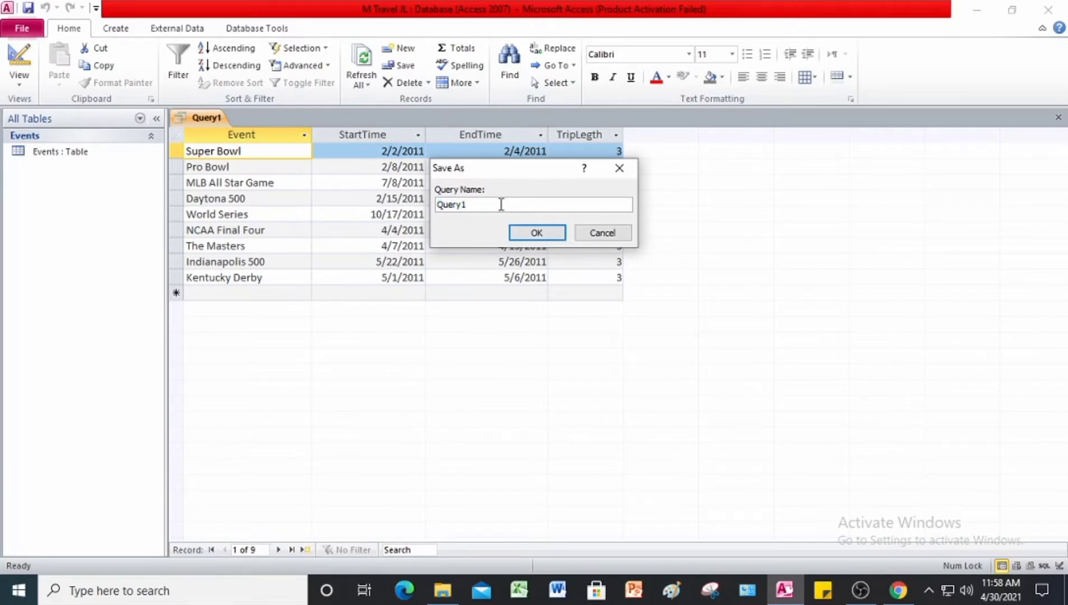
{"action": "key", "text": "BackSpace"}
{"action": "key", "text": "BackSpace"}
{"action": "key", "text": "BackSpace"}
{"action": "key", "text": "BackSpace"}
{"action": "key", "text": "BackSpace"}
{"action": "key", "text": "BackSpace"}
{"action": "type", "text": "Calculated Query"}
{"action": "left_click", "coordinate": [537, 233]}
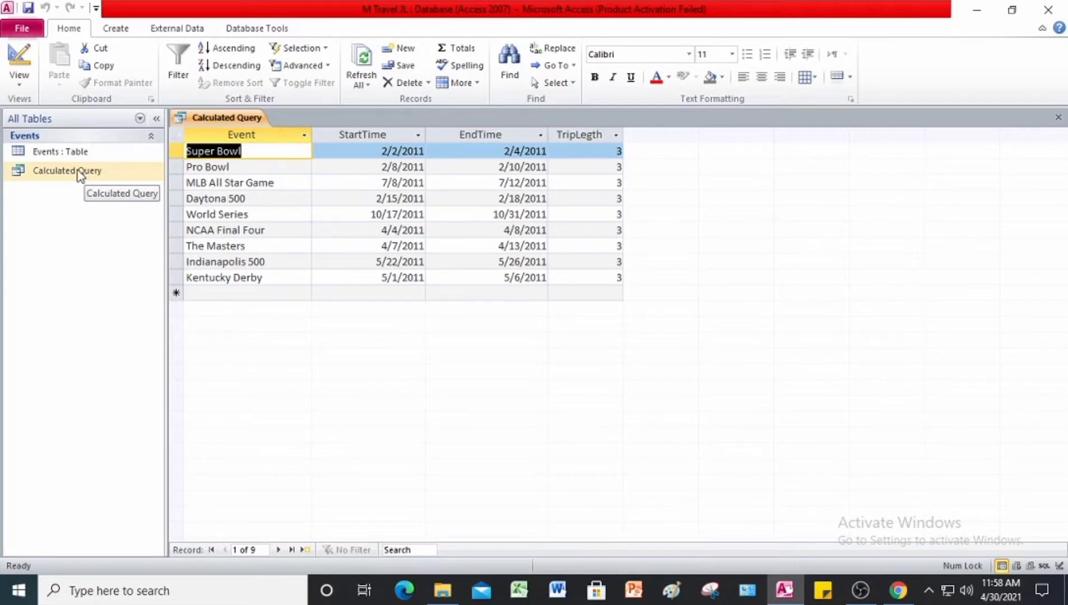
{"action": "left_click", "coordinate": [1058, 118]}
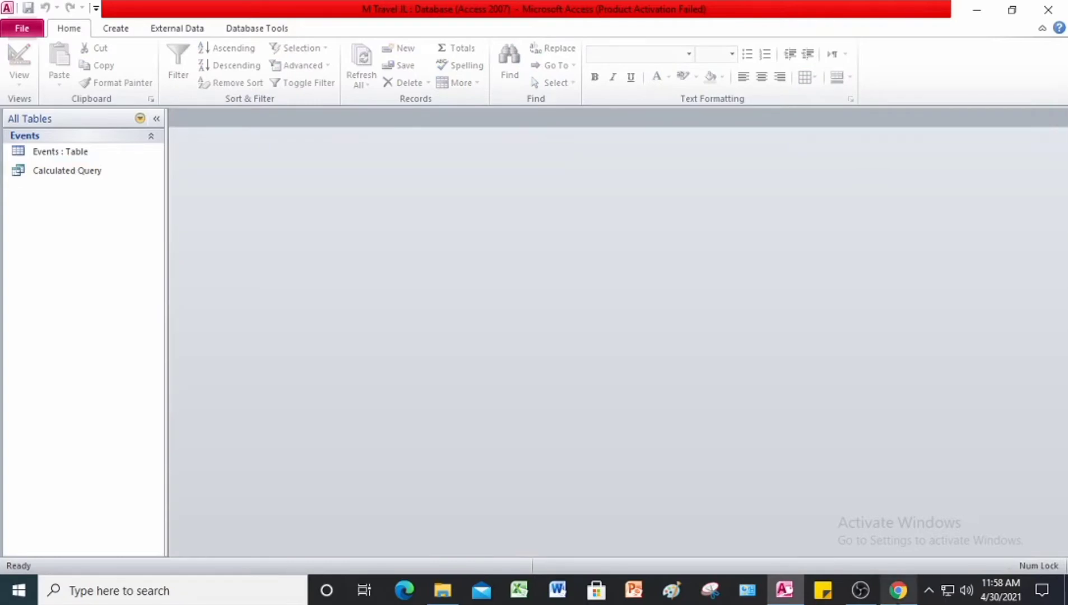
Step: Switch to the #Project 12 PDF in Chrome and read the Project 12-2 instructions for saving a filter as a query
{"action": "left_click", "coordinate": [897, 589]}
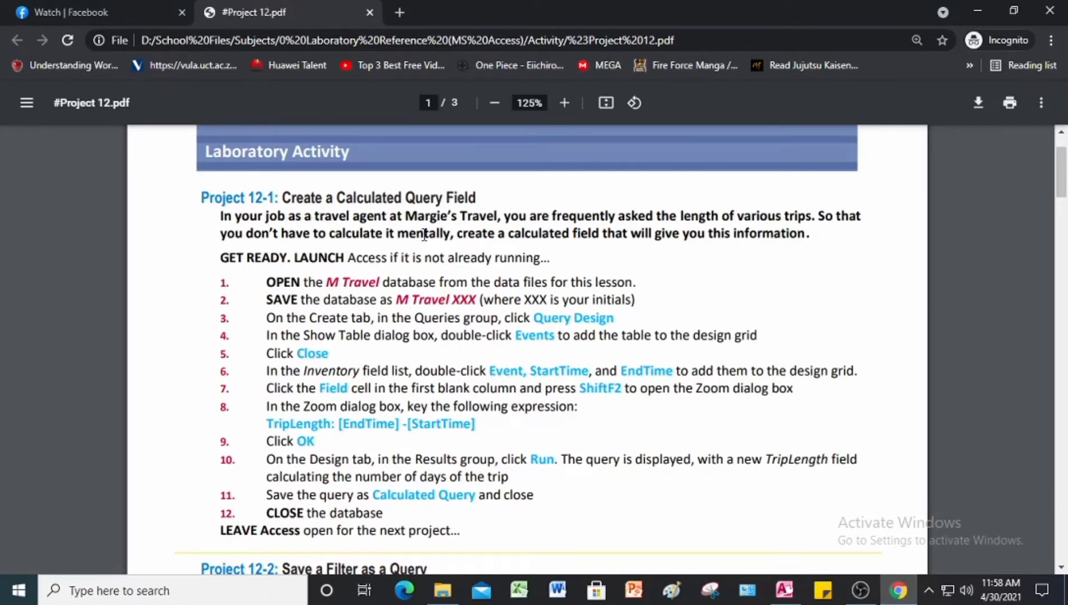
{"action": "scroll", "coordinate": [424, 237], "scroll_direction": "down", "scroll_amount": 5}
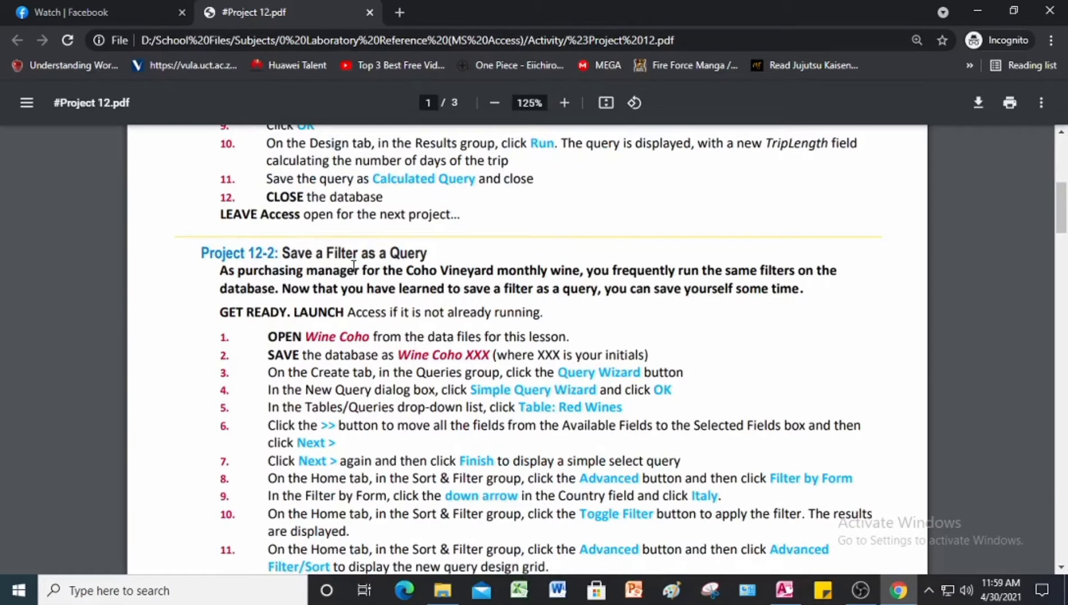
{"action": "scroll", "coordinate": [353, 271], "scroll_direction": "down", "scroll_amount": 1}
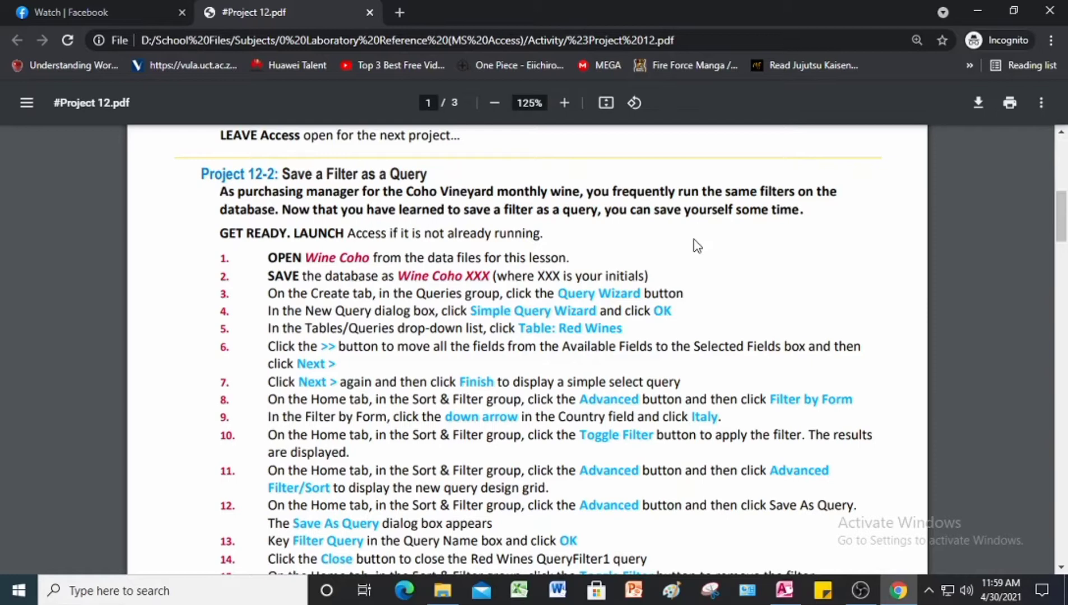
Step: Switch back to Access and open the Wine Coho database from the Lesson 12 Advance Queries folder
{"action": "left_click", "coordinate": [781, 595]}
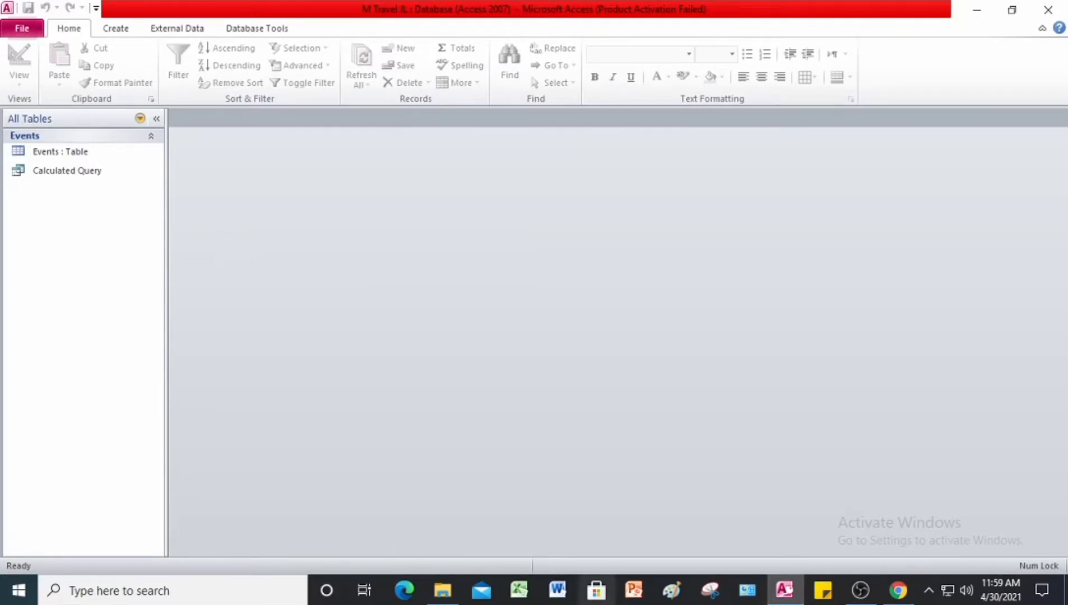
{"action": "left_click", "coordinate": [29, 32]}
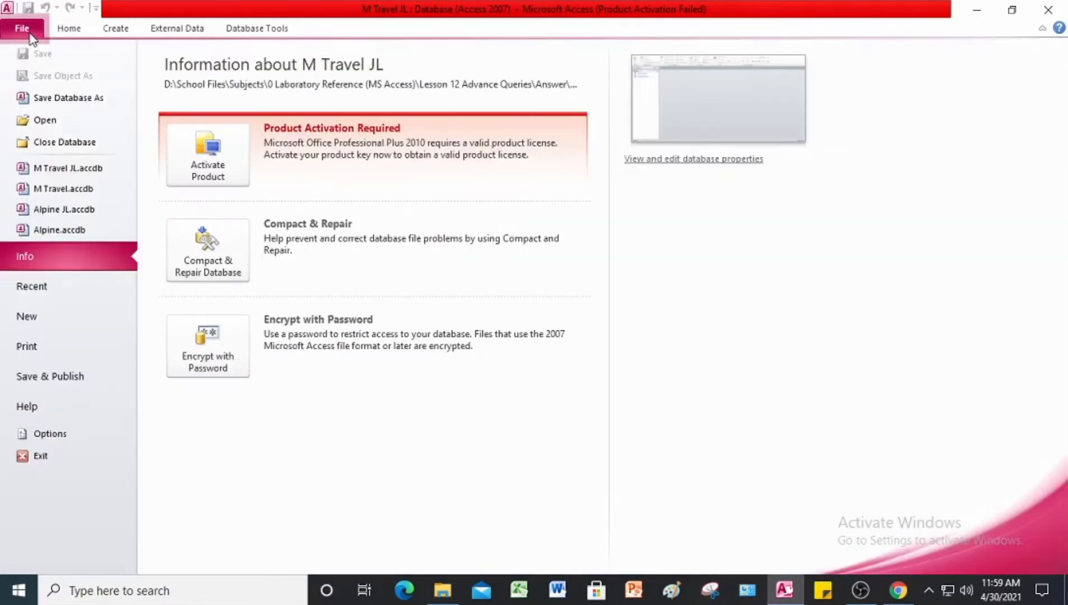
{"action": "left_click", "coordinate": [50, 121]}
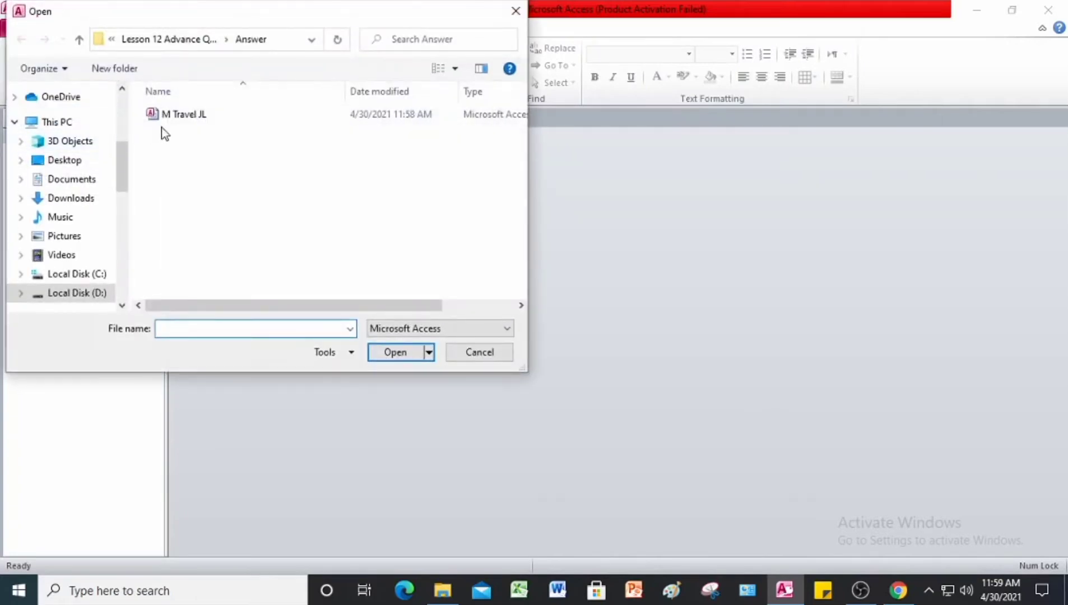
{"action": "left_click", "coordinate": [79, 40]}
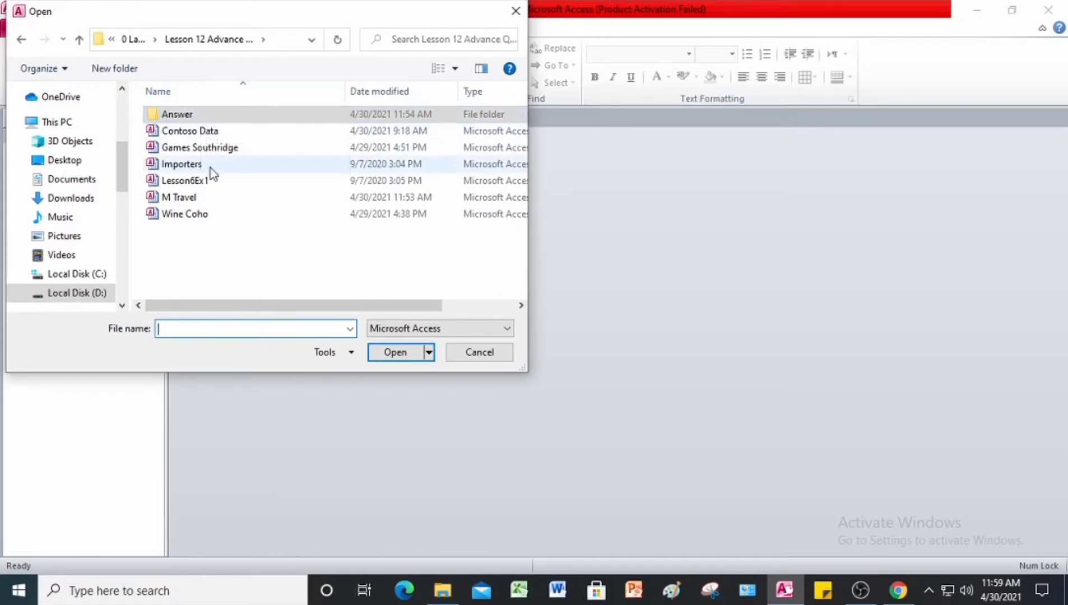
{"action": "left_click", "coordinate": [209, 215]}
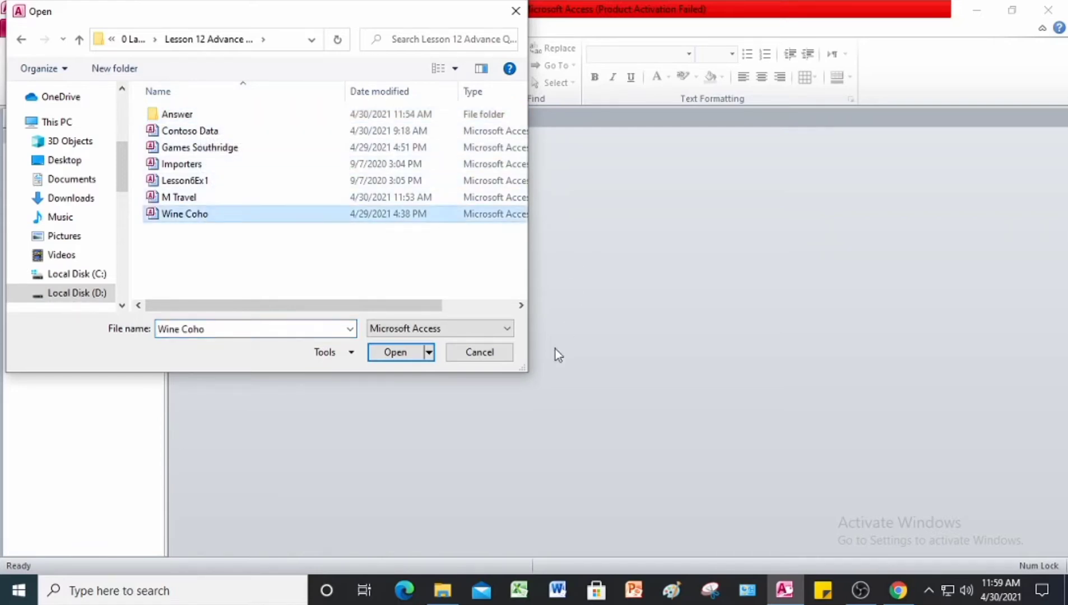
{"action": "left_click", "coordinate": [407, 355]}
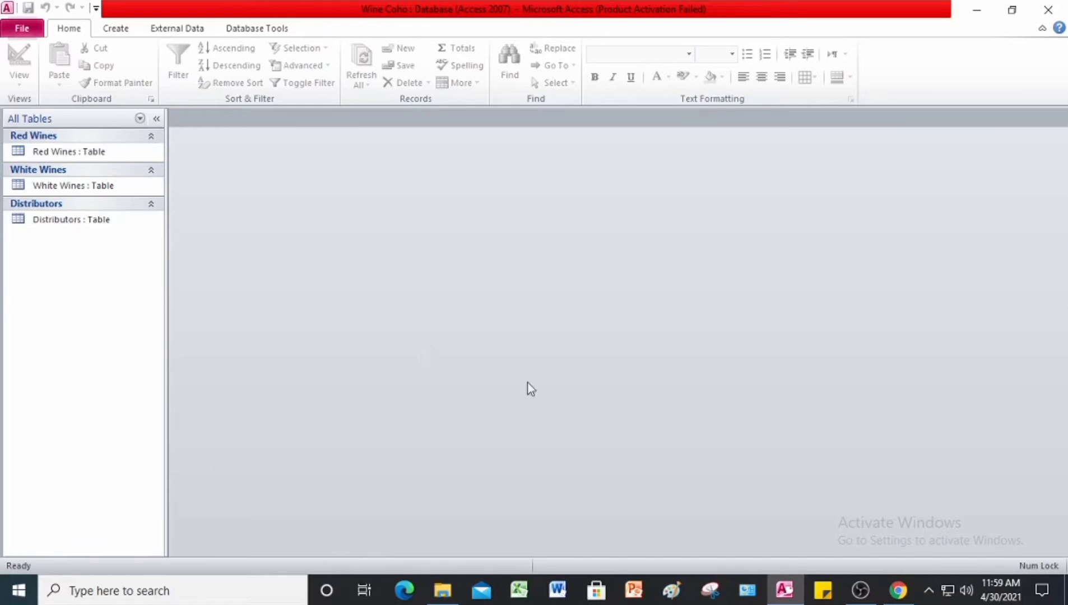
Step: Save the database as Wine Coho JL in the Answer folder and enable its content
{"action": "left_click", "coordinate": [37, 29]}
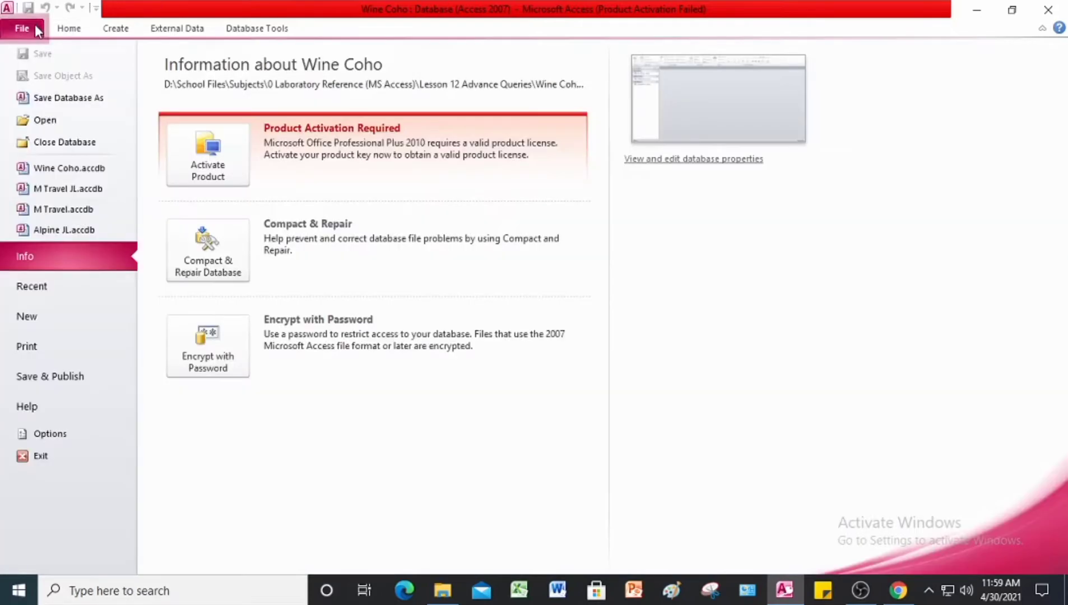
{"action": "left_click", "coordinate": [61, 99]}
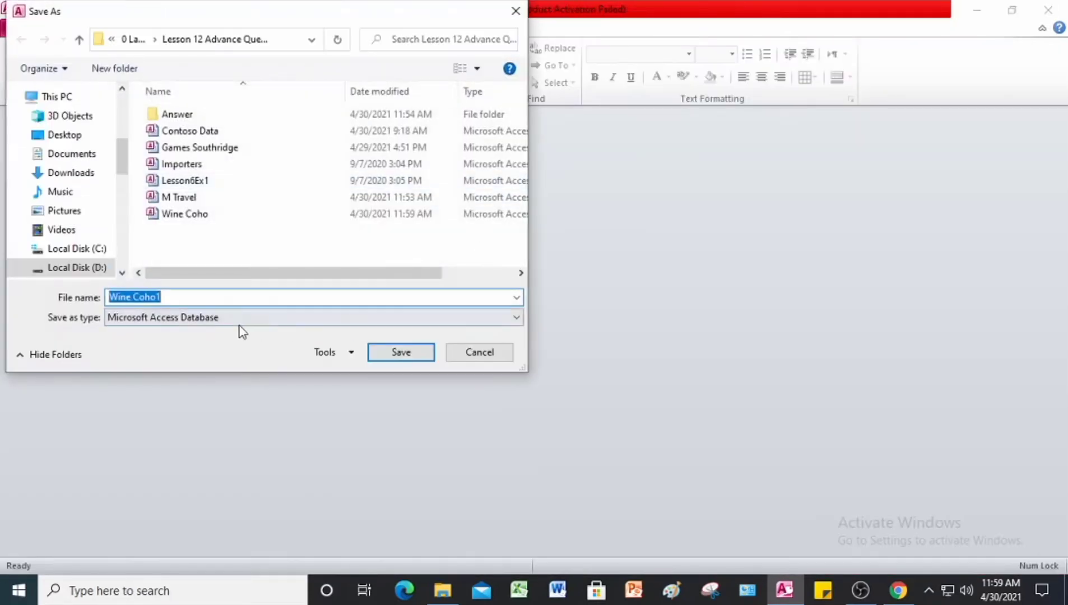
{"action": "left_click", "coordinate": [197, 297]}
{"action": "type", "text": "1"}
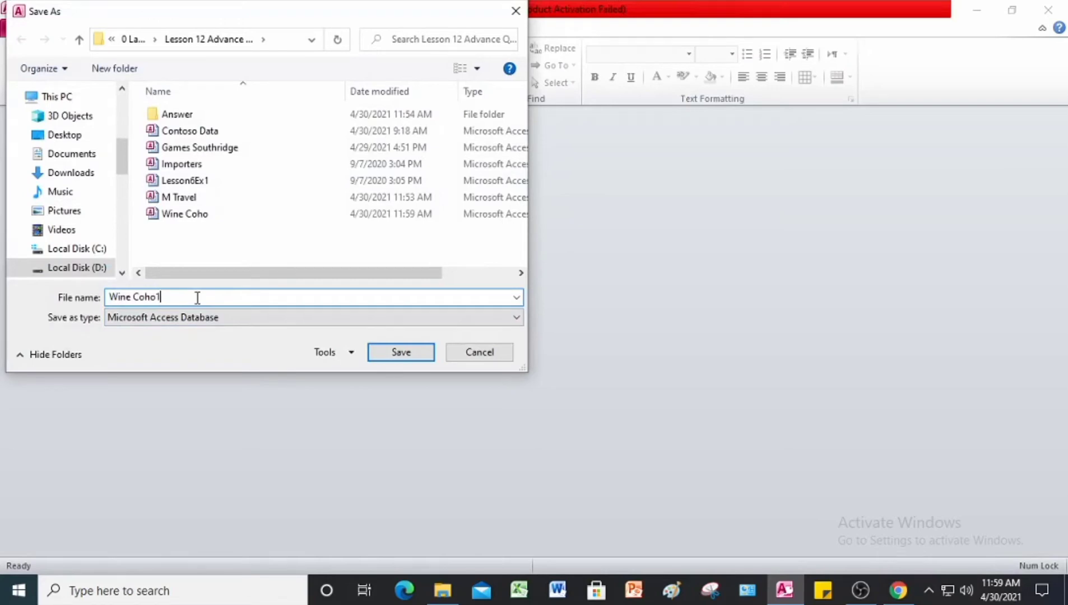
{"action": "key", "text": "BackSpace"}
{"action": "type", "text": "JL"}
{"action": "double_click", "coordinate": [179, 115]}
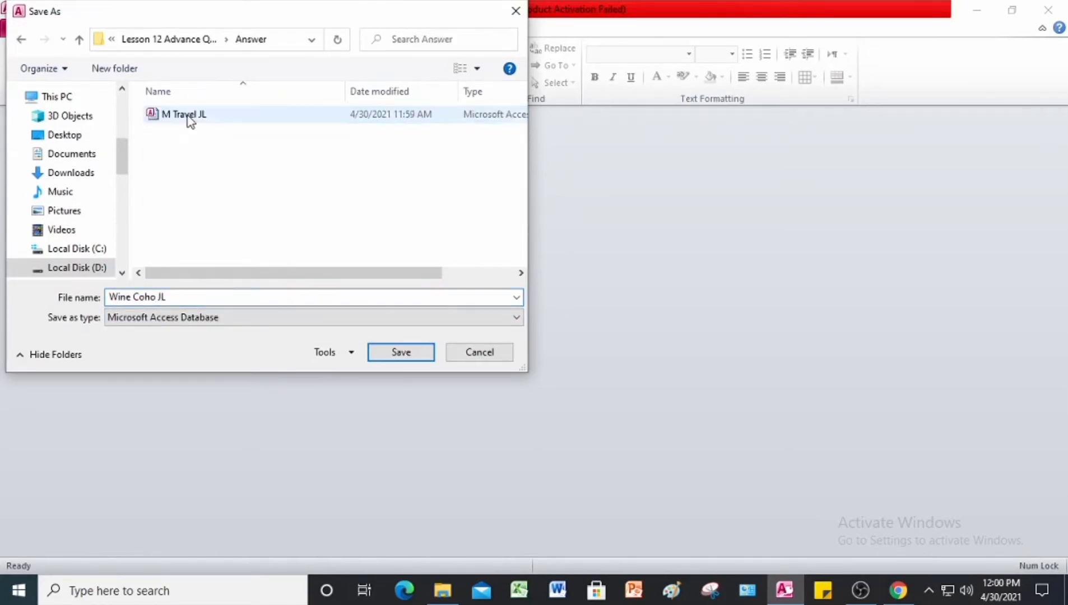
{"action": "left_click", "coordinate": [417, 357]}
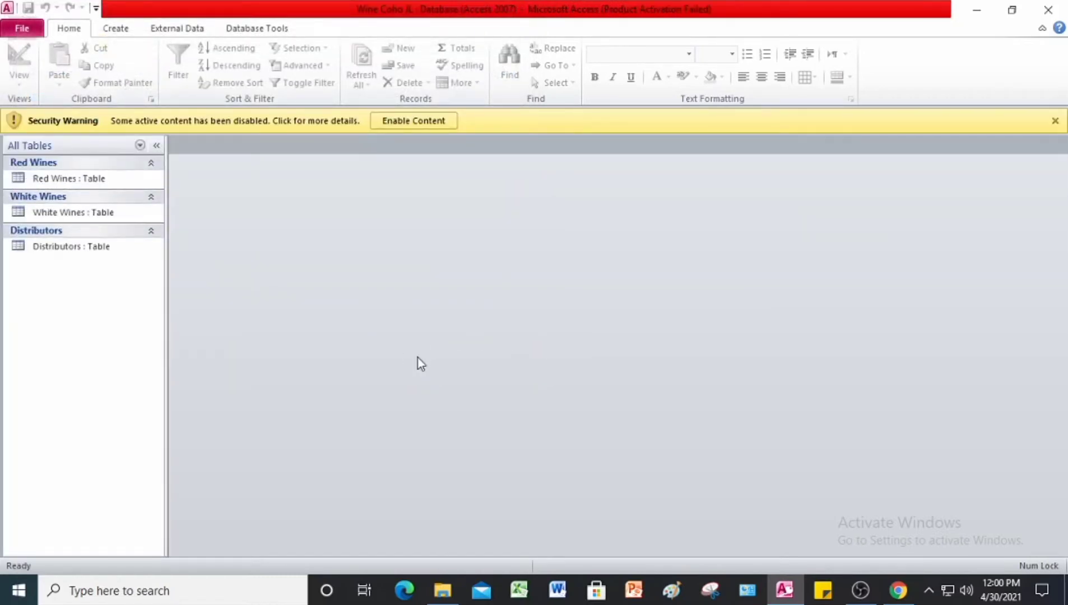
{"action": "left_click", "coordinate": [420, 125]}
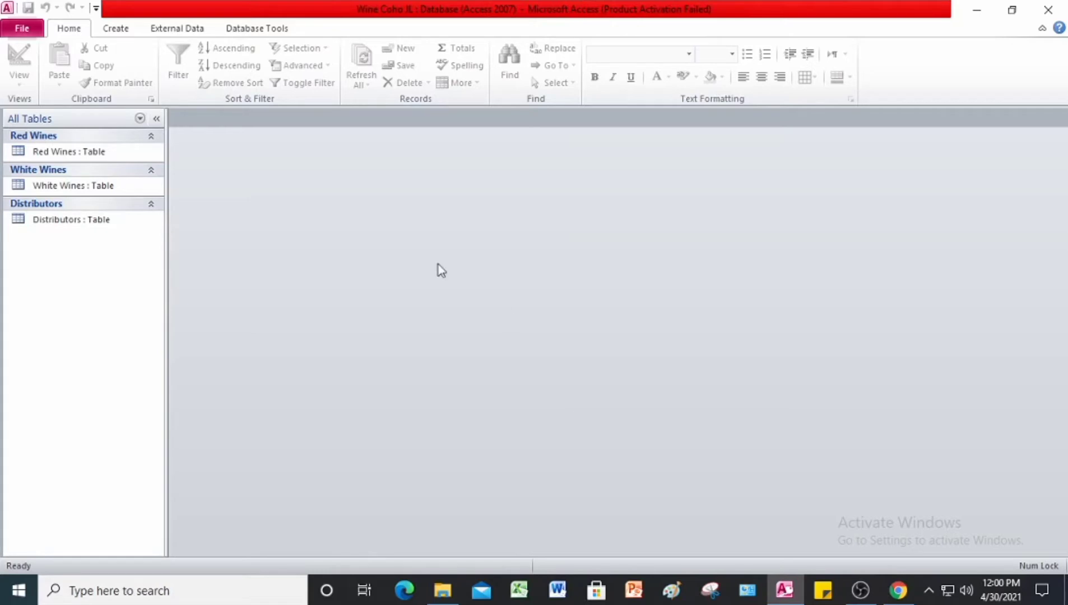
Step: Create a detail query titled Red Wines Query from all fields of the Red Wines table, using the Simple Query Wizard
{"action": "left_click", "coordinate": [116, 29]}
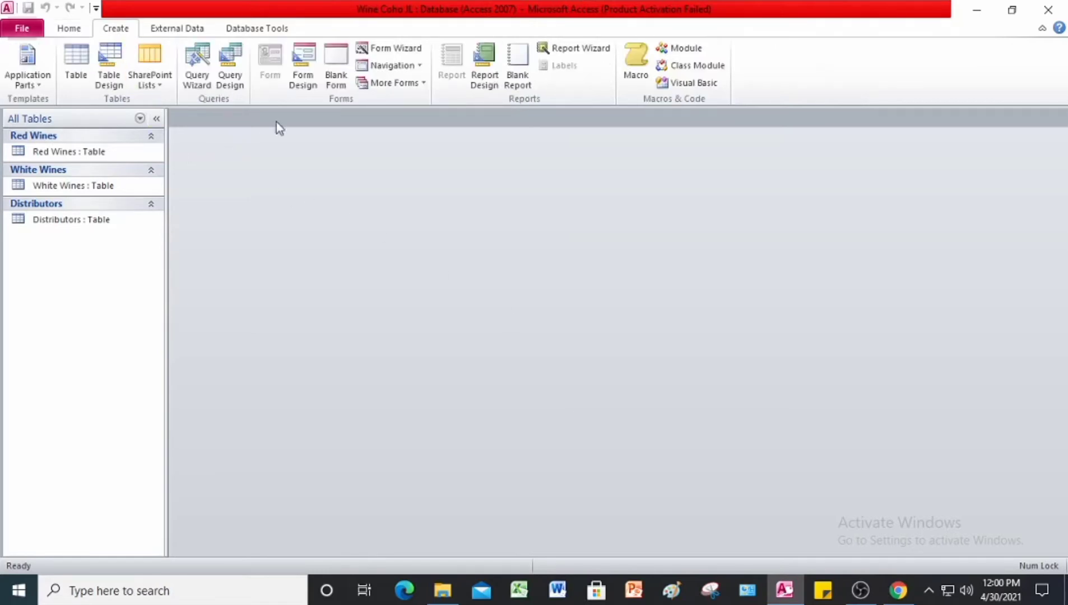
{"action": "left_click", "coordinate": [197, 79]}
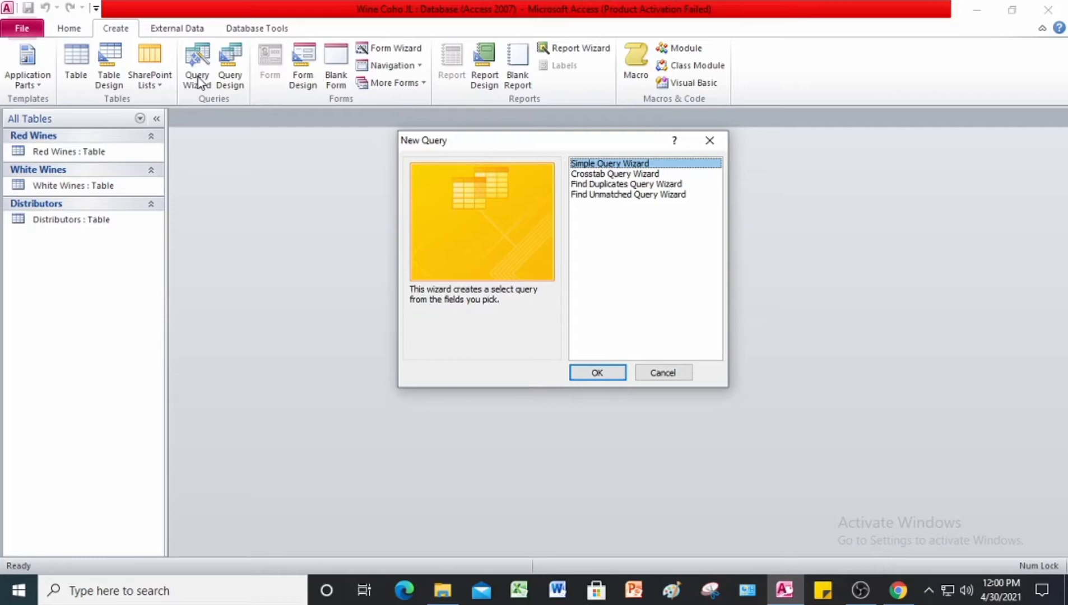
{"action": "left_click", "coordinate": [605, 374]}
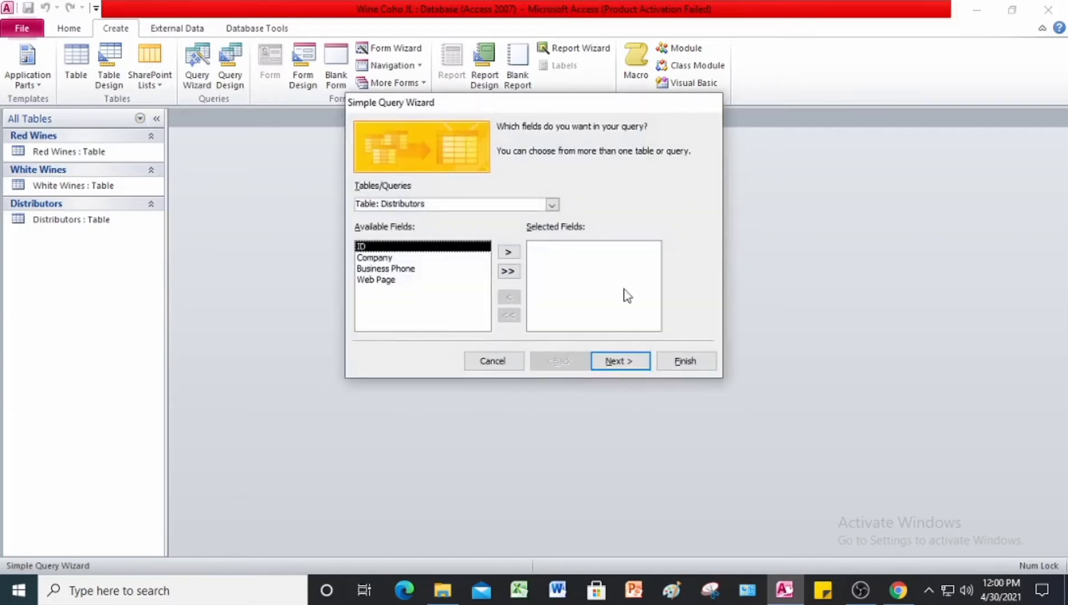
{"action": "left_click", "coordinate": [552, 205]}
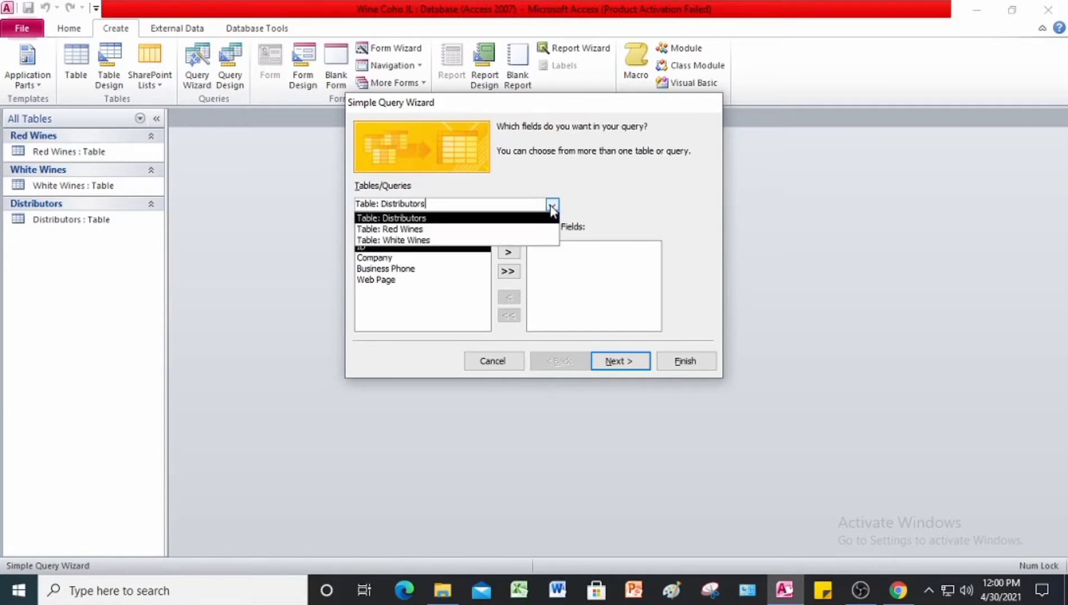
{"action": "left_click", "coordinate": [485, 230]}
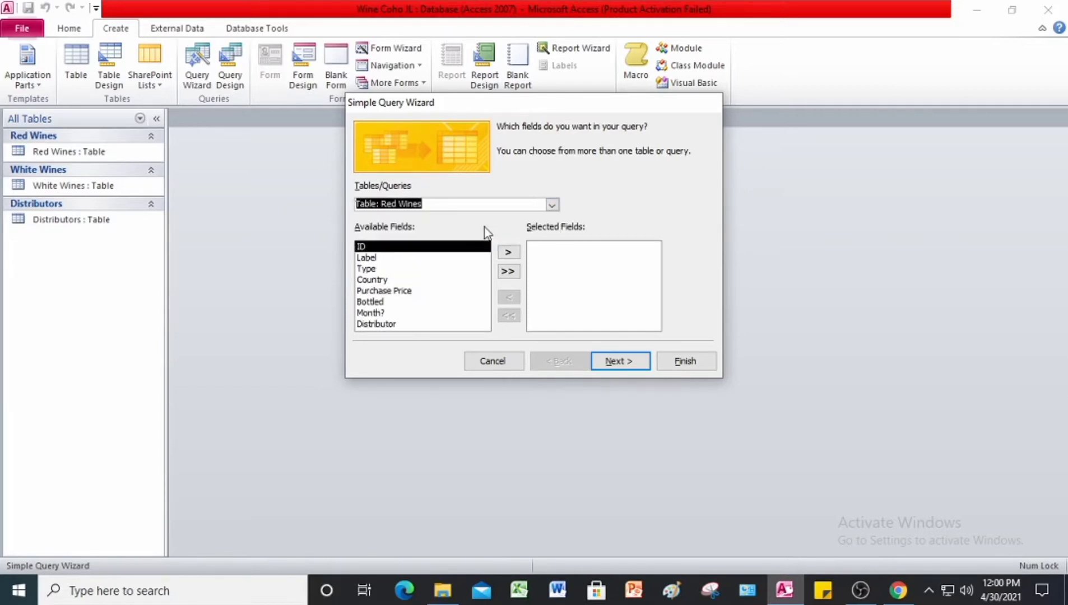
{"action": "left_click", "coordinate": [510, 272]}
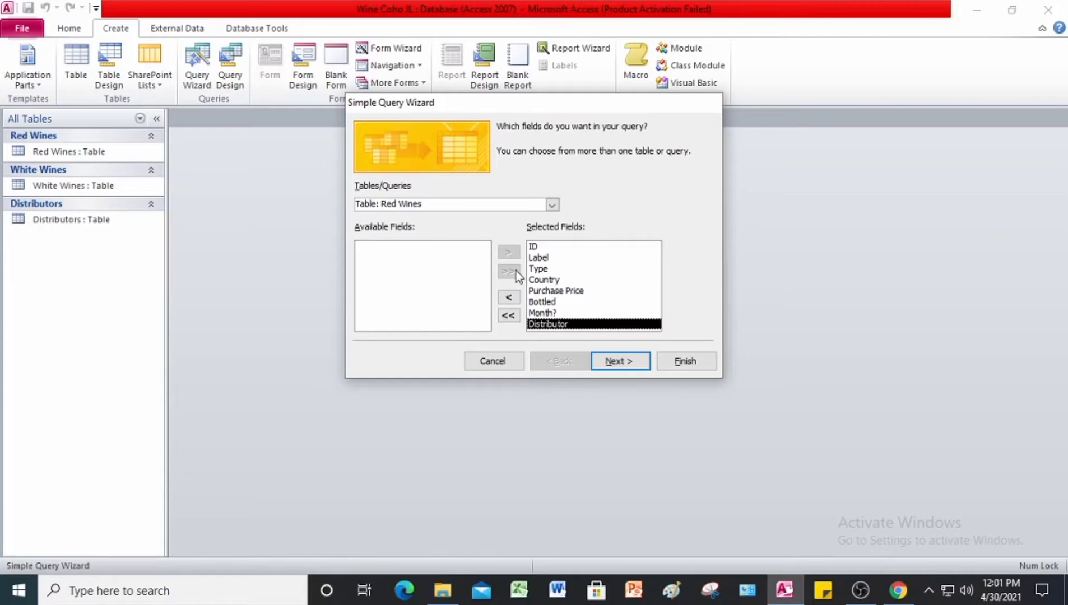
{"action": "left_click", "coordinate": [628, 360]}
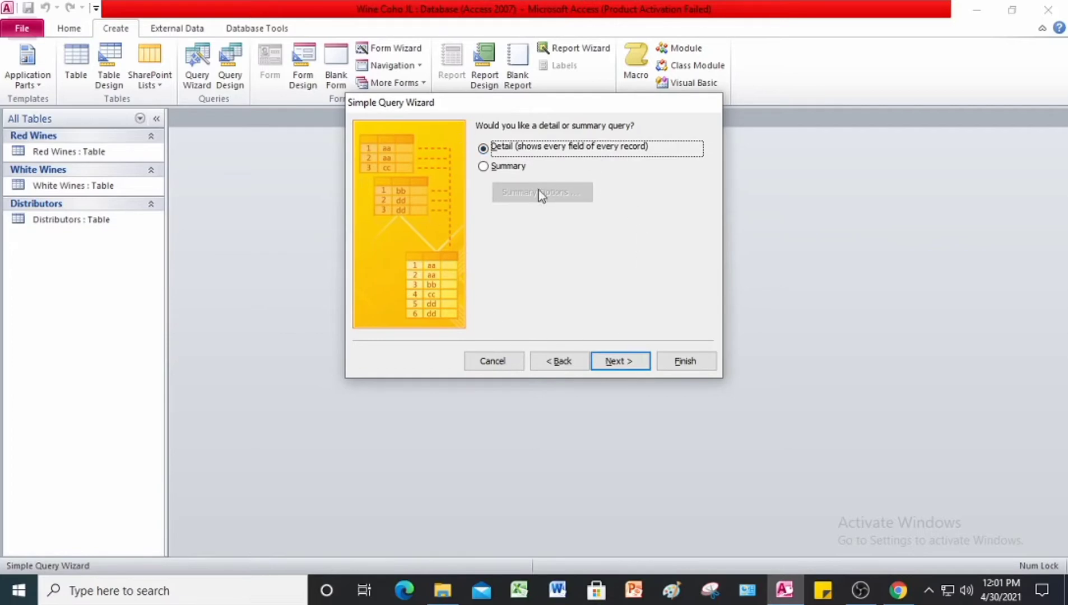
{"action": "left_click", "coordinate": [619, 360]}
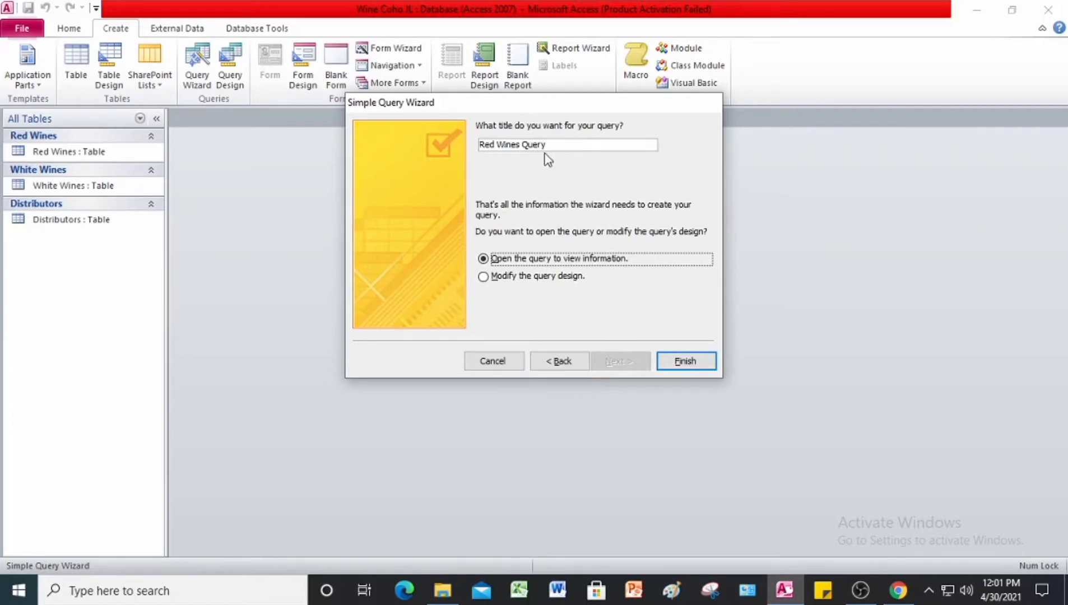
{"action": "left_click", "coordinate": [689, 361]}
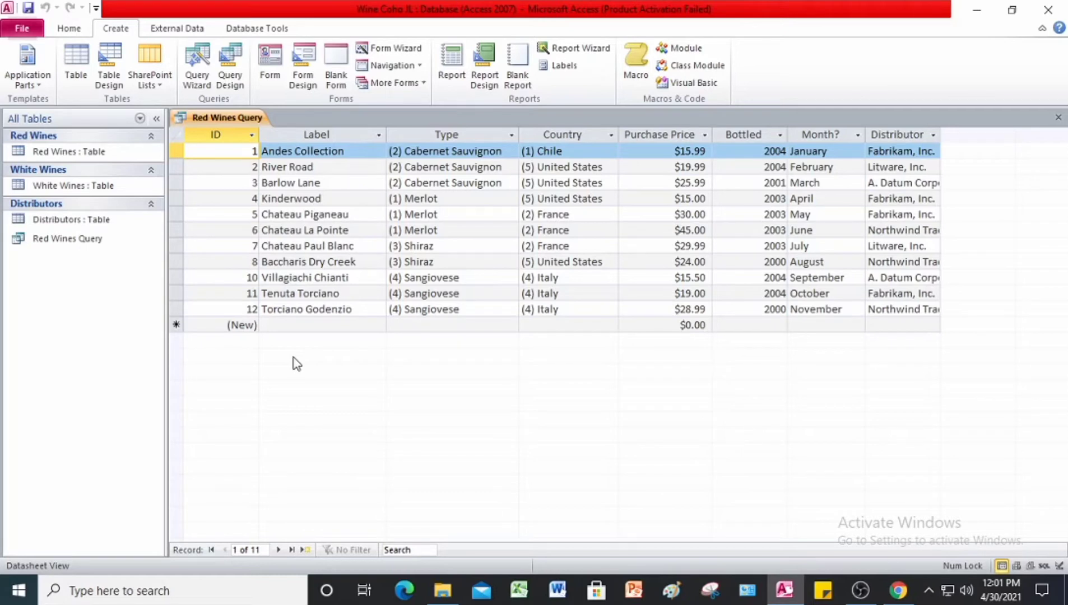
Step: Filter the Red Wines Query by form with (4) Italy as the Country and apply the filter
{"action": "left_click", "coordinate": [68, 29]}
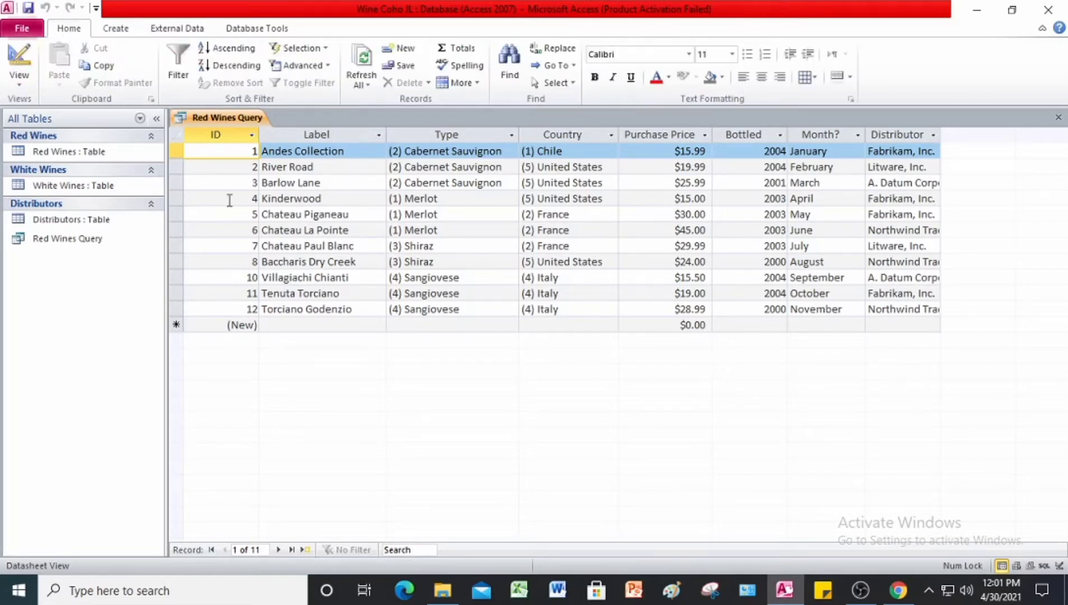
{"action": "left_click", "coordinate": [326, 66]}
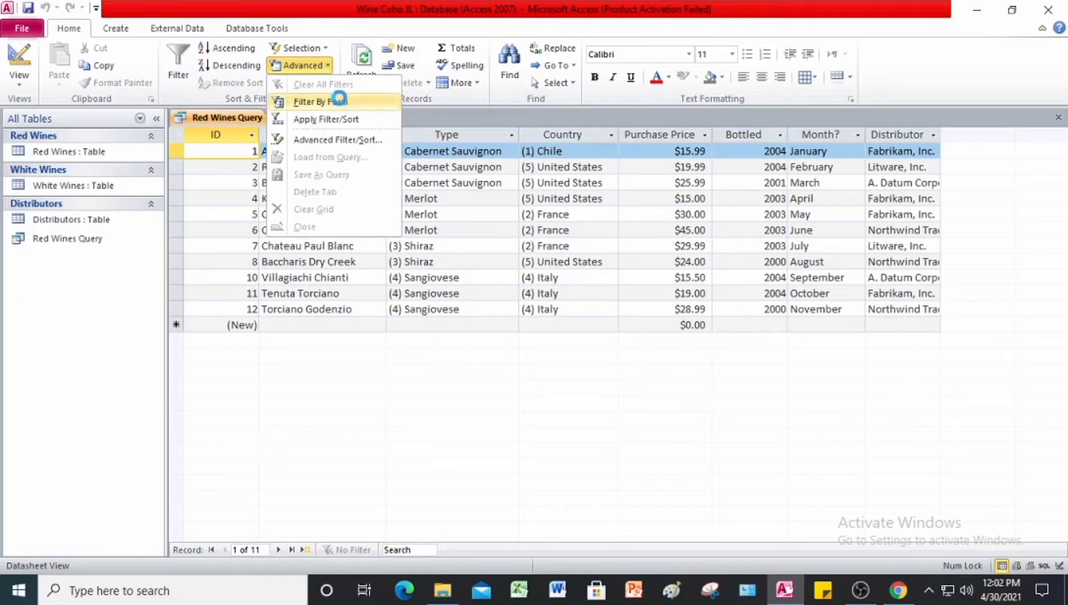
{"action": "left_click", "coordinate": [340, 100]}
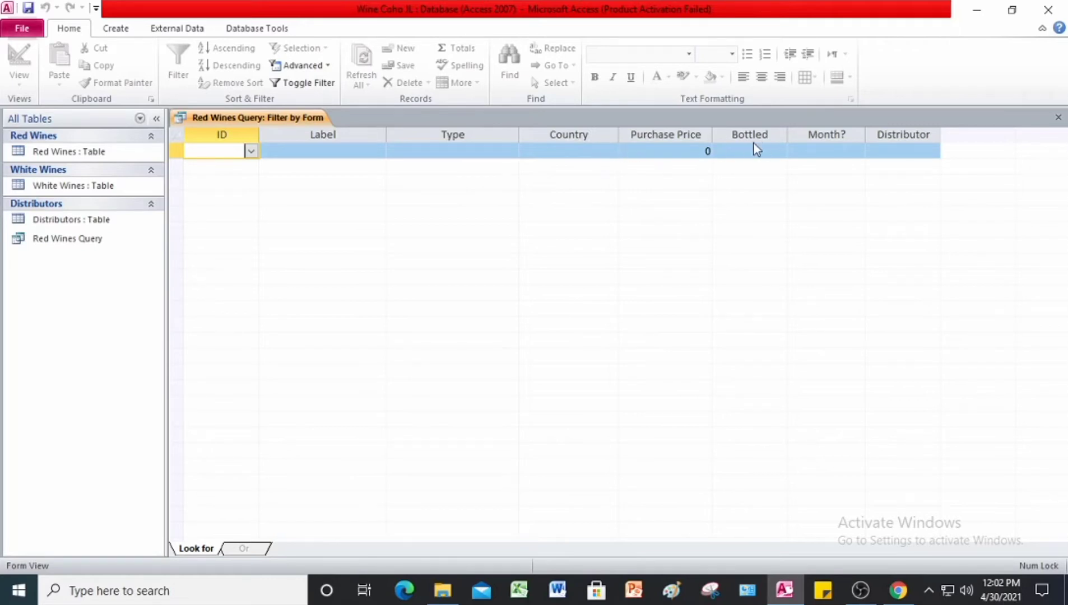
{"action": "left_click", "coordinate": [482, 155]}
{"action": "left_click", "coordinate": [580, 156]}
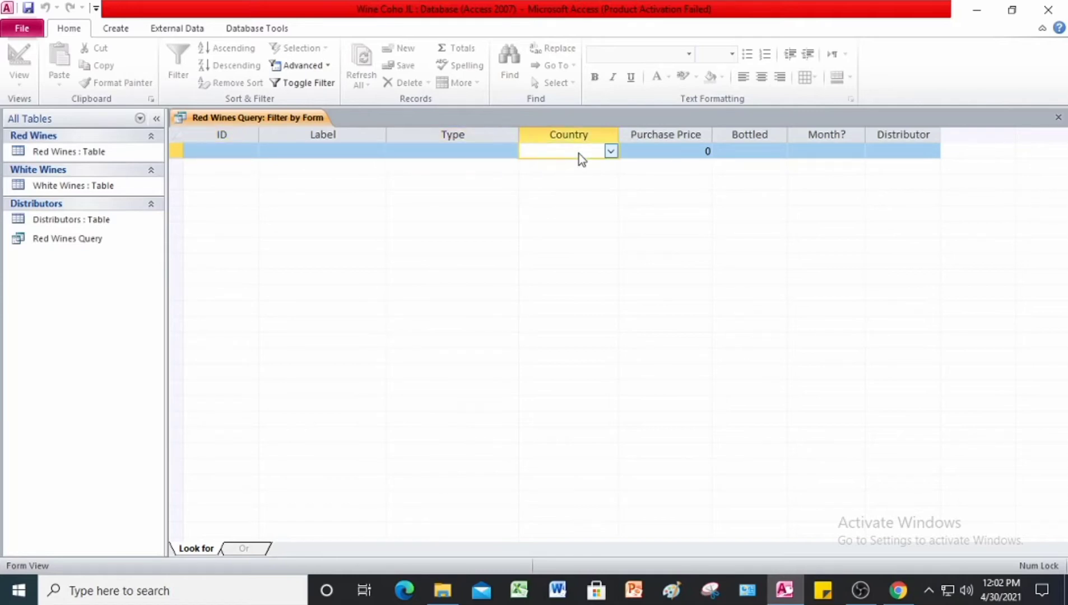
{"action": "left_click", "coordinate": [610, 153]}
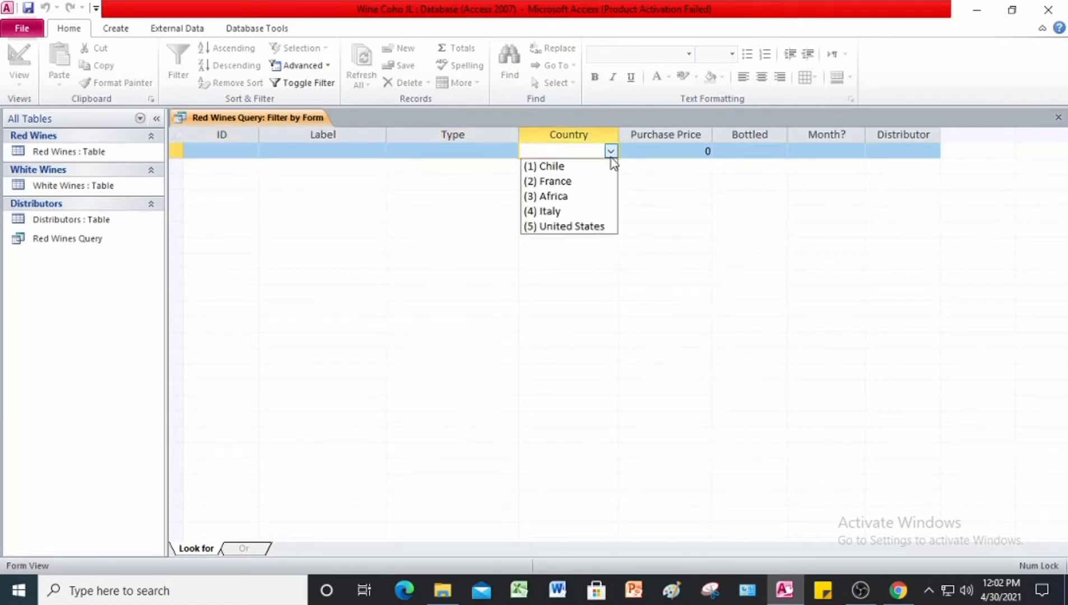
{"action": "left_click", "coordinate": [582, 210]}
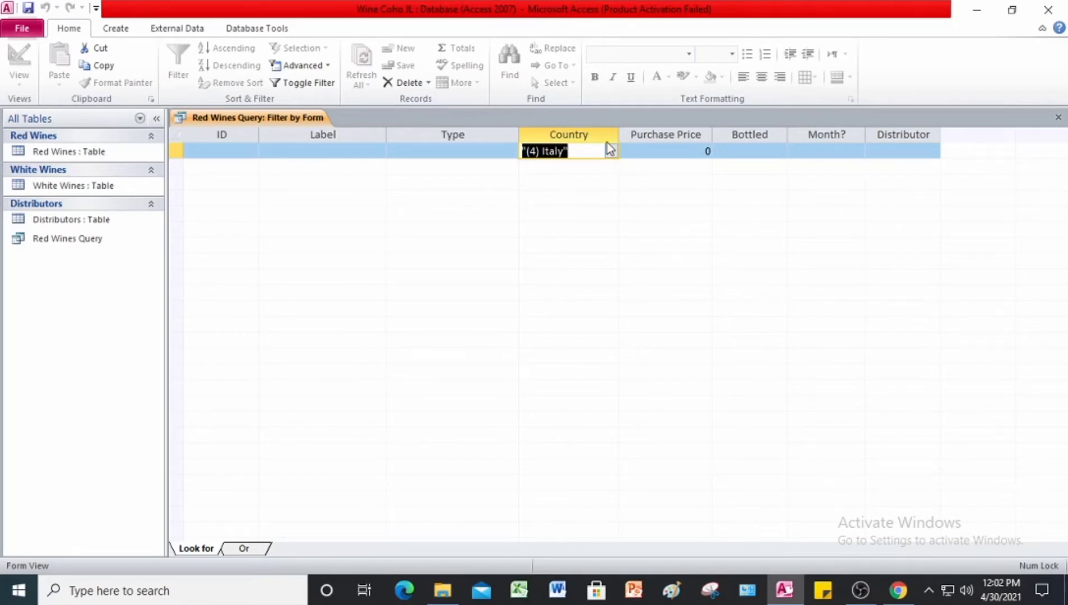
{"action": "left_click", "coordinate": [320, 89]}
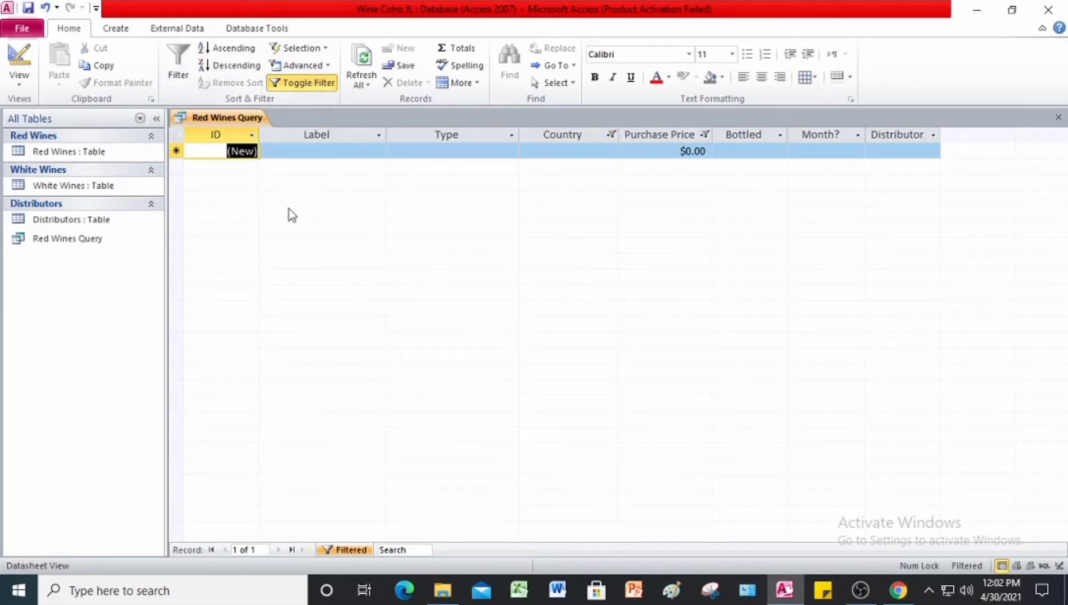
Step: Set the Country of the new record to (4) Italy and toggle the filter off and back on
{"action": "left_click", "coordinate": [305, 84]}
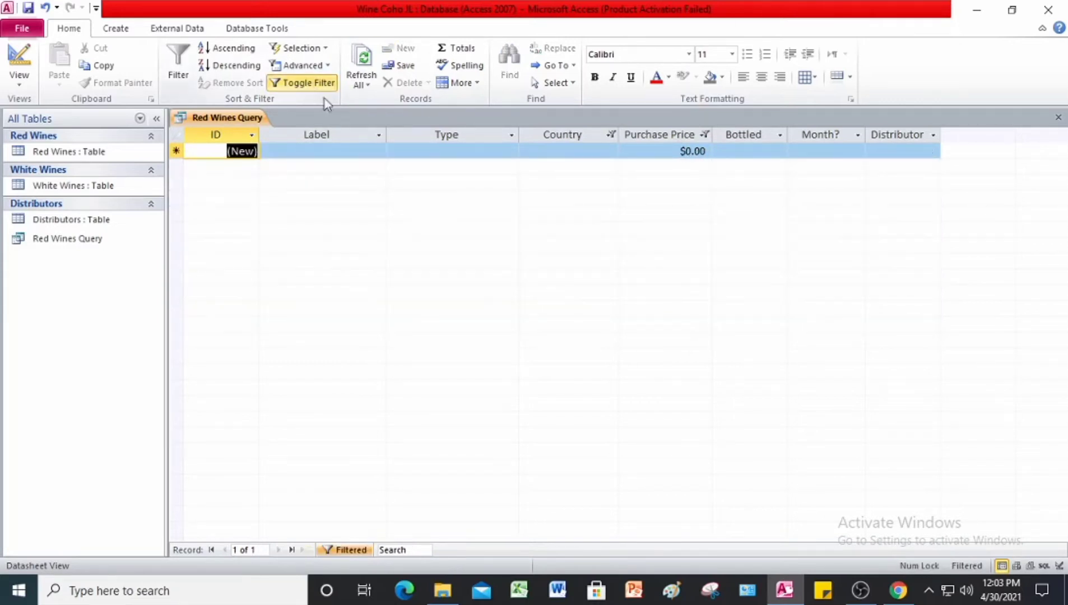
{"action": "left_click", "coordinate": [598, 151]}
{"action": "left_click", "coordinate": [611, 151]}
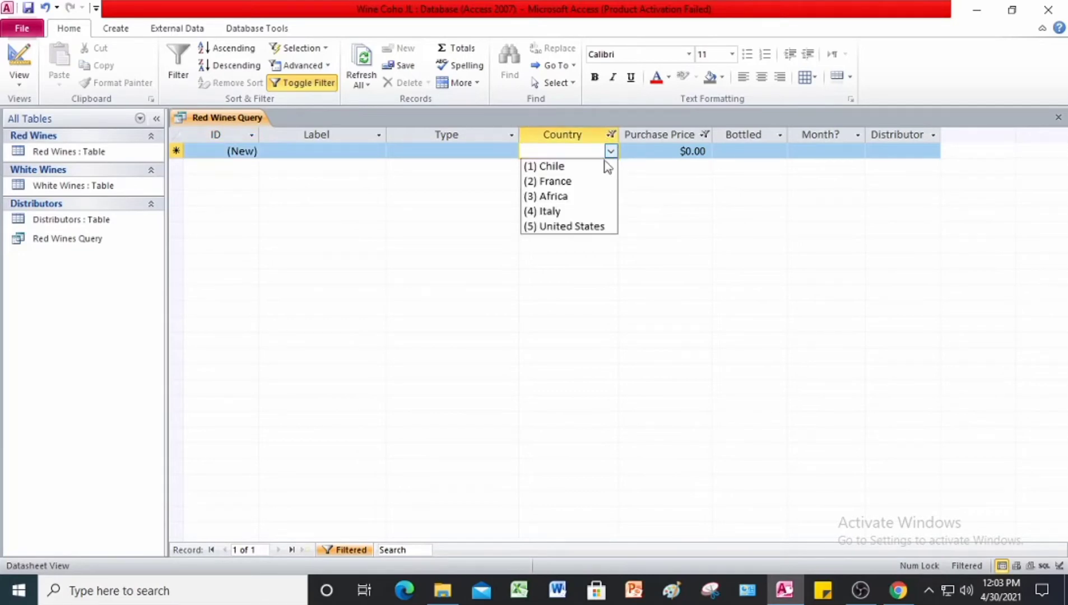
{"action": "left_click", "coordinate": [583, 210]}
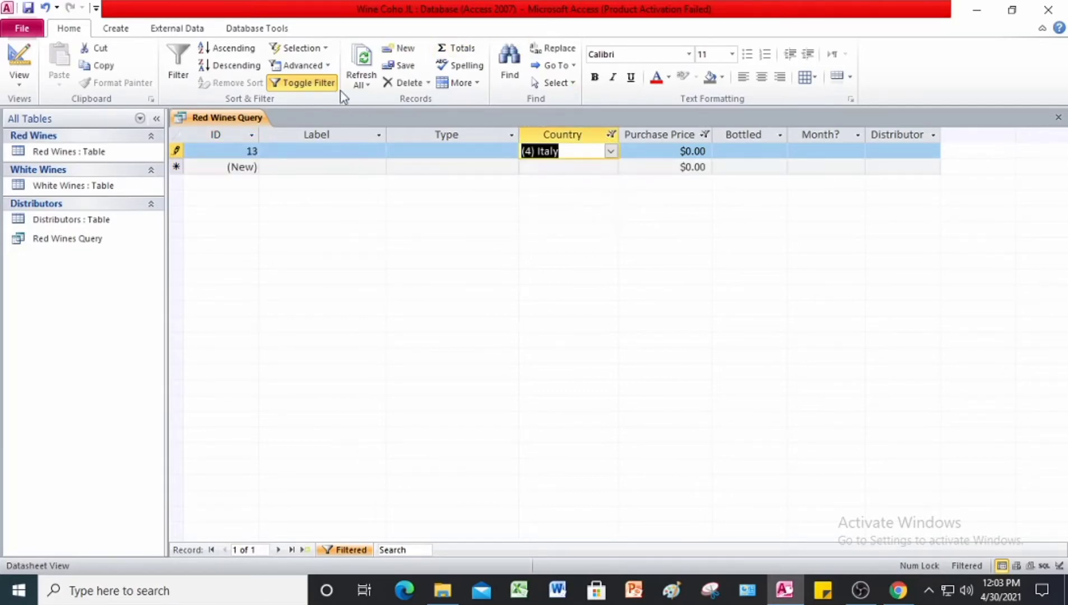
{"action": "left_click", "coordinate": [292, 86]}
{"action": "left_click", "coordinate": [292, 86]}
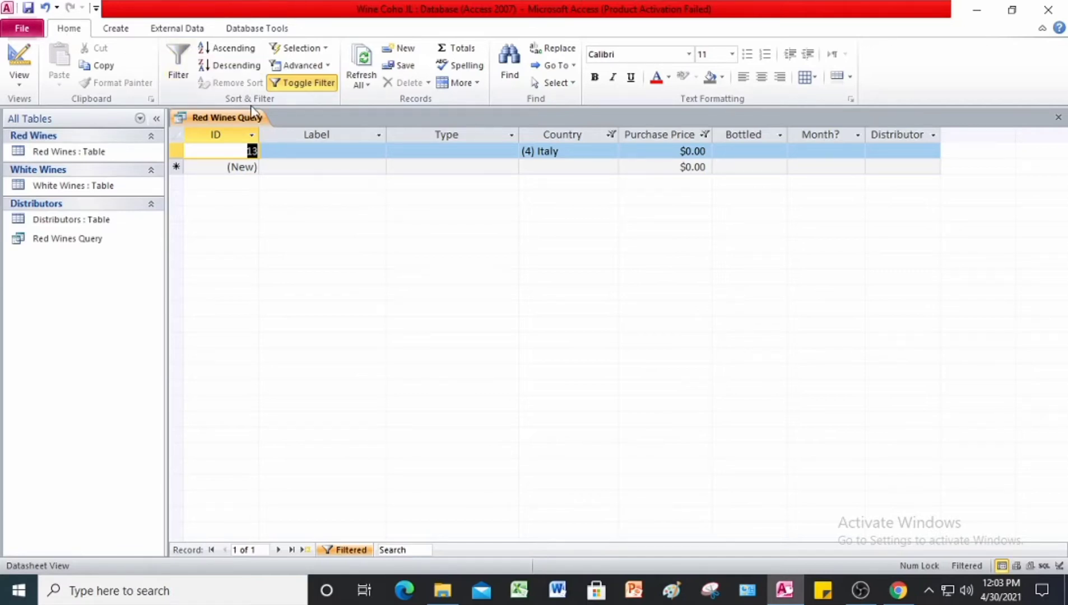
Step: Open the Red Wines Query's filter in the Advanced Filter/Sort design grid and save it as a query named Filter Query
{"action": "left_click", "coordinate": [328, 65]}
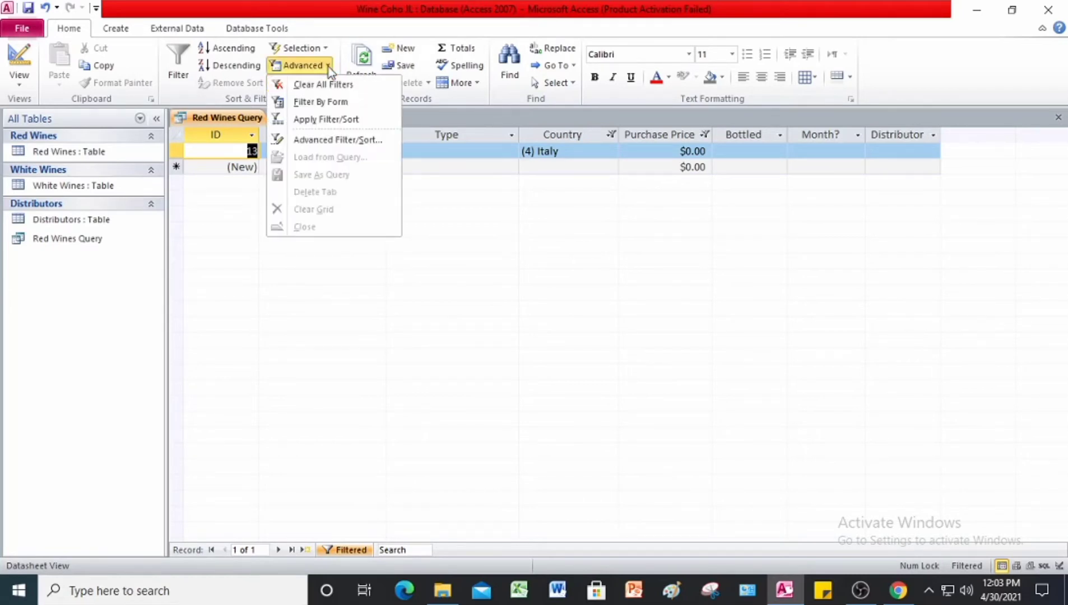
{"action": "left_click", "coordinate": [346, 145]}
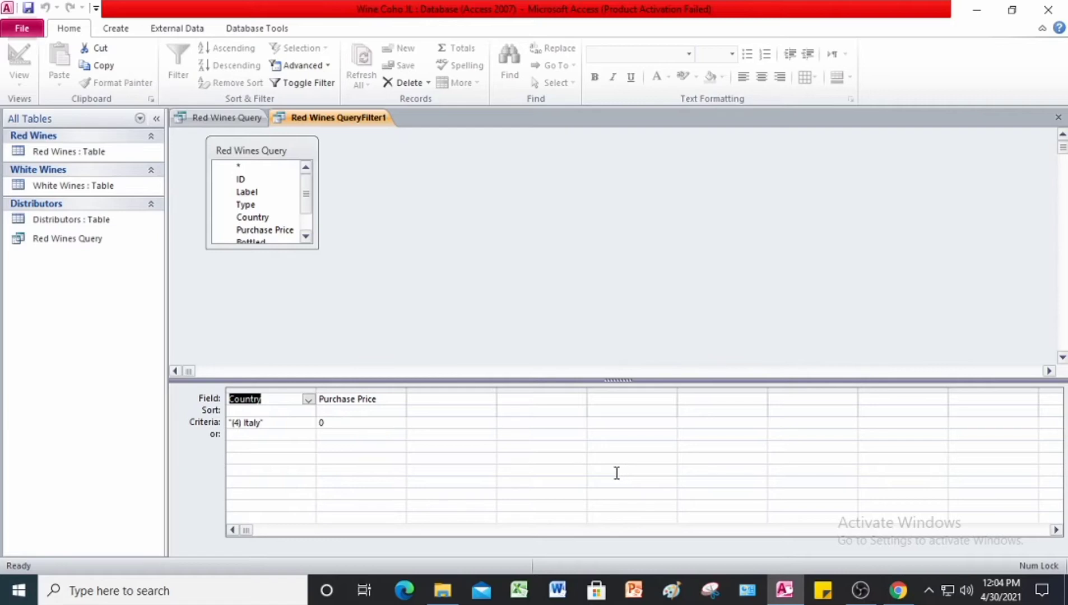
{"action": "left_click", "coordinate": [328, 66]}
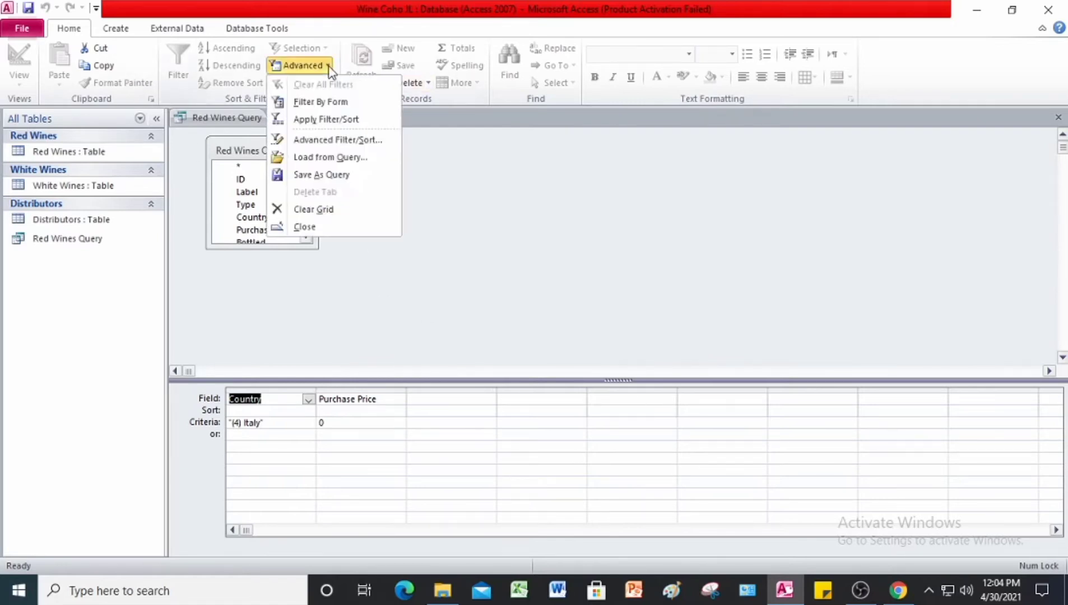
{"action": "left_click", "coordinate": [346, 174]}
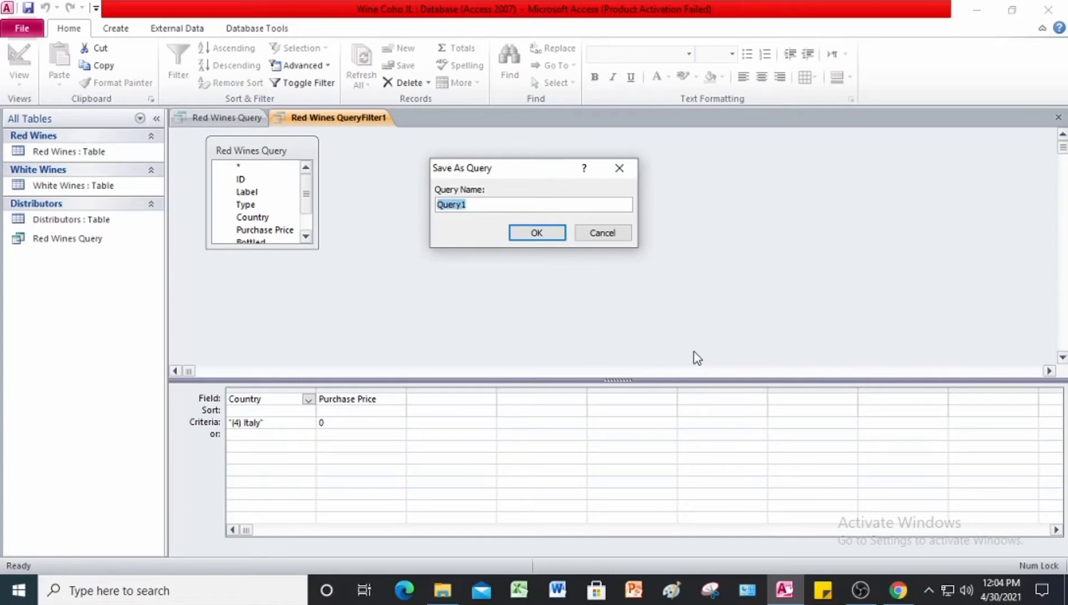
{"action": "left_click", "coordinate": [481, 205]}
{"action": "key", "text": "BackSpace"}
{"action": "key", "text": "Left"}
{"action": "key", "text": "Left"}
{"action": "key", "text": "Left"}
{"action": "key", "text": "Left"}
{"action": "key", "text": "Left"}
{"action": "type", "text": "Filter"}
{"action": "left_click", "coordinate": [532, 232]}
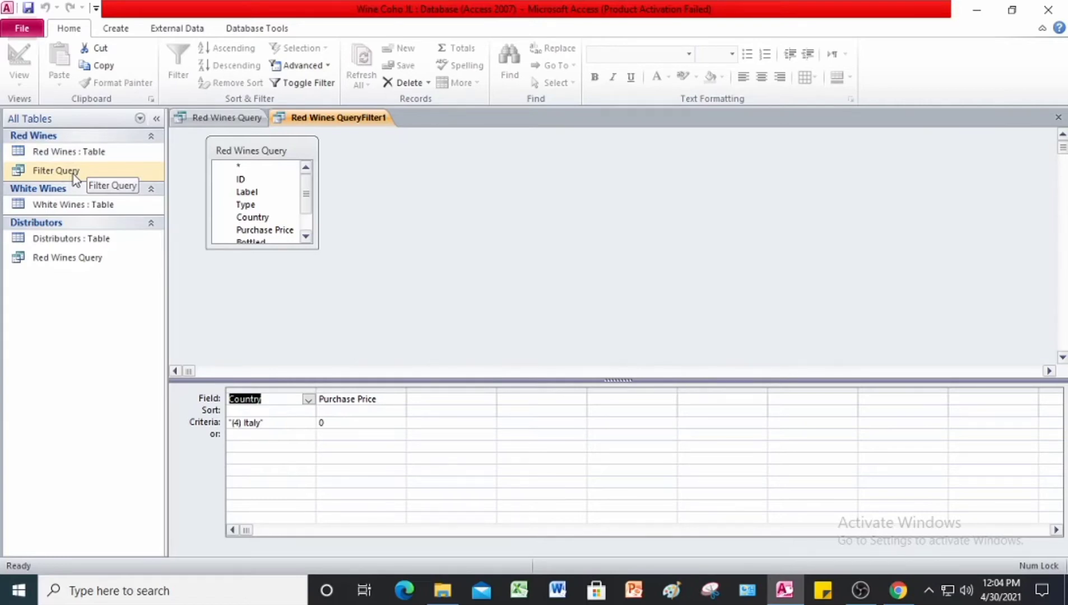
Step: Close the Red Wines QueryFilter1 design grid and remove the filter from the Red Wines Query
{"action": "right_click", "coordinate": [324, 125]}
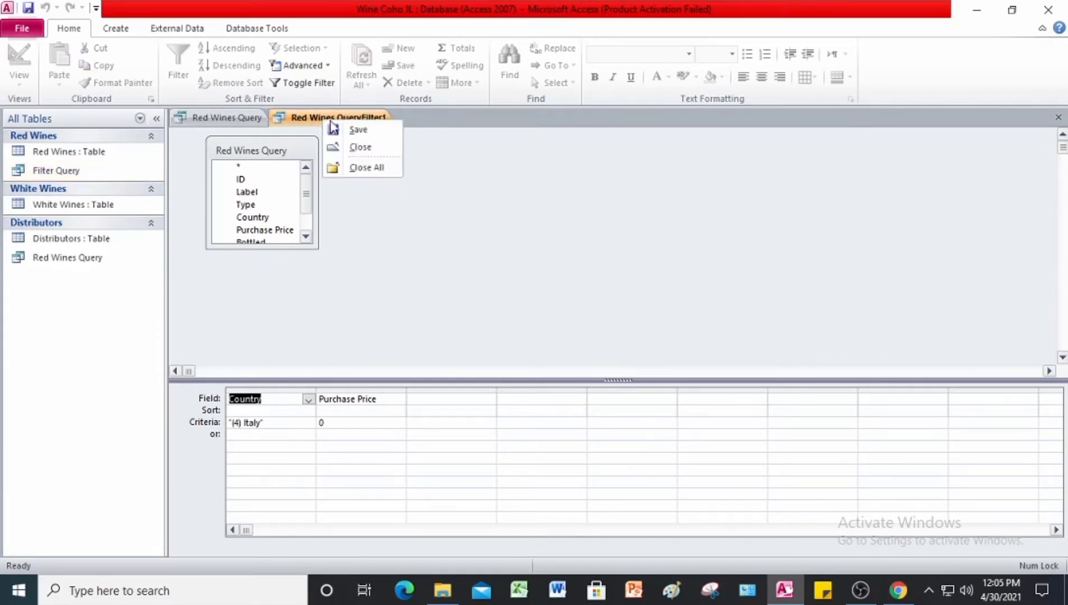
{"action": "left_click", "coordinate": [348, 146]}
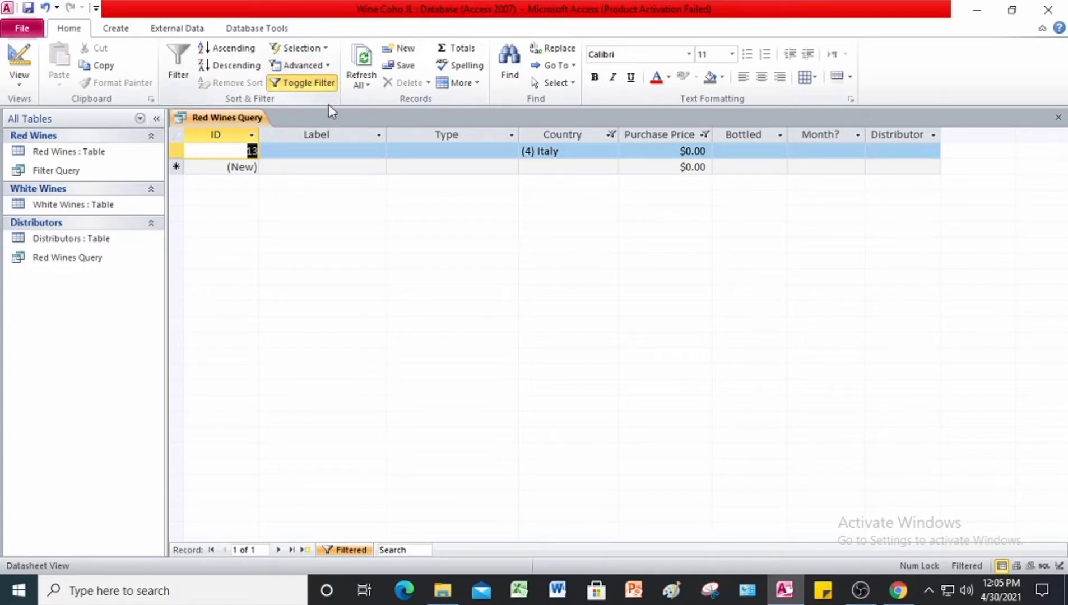
{"action": "left_click", "coordinate": [311, 84]}
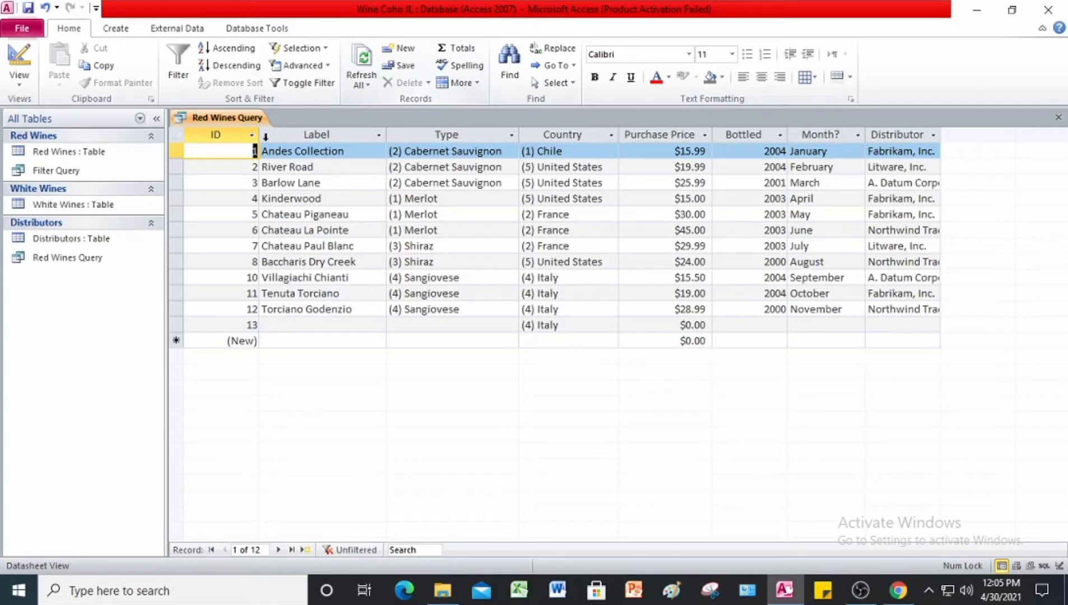
Step: Close the Red Wines Query, saving its design changes and replacing the previously saved version
{"action": "right_click", "coordinate": [237, 123]}
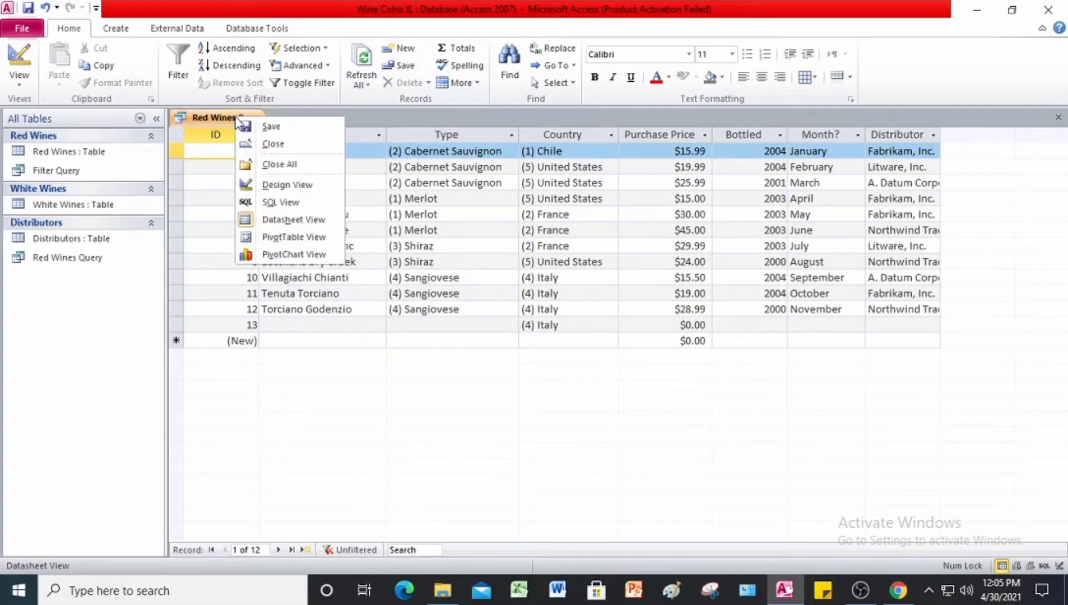
{"action": "left_click", "coordinate": [271, 144]}
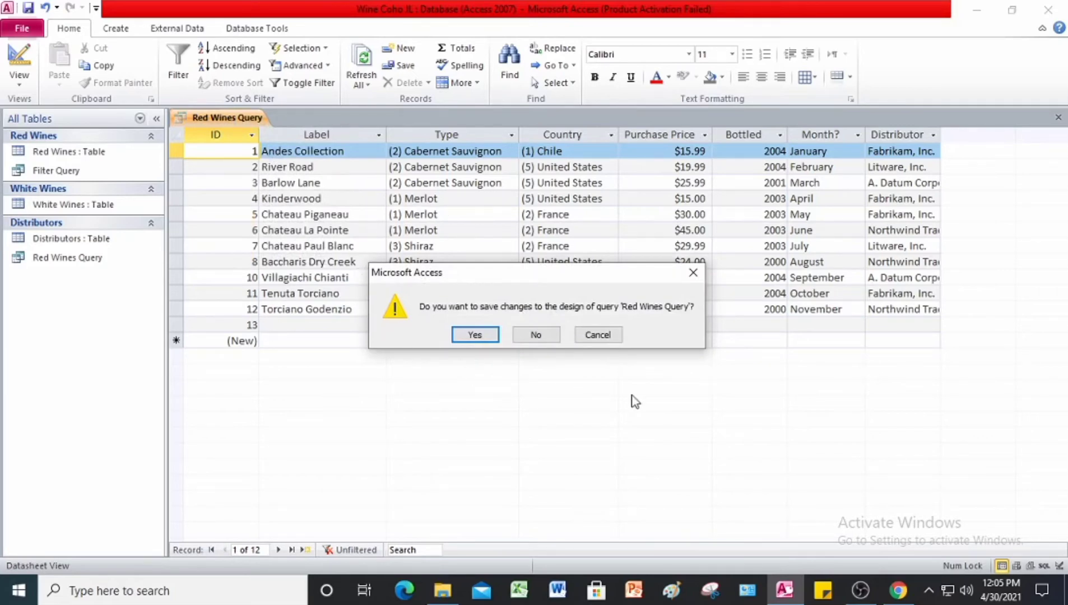
{"action": "left_click", "coordinate": [489, 337]}
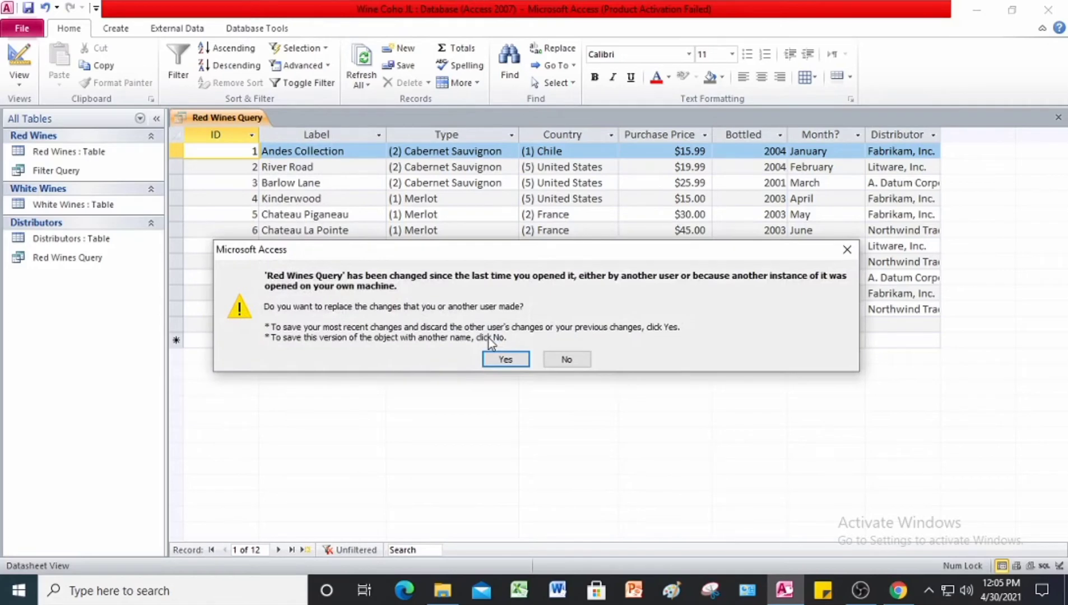
{"action": "left_click", "coordinate": [508, 362]}
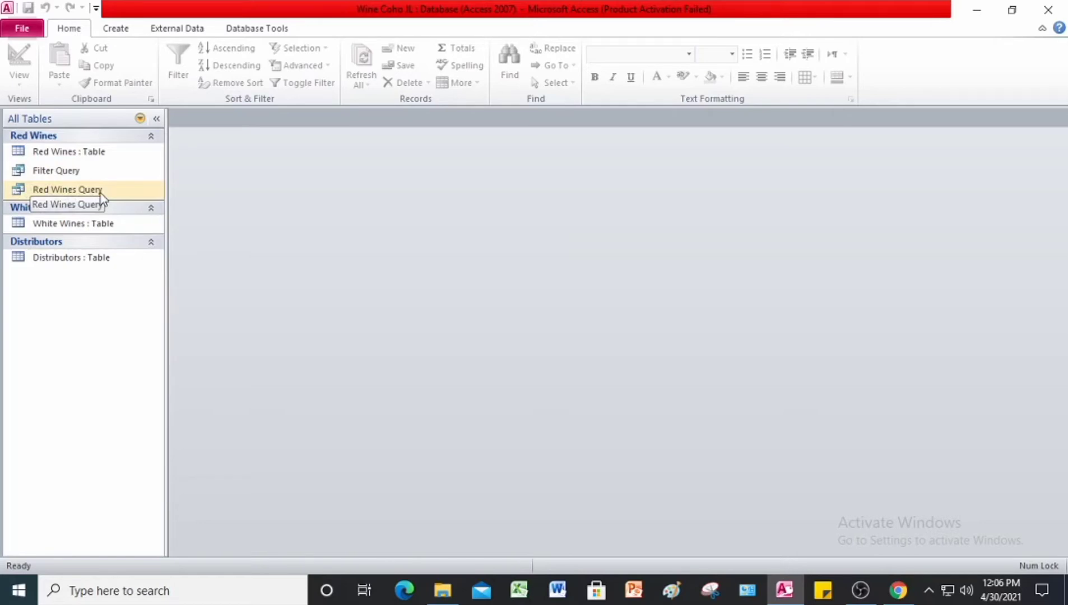
Step: Switch to Chrome to read the Project 12-3 subquery instructions in the #Project 12 PDF, and return to Access
{"action": "left_click", "coordinate": [898, 590]}
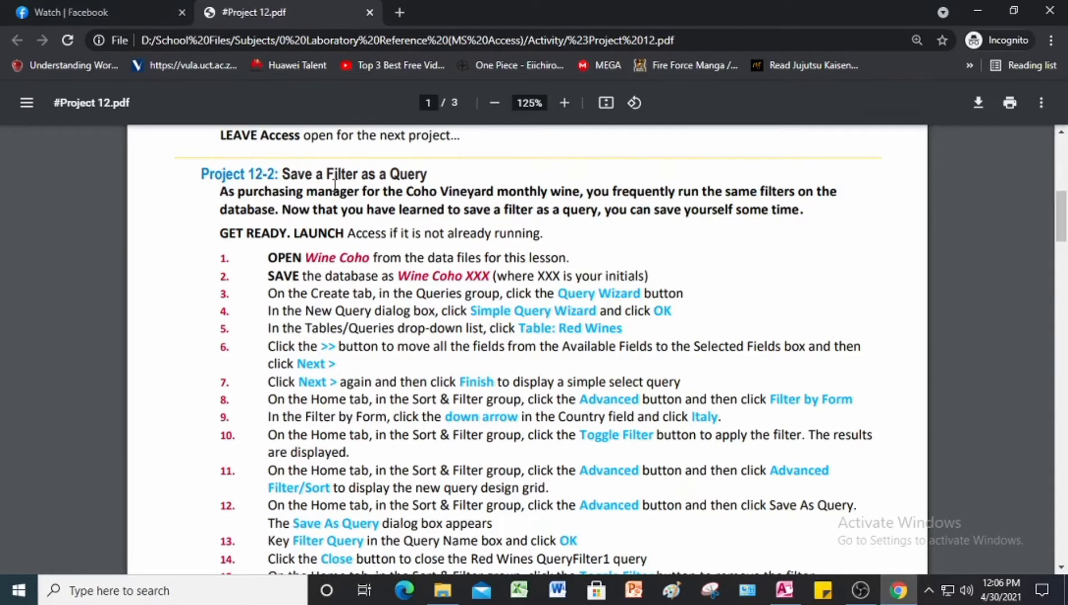
{"action": "scroll", "coordinate": [414, 244], "scroll_direction": "down", "scroll_amount": 7}
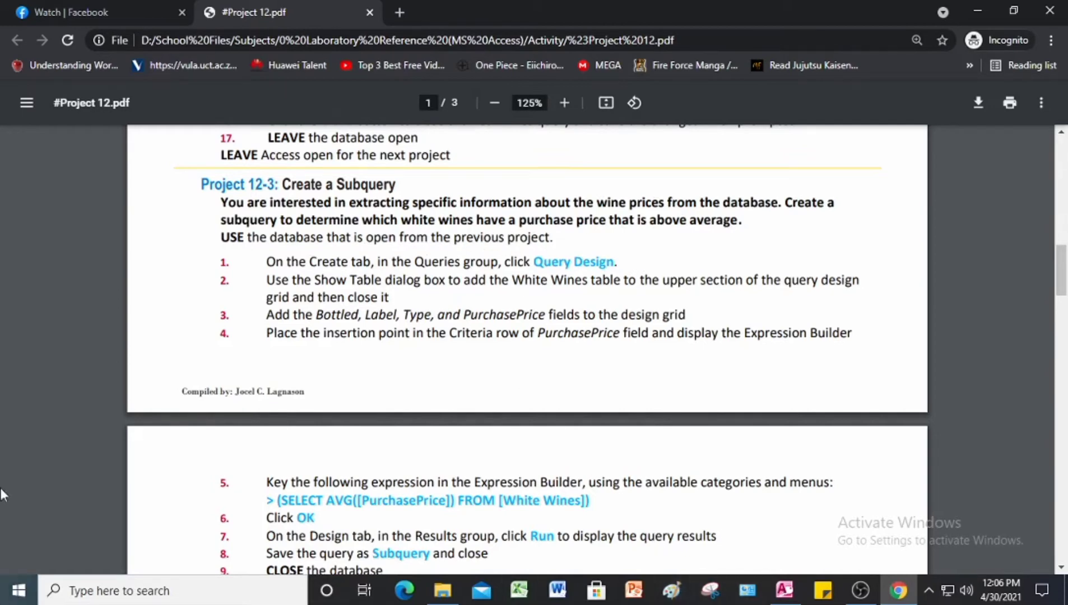
{"action": "left_click", "coordinate": [785, 596]}
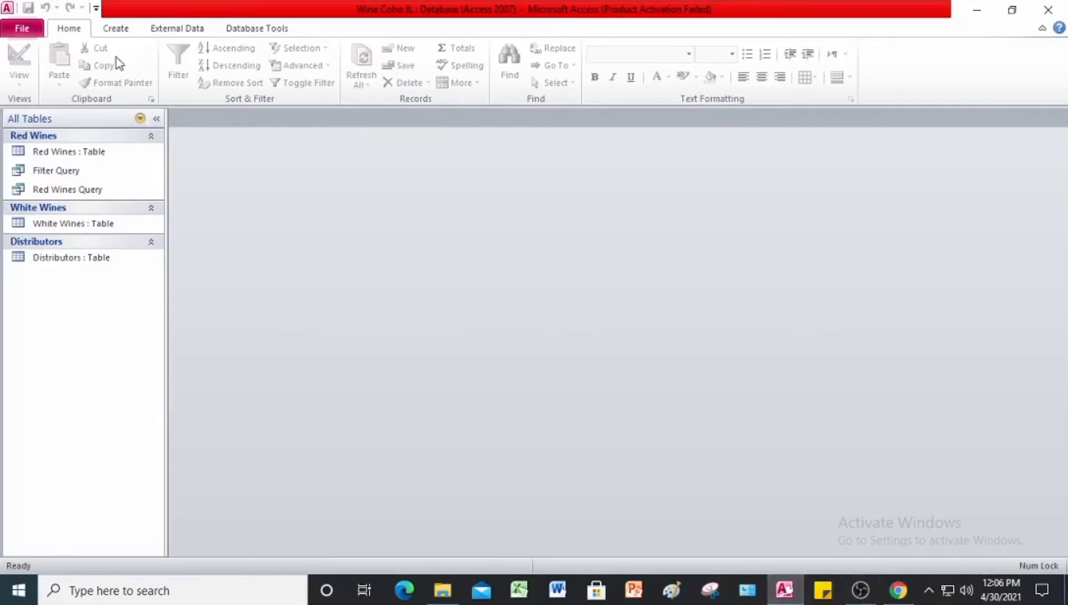
Step: Save the database as Wine Coho JL 12-3 in the Answer folder and enable its content
{"action": "left_click", "coordinate": [25, 32]}
{"action": "left_click", "coordinate": [63, 98]}
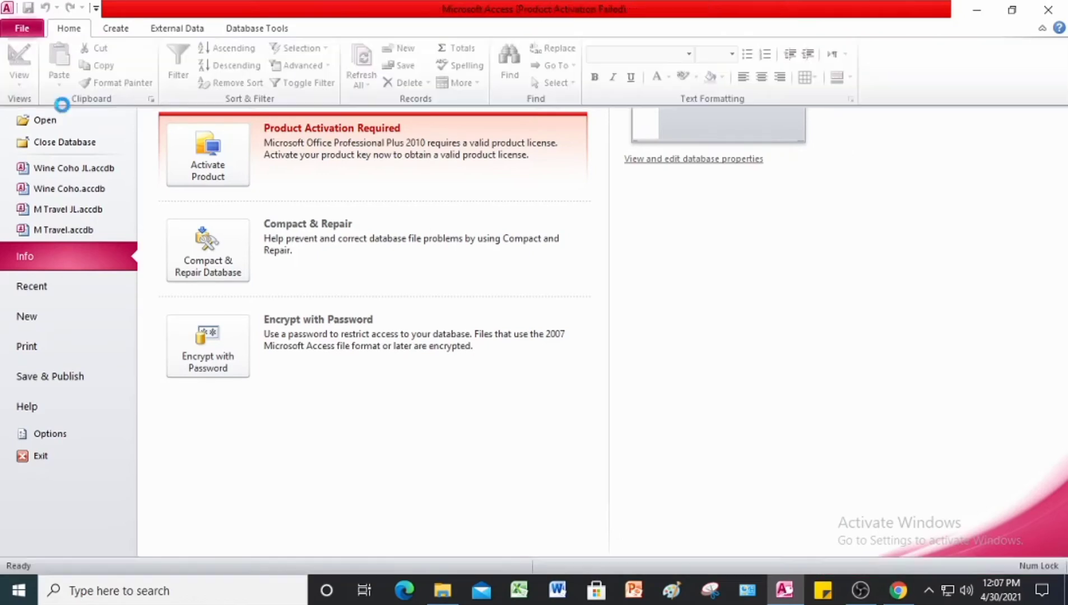
{"action": "left_click", "coordinate": [186, 297]}
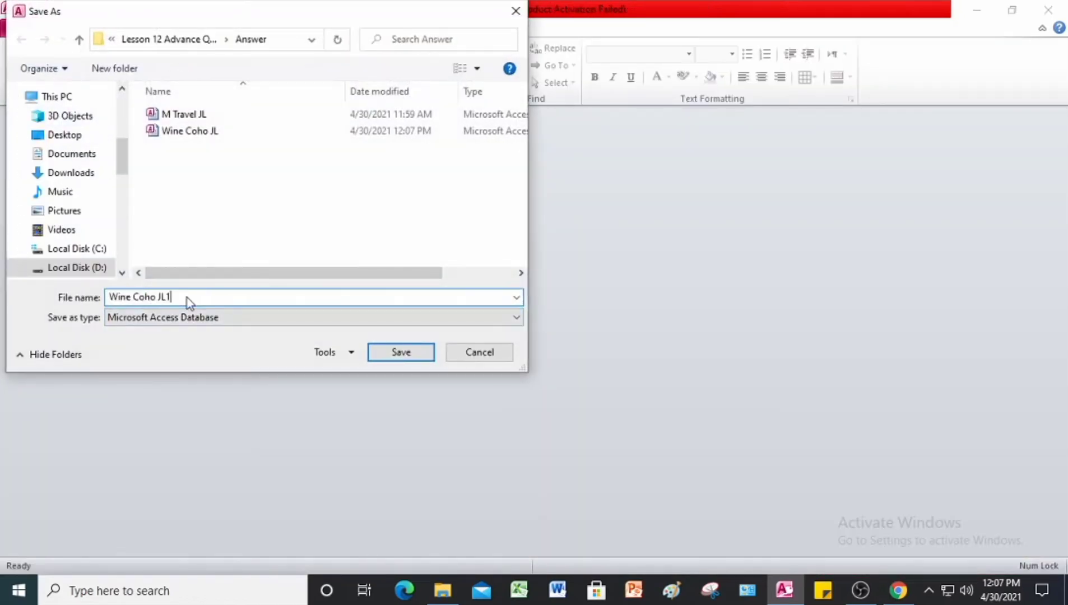
{"action": "key", "text": "BackSpace"}
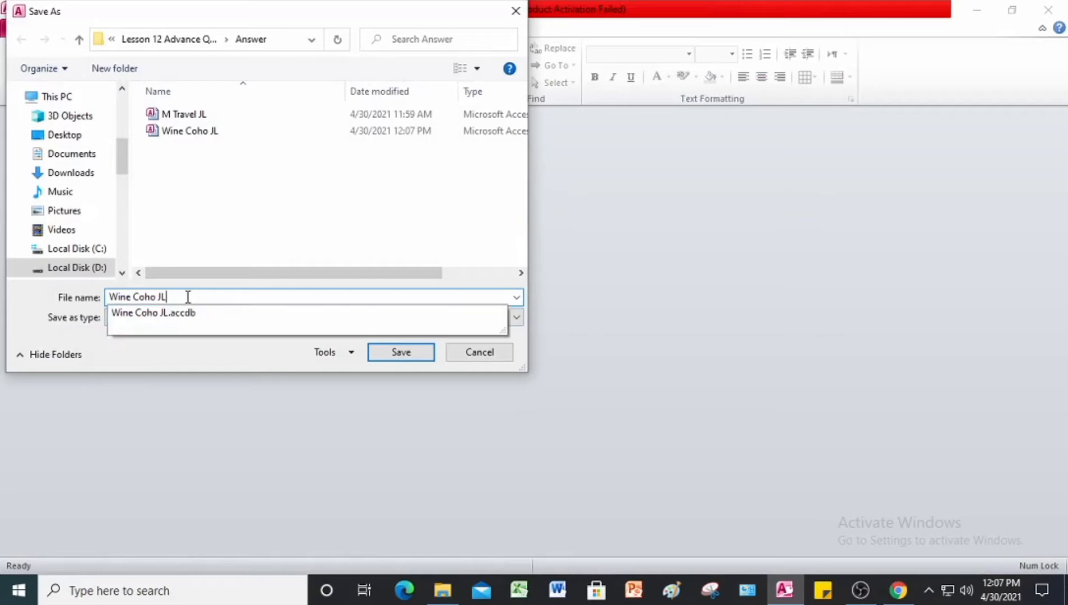
{"action": "type", "text": "12-3"}
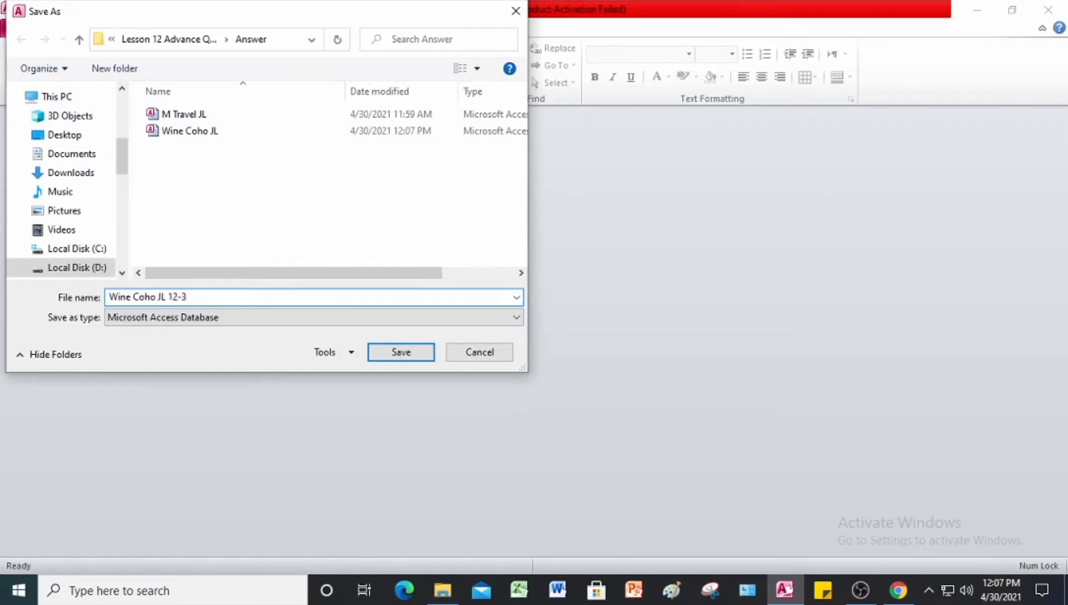
{"action": "left_click", "coordinate": [394, 357]}
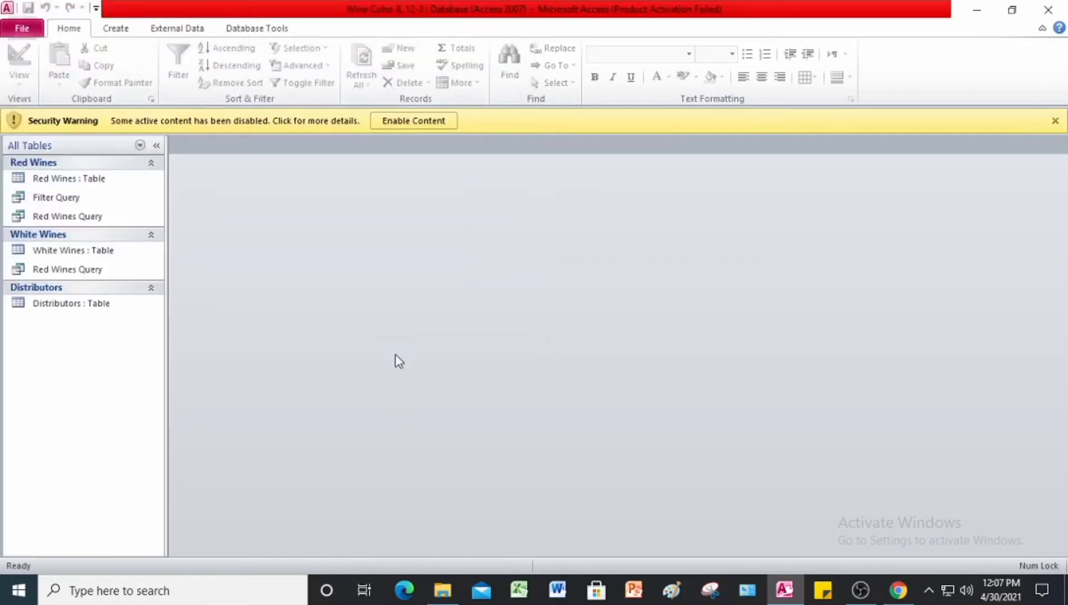
{"action": "left_click", "coordinate": [417, 120]}
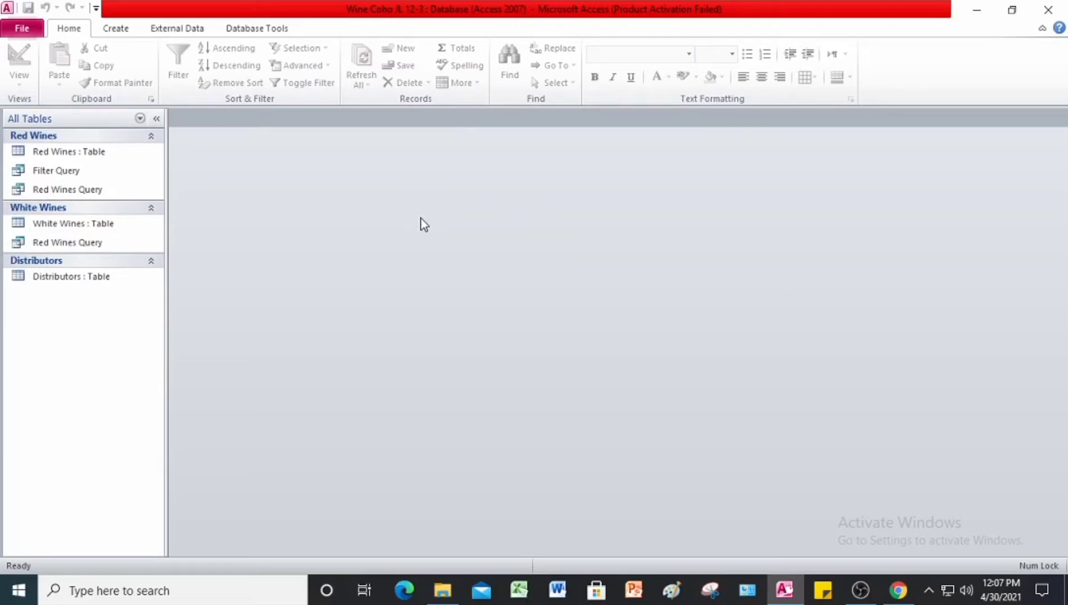
Step: Create a new query in design view and add the White Wines table to it
{"action": "left_click", "coordinate": [127, 28]}
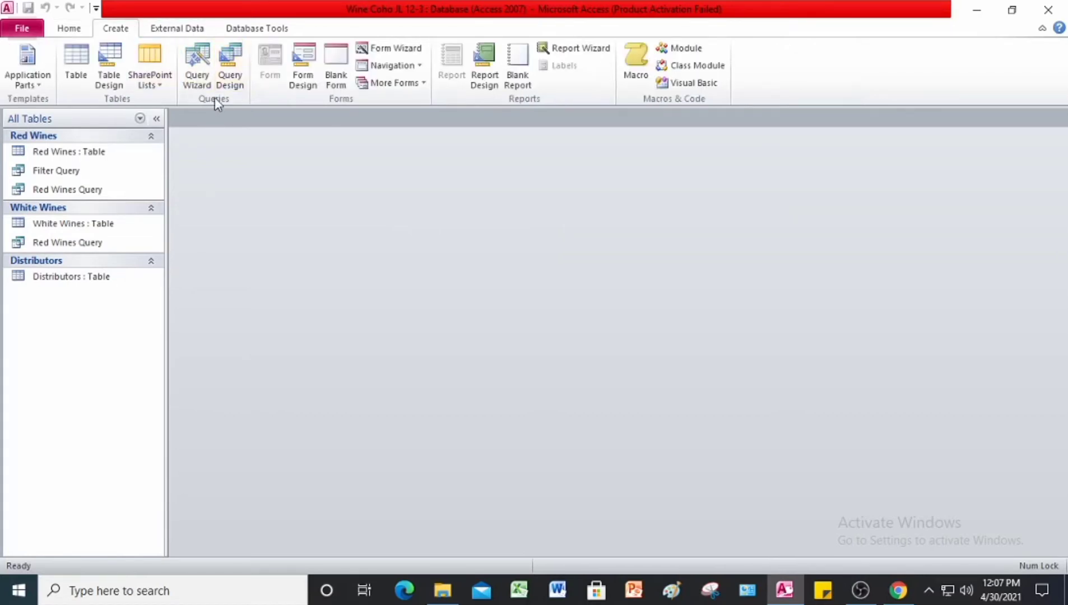
{"action": "left_click", "coordinate": [230, 65]}
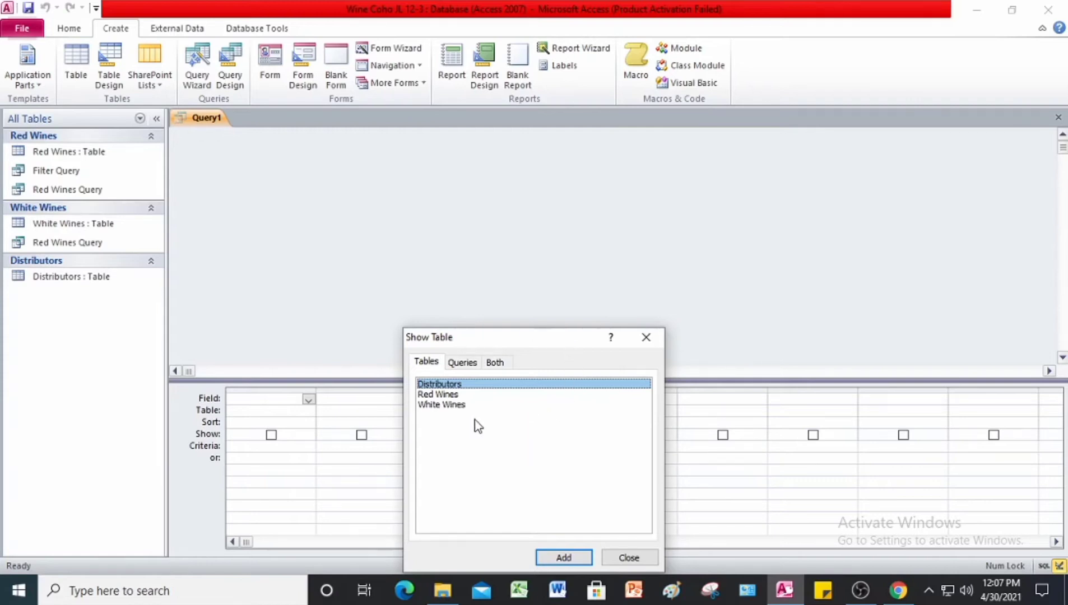
{"action": "left_click", "coordinate": [454, 405]}
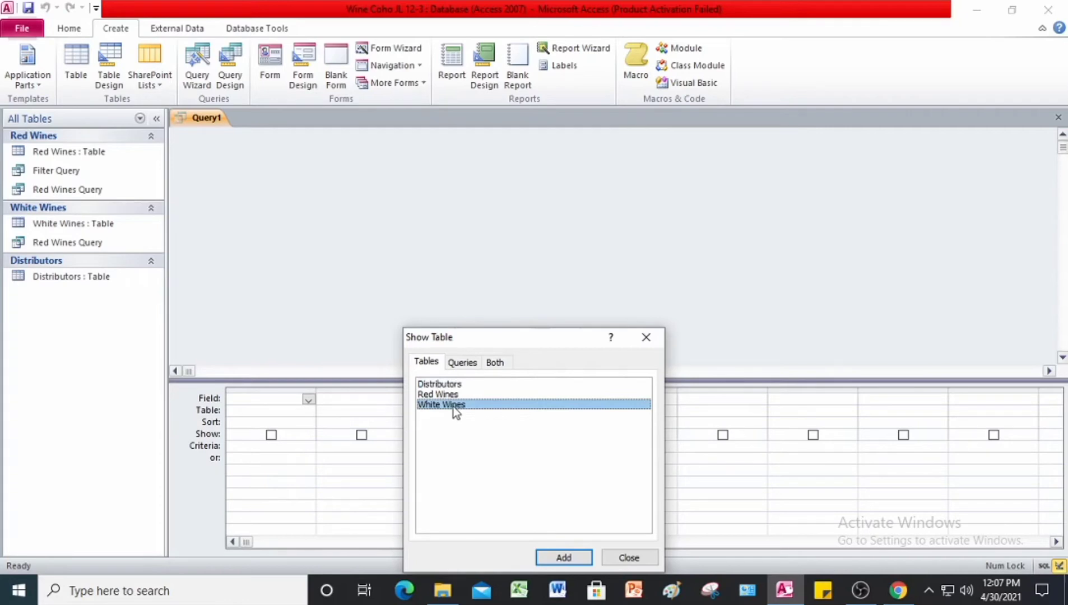
{"action": "left_click", "coordinate": [569, 554]}
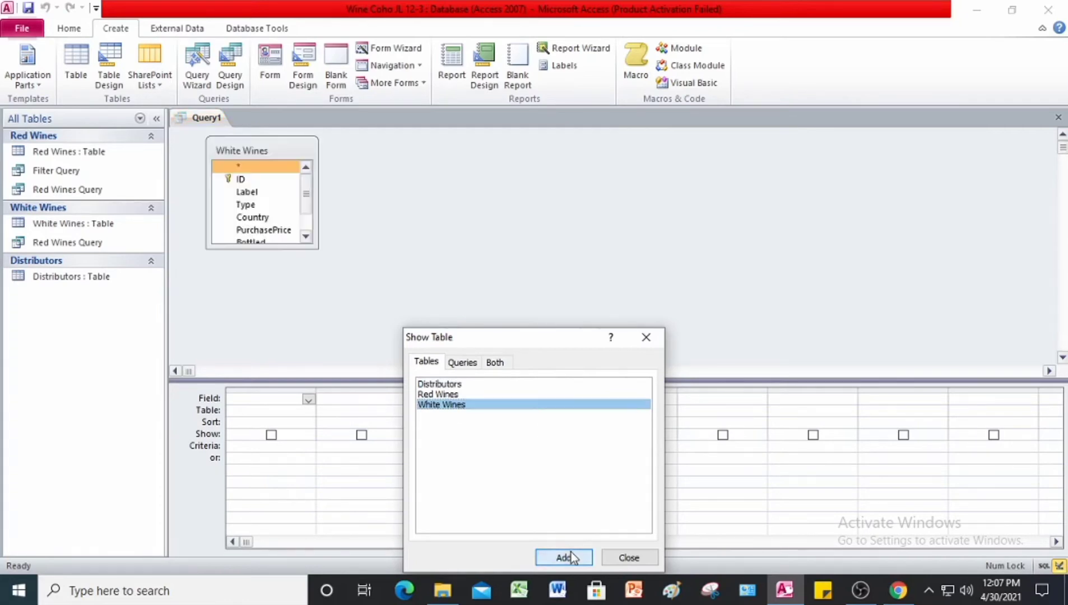
{"action": "left_click", "coordinate": [642, 556]}
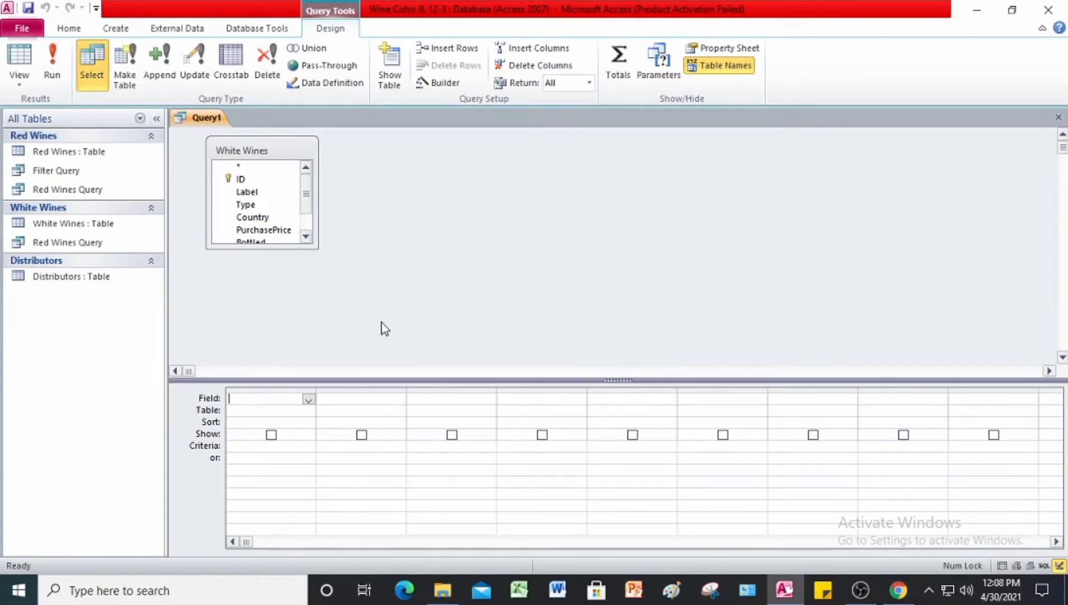
Step: Add the Bottled, Label, Type and PurchasePrice fields of White Wines to the query design grid, in that order
{"action": "scroll", "coordinate": [262, 218], "scroll_direction": "down", "scroll_amount": 1}
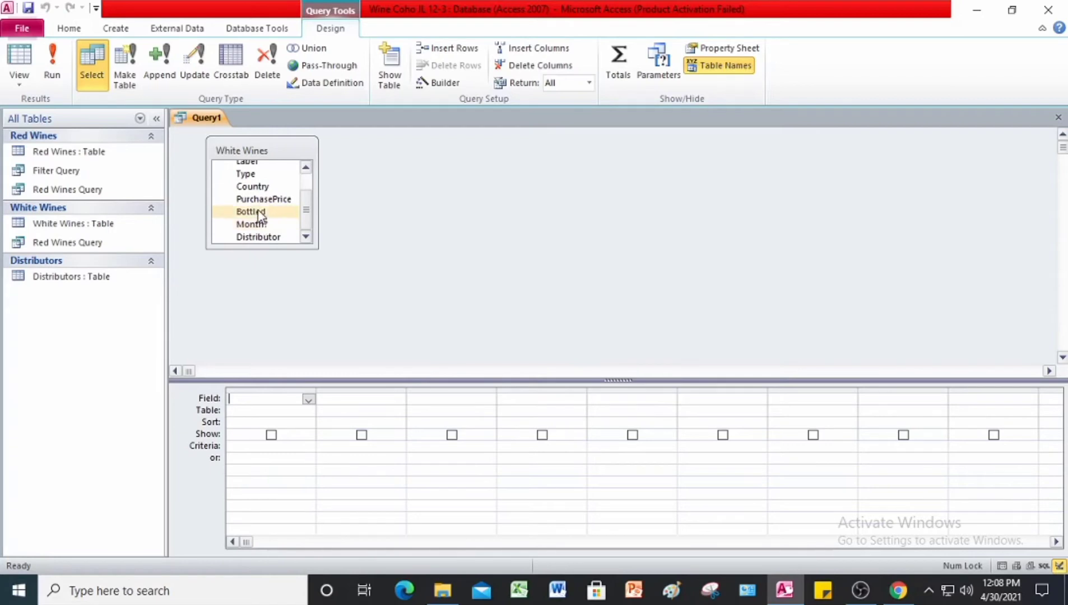
{"action": "double_click", "coordinate": [254, 211]}
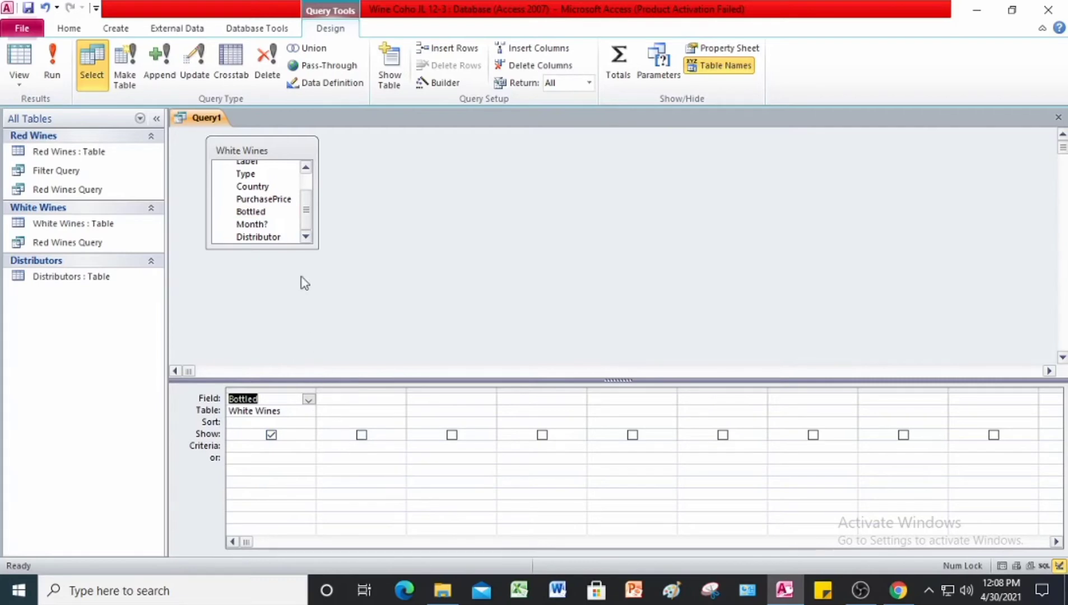
{"action": "scroll", "coordinate": [262, 211], "scroll_direction": "up", "scroll_amount": 1}
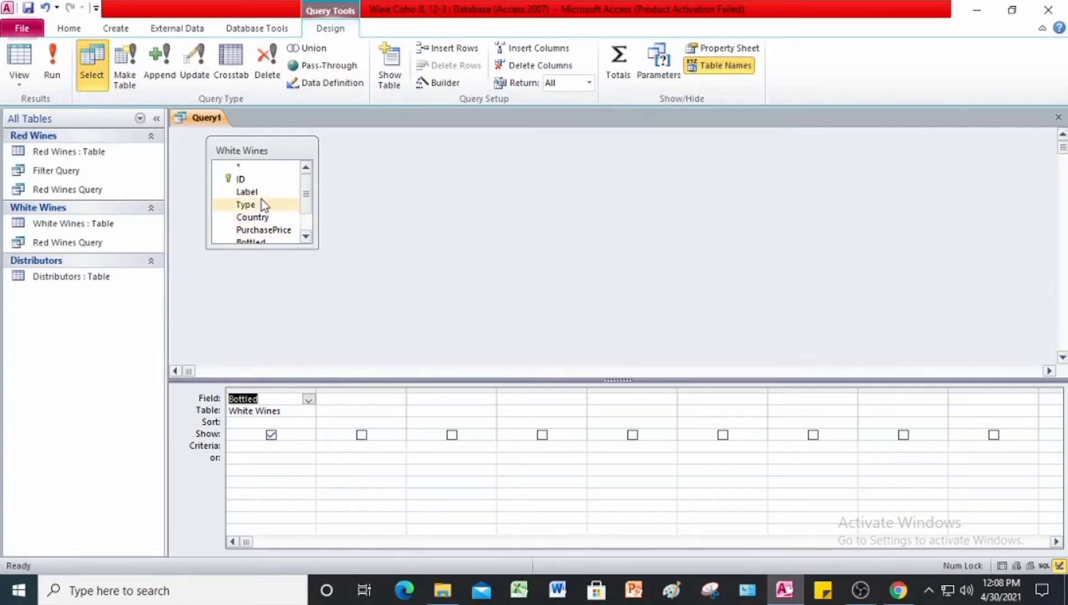
{"action": "double_click", "coordinate": [262, 193]}
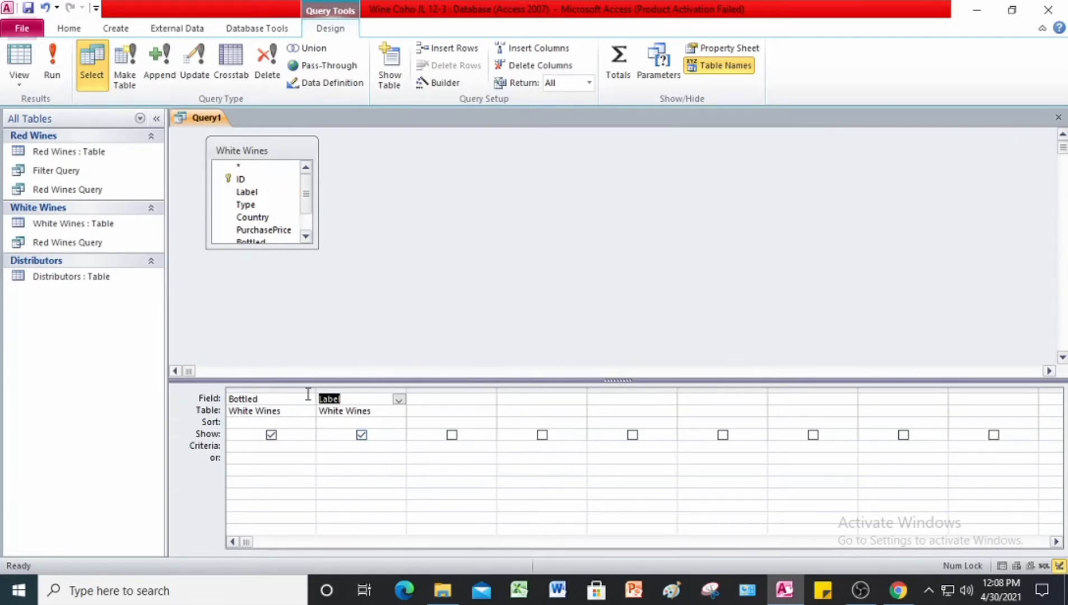
{"action": "double_click", "coordinate": [246, 205]}
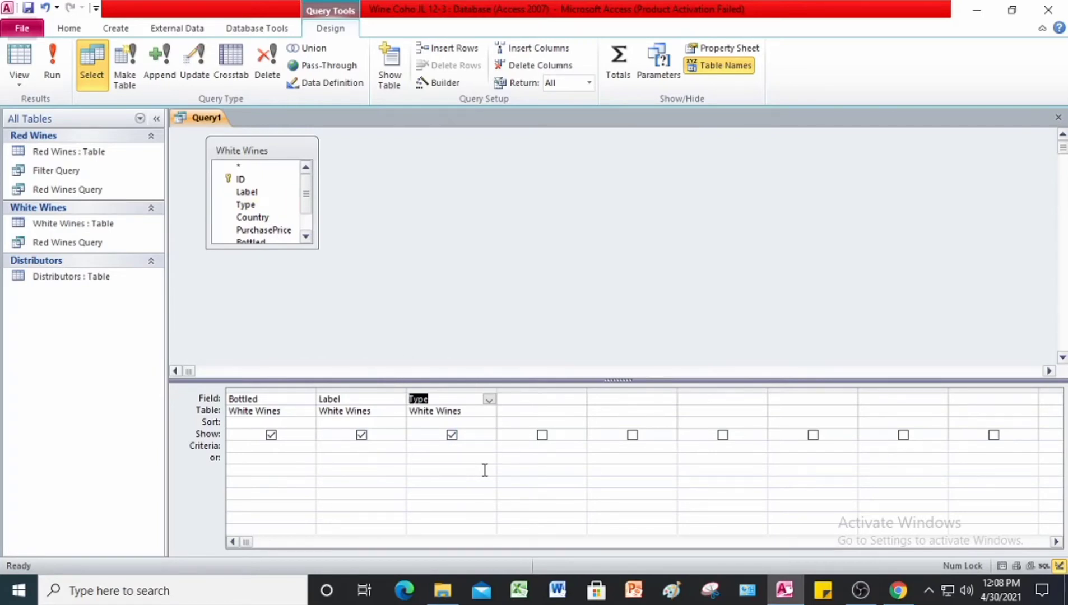
{"action": "double_click", "coordinate": [274, 232]}
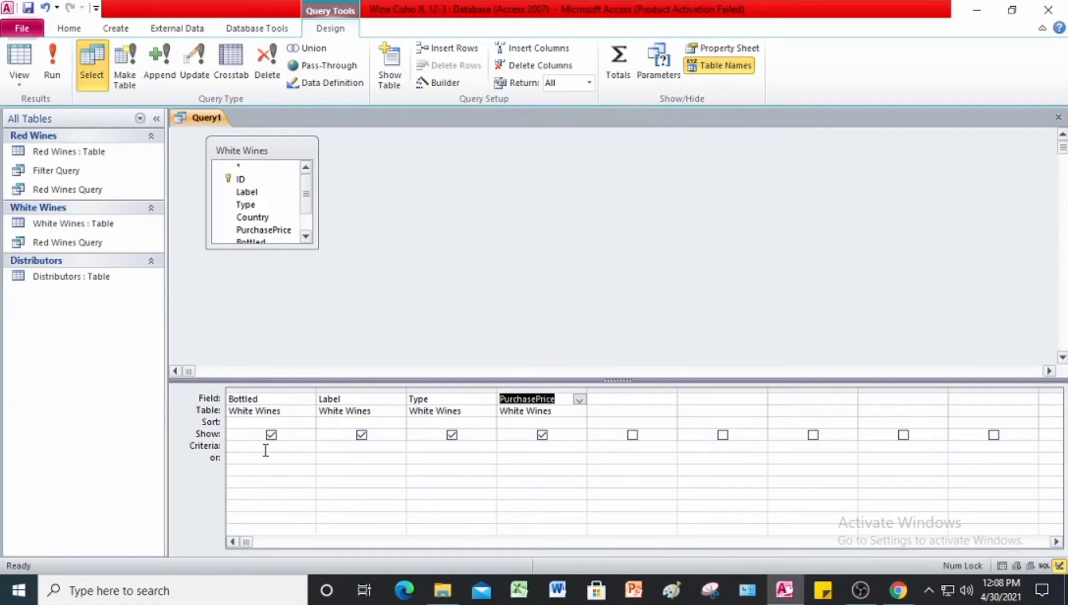
Step: Build the PurchasePrice criterion >(SELECT AVG([PurchasePrice])FROM[White Wines]) in the Expression Builder and run the query
{"action": "left_click", "coordinate": [526, 443]}
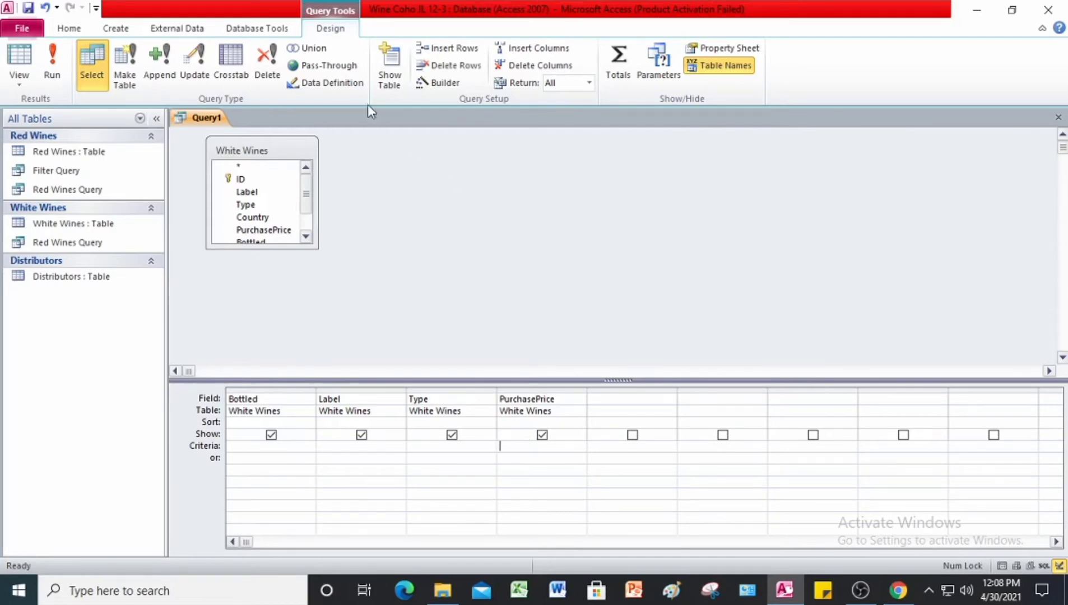
{"action": "left_click", "coordinate": [450, 86]}
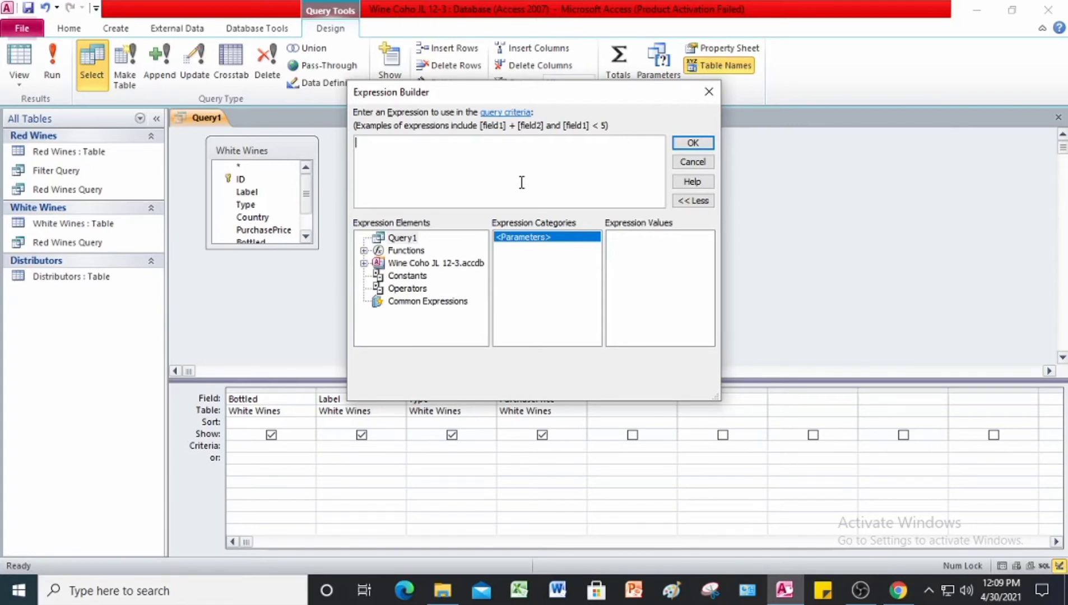
{"action": "type", "text": ">("}
{"action": "key", "text": "Caps_Lock"}
{"action": "type", "text": "SELECT AV"}
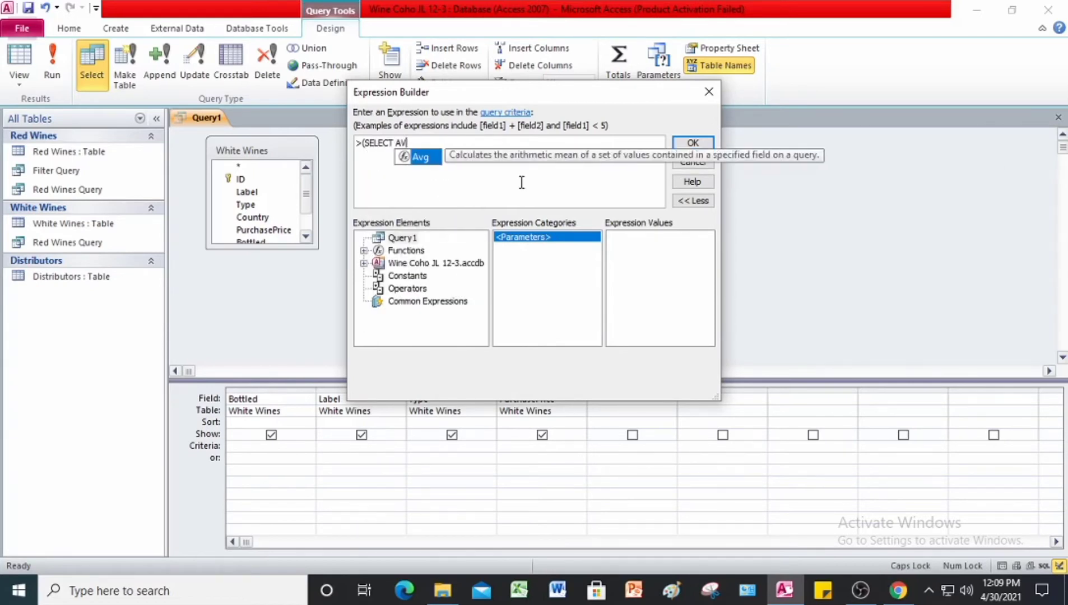
{"action": "type", "text": "G("}
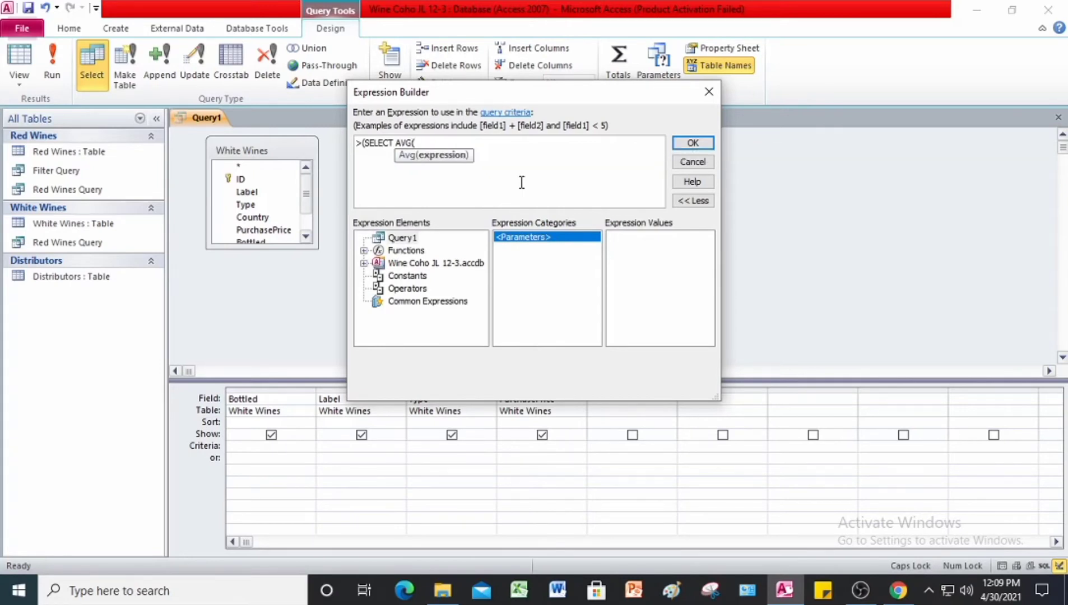
{"action": "type", "text": "["}
{"action": "key", "text": "Caps_Lock"}
{"action": "type", "text": "PurchasePrice"}
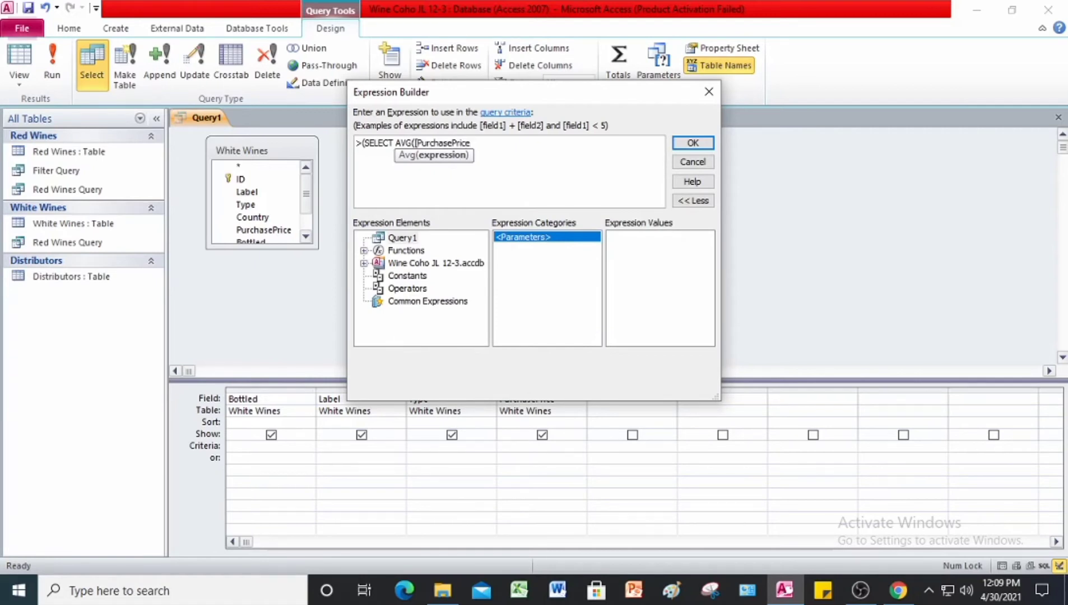
{"action": "type", "text": "])"}
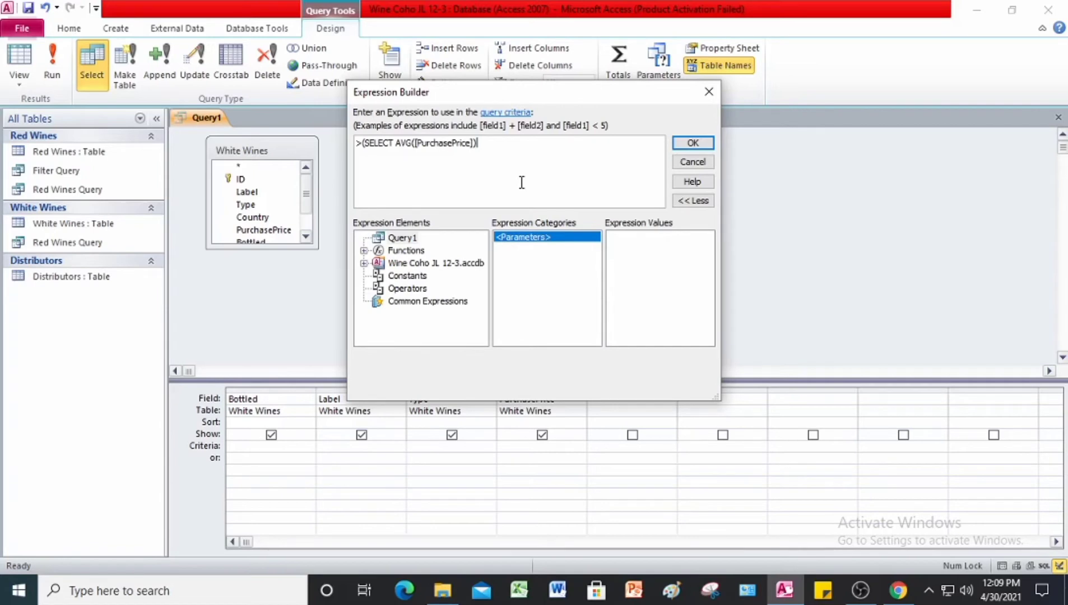
{"action": "type", "text": "FROM[White Wines"}
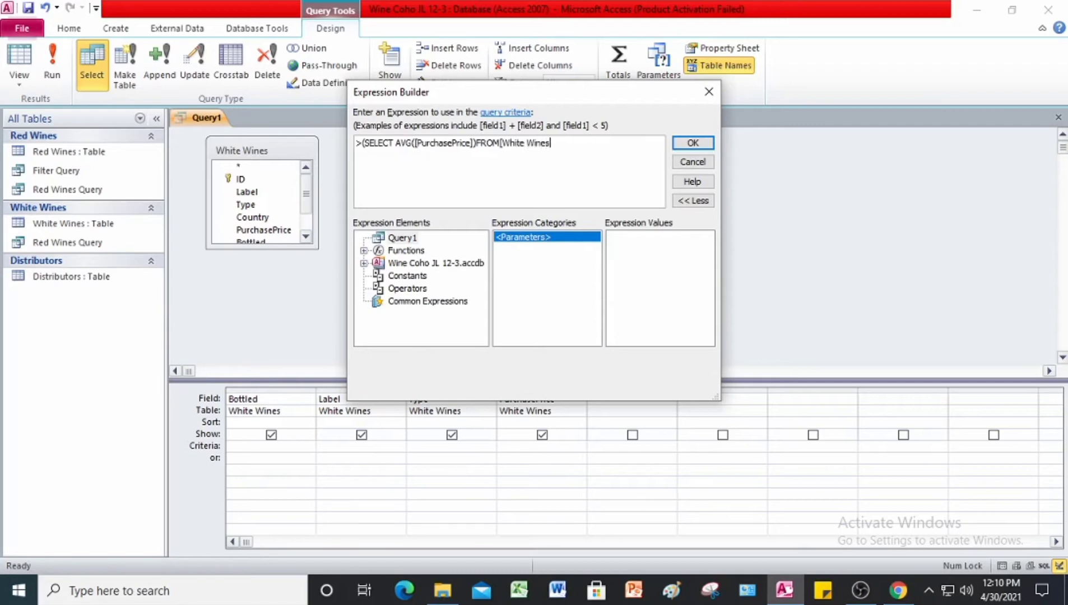
{"action": "type", "text": "])"}
{"action": "left_click", "coordinate": [692, 143]}
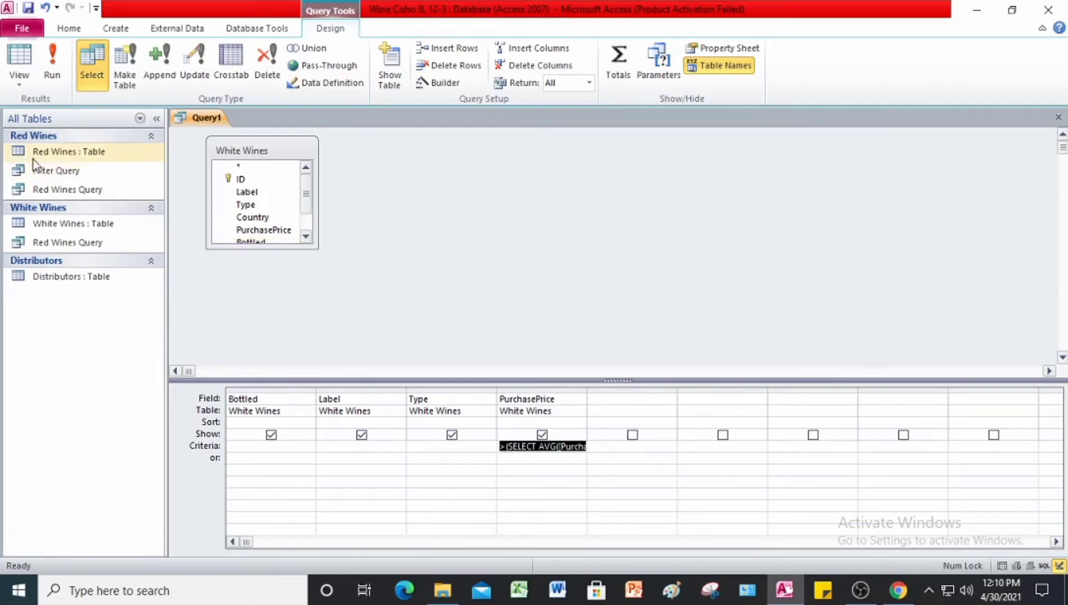
{"action": "left_click", "coordinate": [53, 62]}
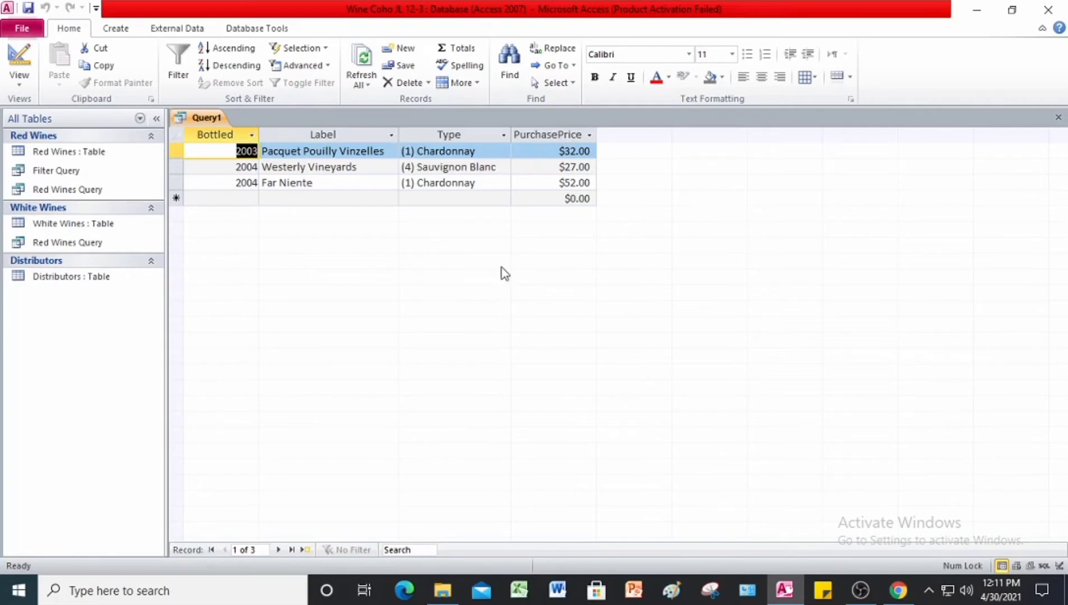
Step: Save the query as Subquery and close it
{"action": "right_click", "coordinate": [211, 120]}
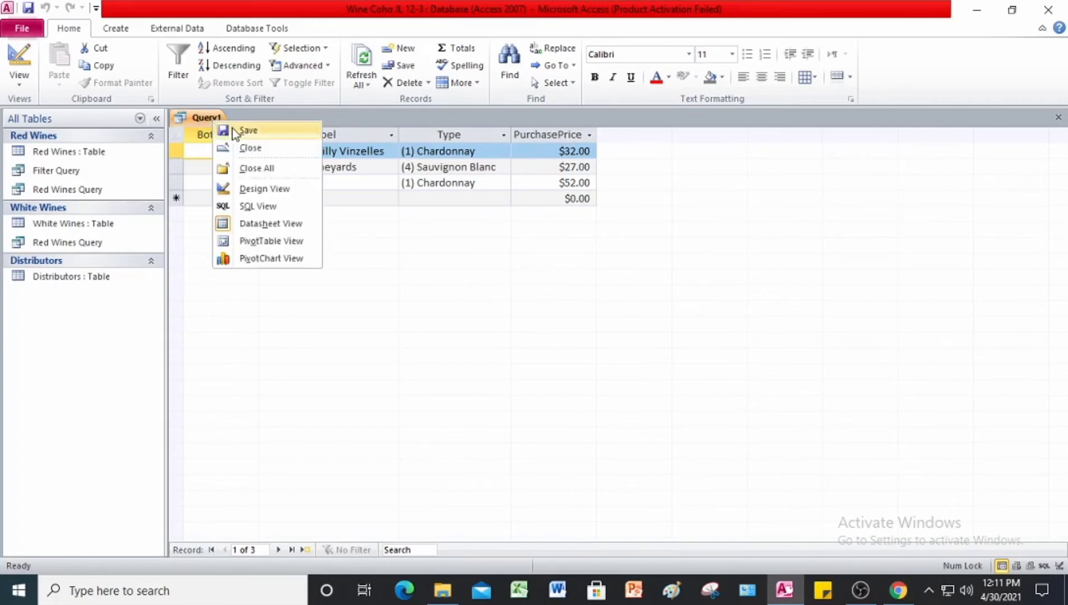
{"action": "left_click", "coordinate": [235, 130]}
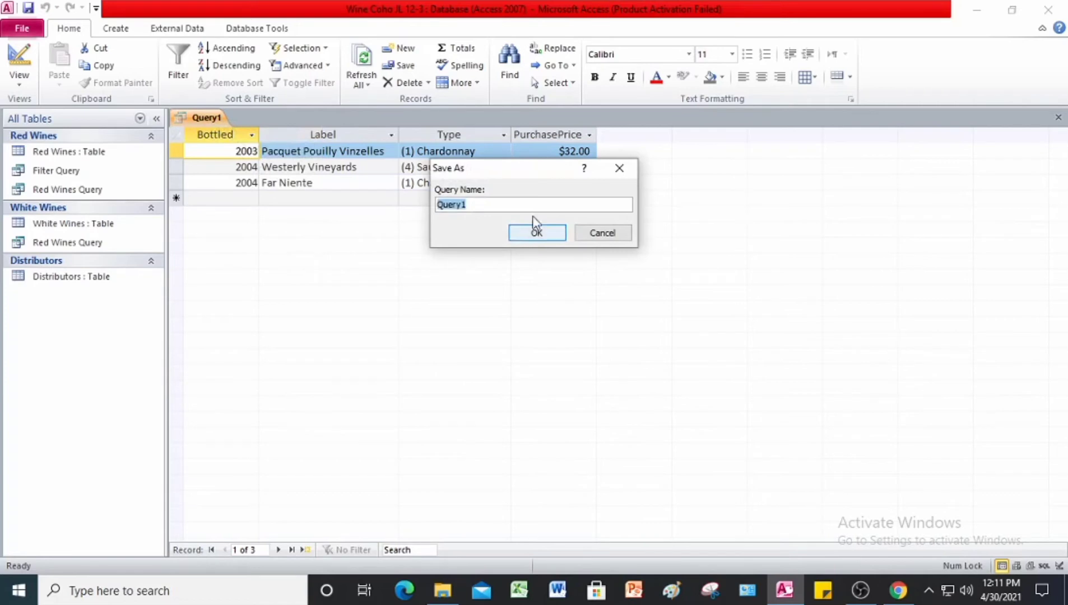
{"action": "left_click", "coordinate": [476, 204]}
{"action": "key", "text": "BackSpace"}
{"action": "key", "text": "BackSpace"}
{"action": "key", "text": "BackSpace"}
{"action": "key", "text": "BackSpace"}
{"action": "key", "text": "BackSpace"}
{"action": "key", "text": "BackSpace"}
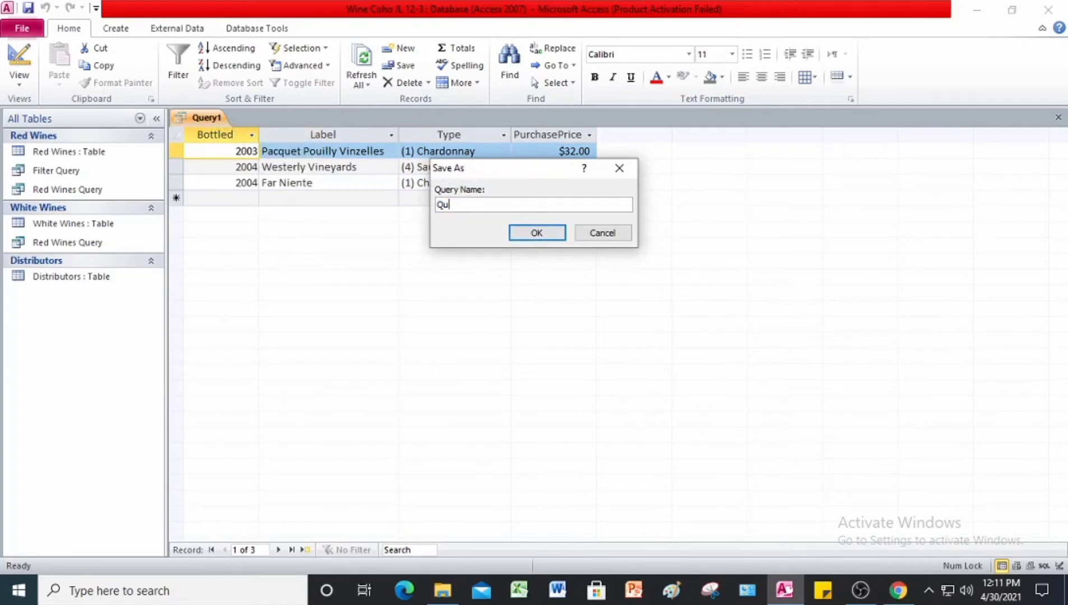
{"action": "type", "text": "Subquery"}
{"action": "left_click", "coordinate": [520, 235]}
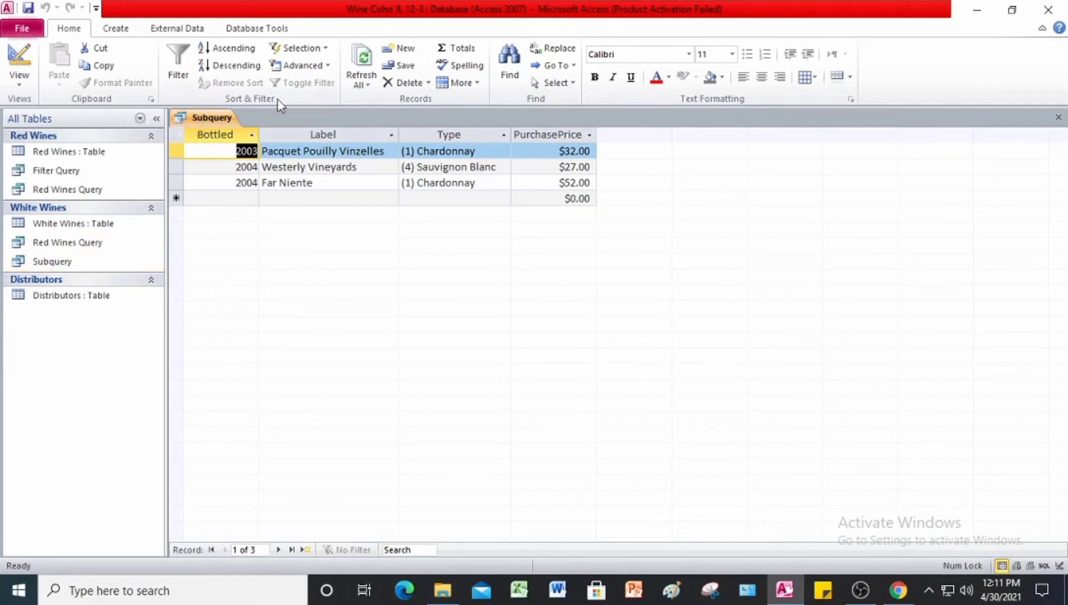
{"action": "right_click", "coordinate": [198, 121]}
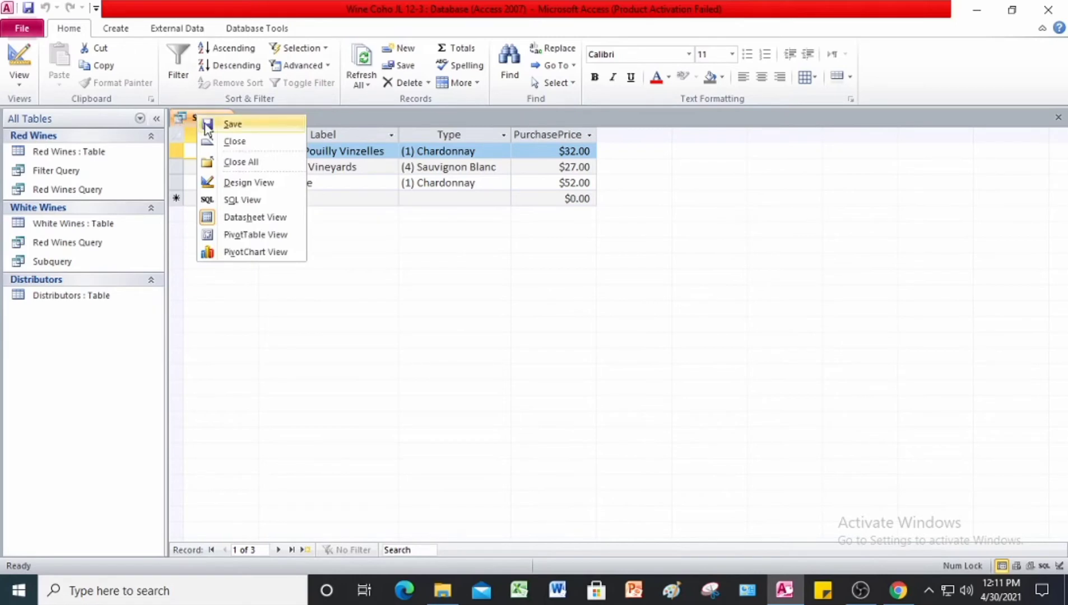
{"action": "left_click", "coordinate": [244, 163]}
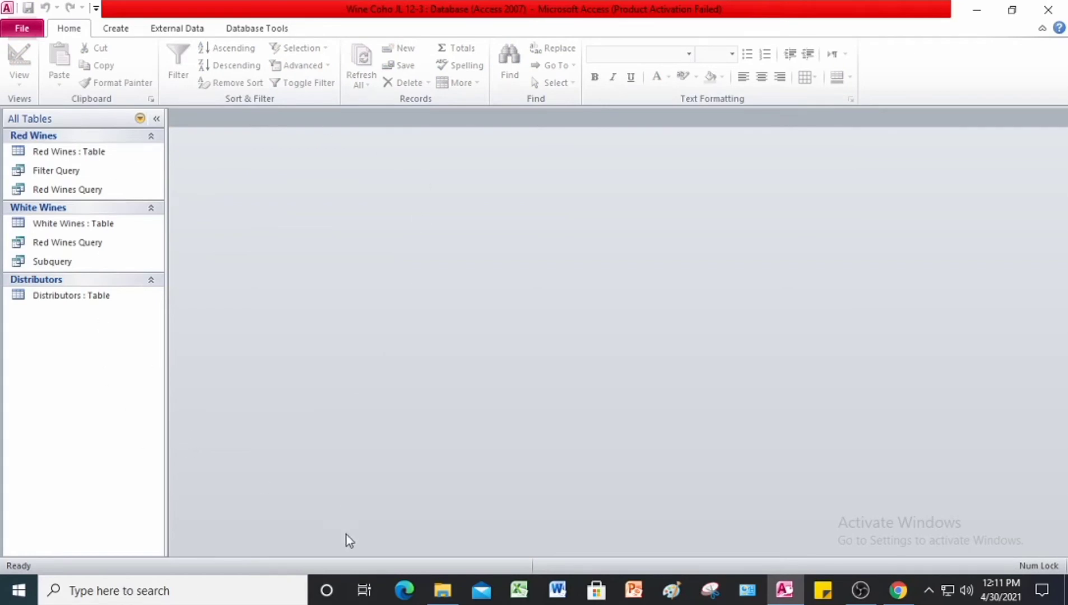
Step: Switch to Chrome to read the Project 12-4 make table query instructions in the #Project 12 PDF, and return to Access
{"action": "left_click", "coordinate": [896, 590]}
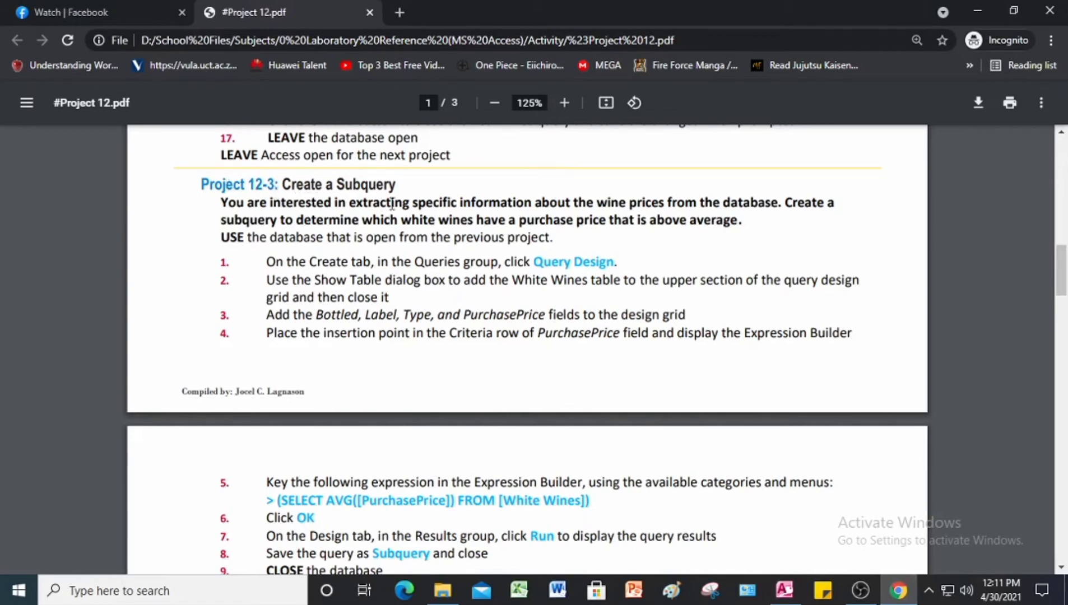
{"action": "scroll", "coordinate": [445, 285], "scroll_direction": "down", "scroll_amount": 8}
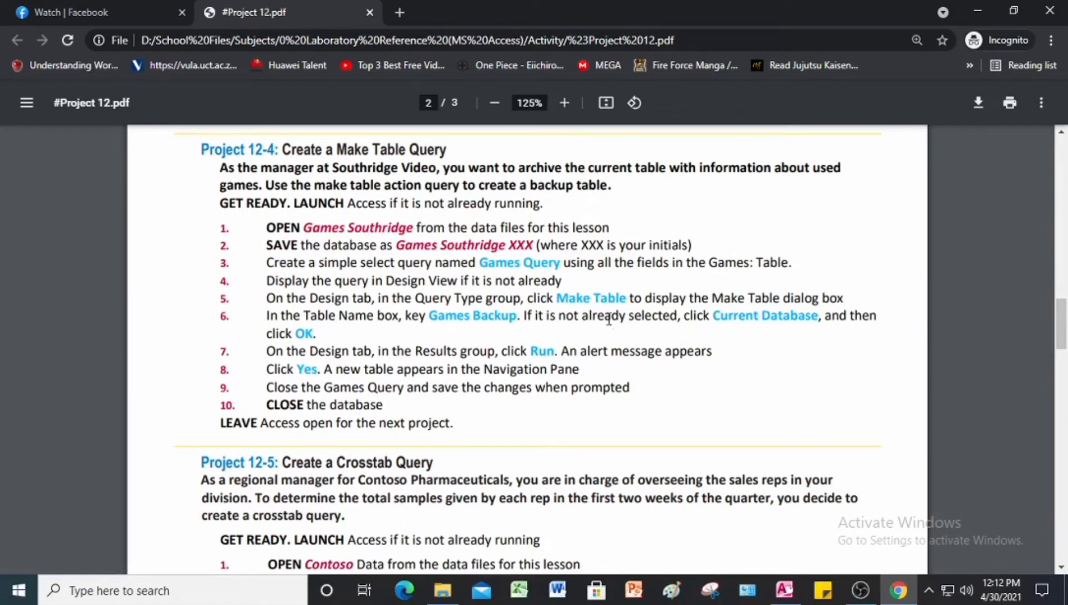
{"action": "left_click", "coordinate": [784, 589]}
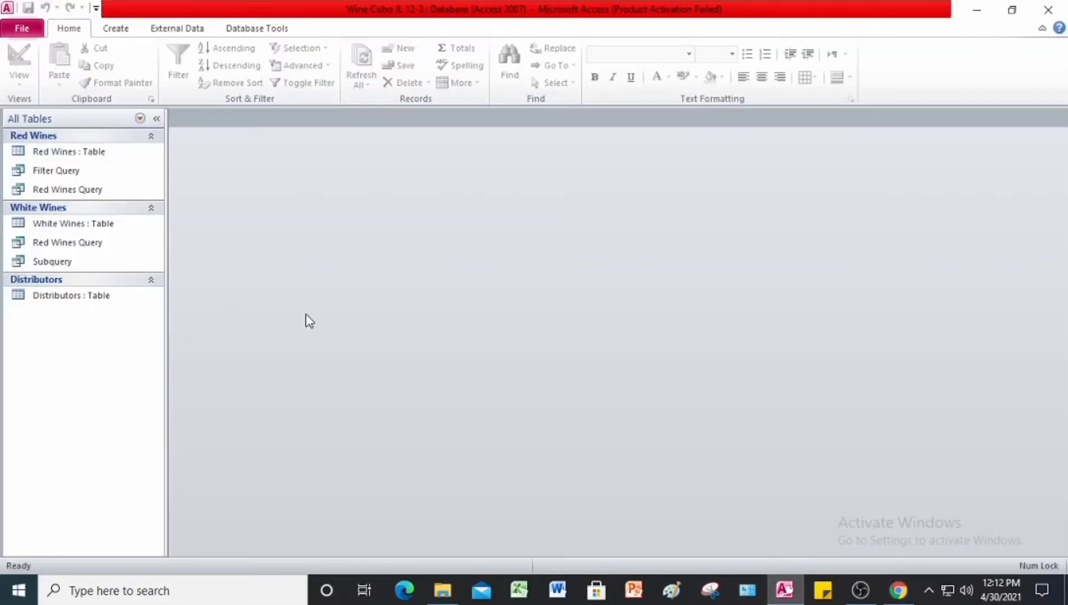
Step: Open the Games Southridge database from the Lesson 12 Advance Queries folder
{"action": "left_click", "coordinate": [22, 28]}
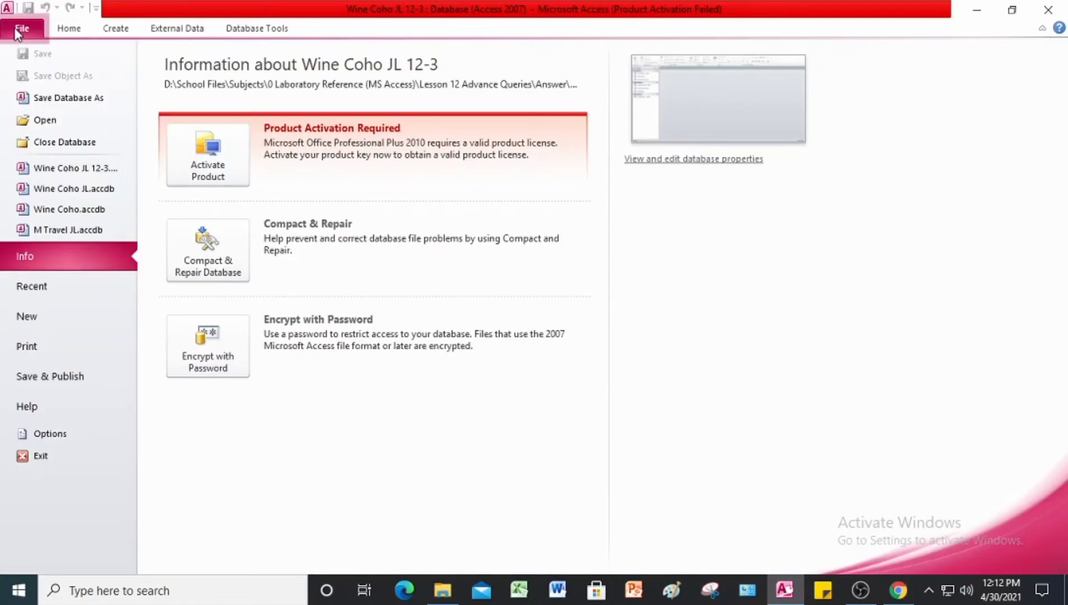
{"action": "left_click", "coordinate": [35, 128]}
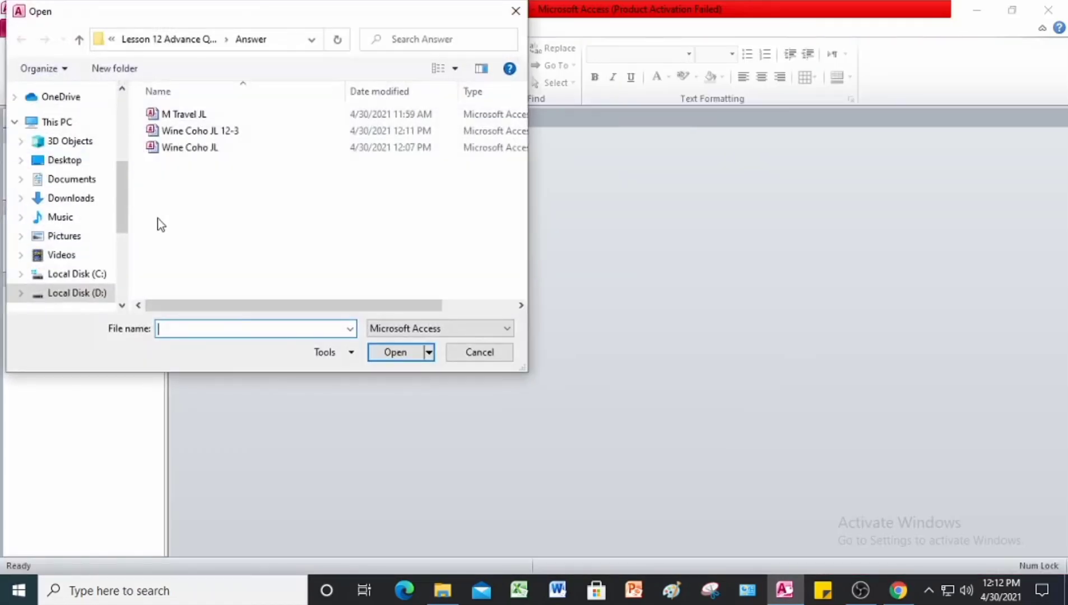
{"action": "left_click", "coordinate": [79, 39]}
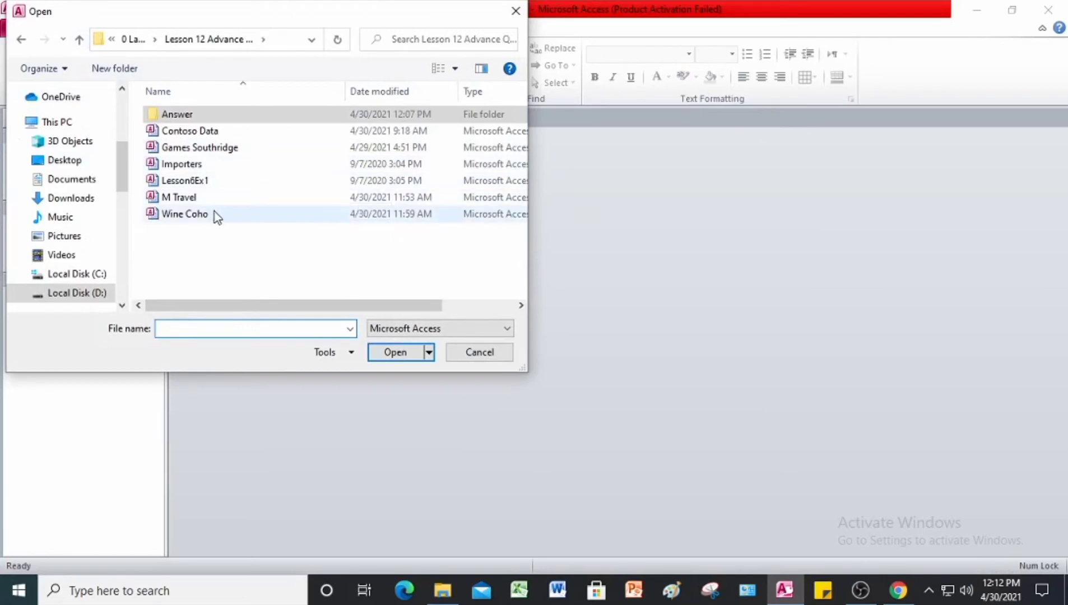
{"action": "left_click", "coordinate": [227, 148]}
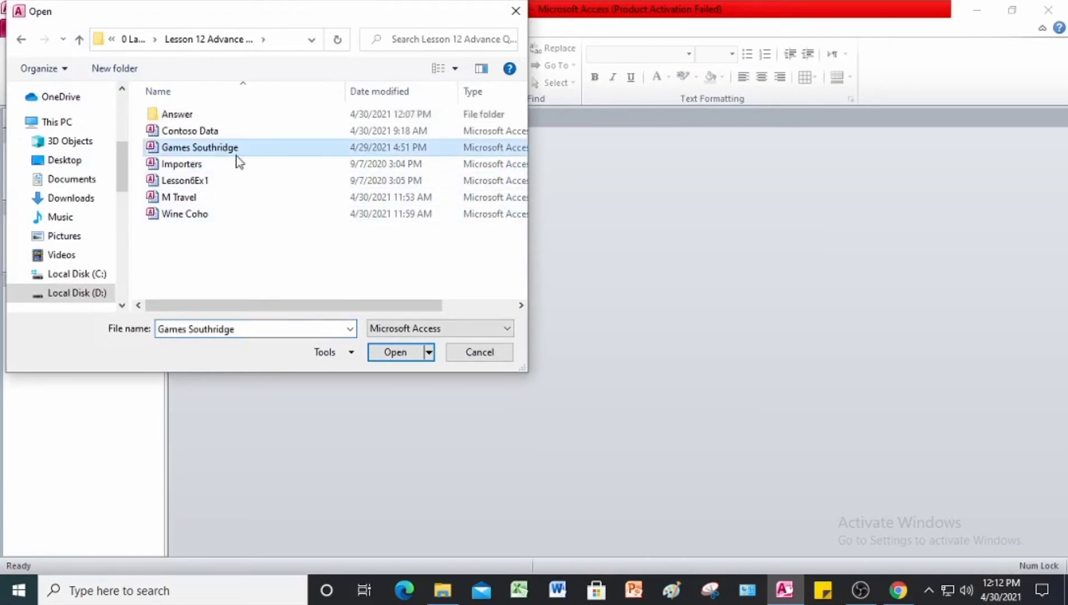
{"action": "left_click", "coordinate": [397, 358]}
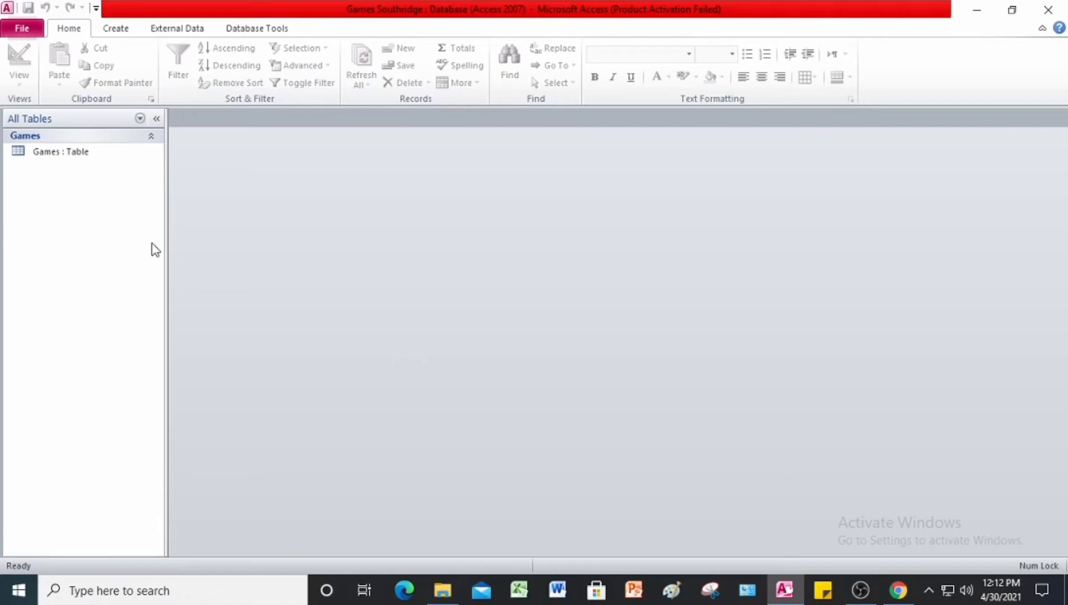
Step: Save the database as Games Southridge JL in the Answer folder and enable its content
{"action": "left_click", "coordinate": [28, 31]}
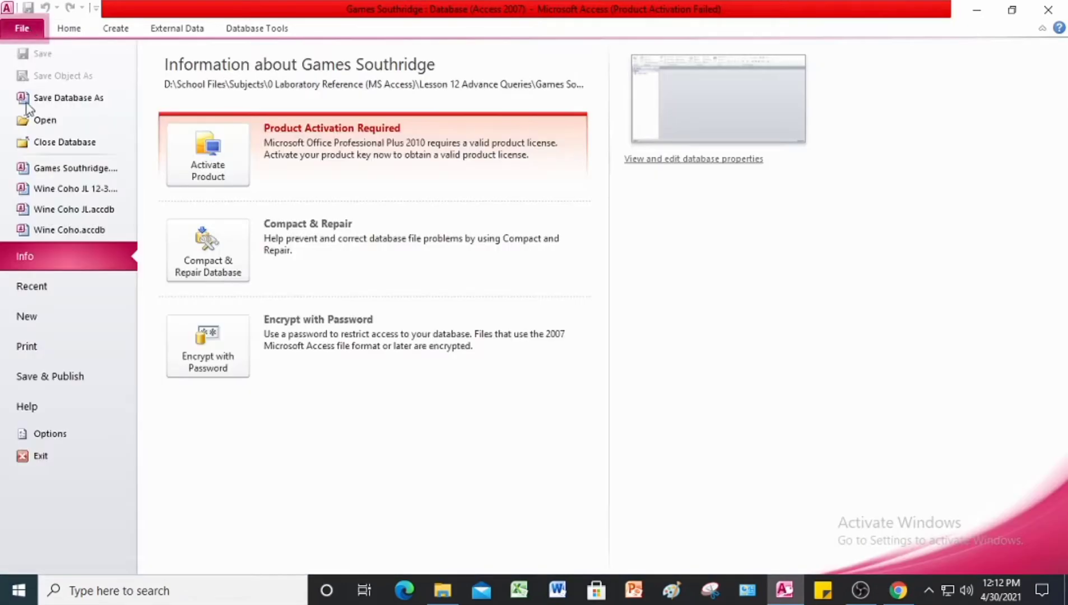
{"action": "left_click", "coordinate": [58, 100]}
{"action": "left_click", "coordinate": [224, 300]}
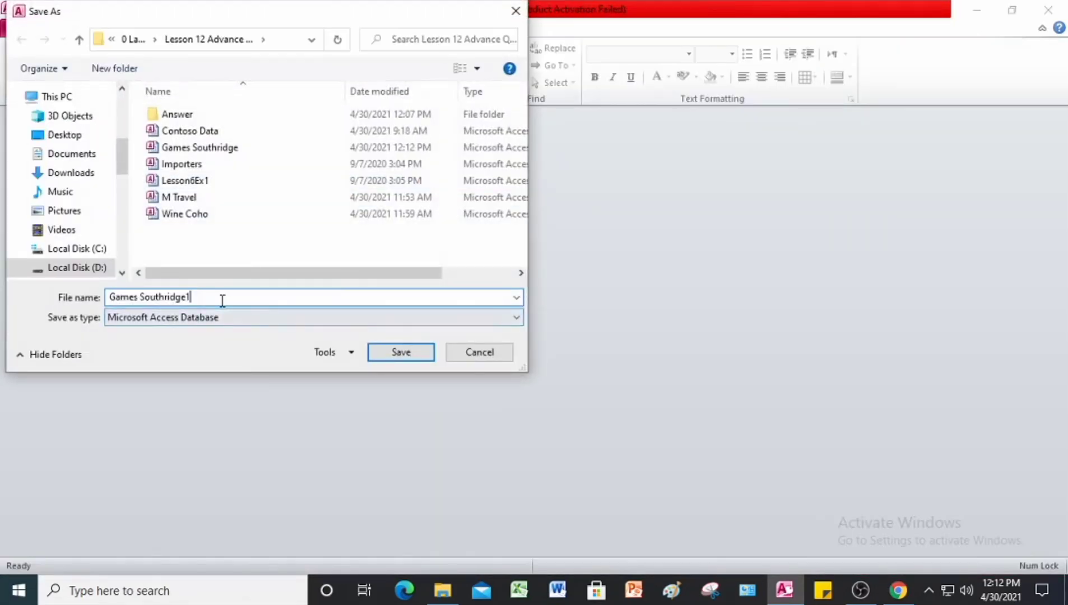
{"action": "key", "text": "BackSpace"}
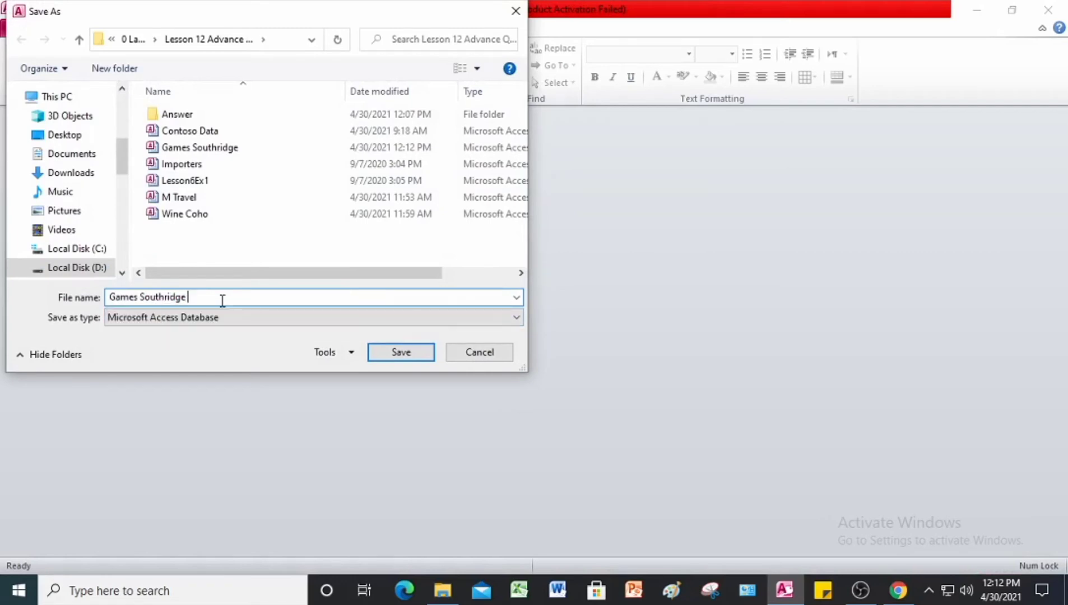
{"action": "type", "text": "JL"}
{"action": "left_click", "coordinate": [190, 115]}
{"action": "double_click", "coordinate": [191, 116]}
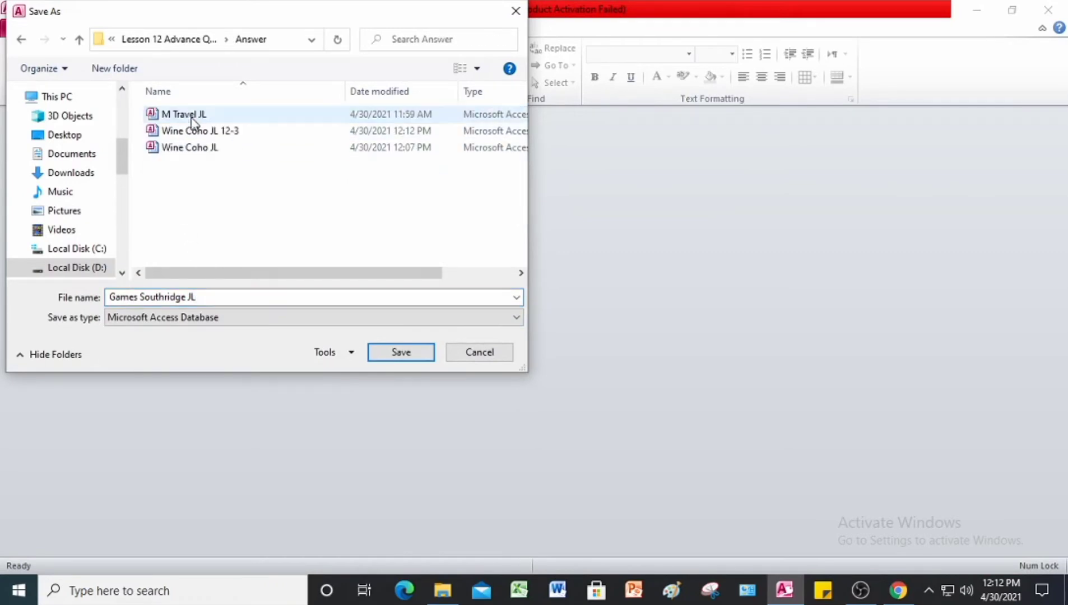
{"action": "left_click", "coordinate": [401, 352]}
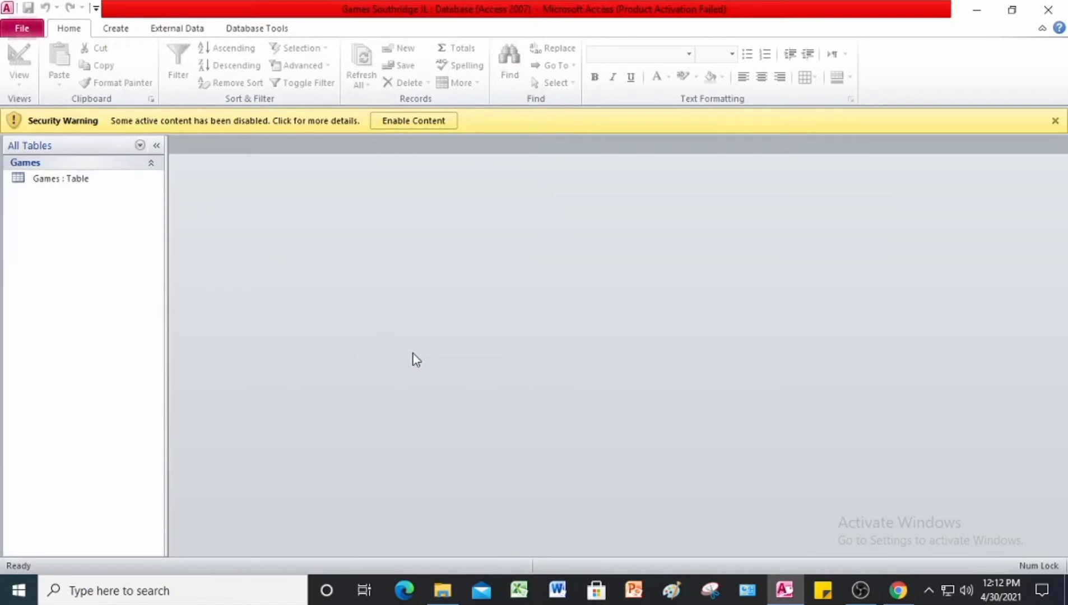
{"action": "left_click", "coordinate": [423, 120]}
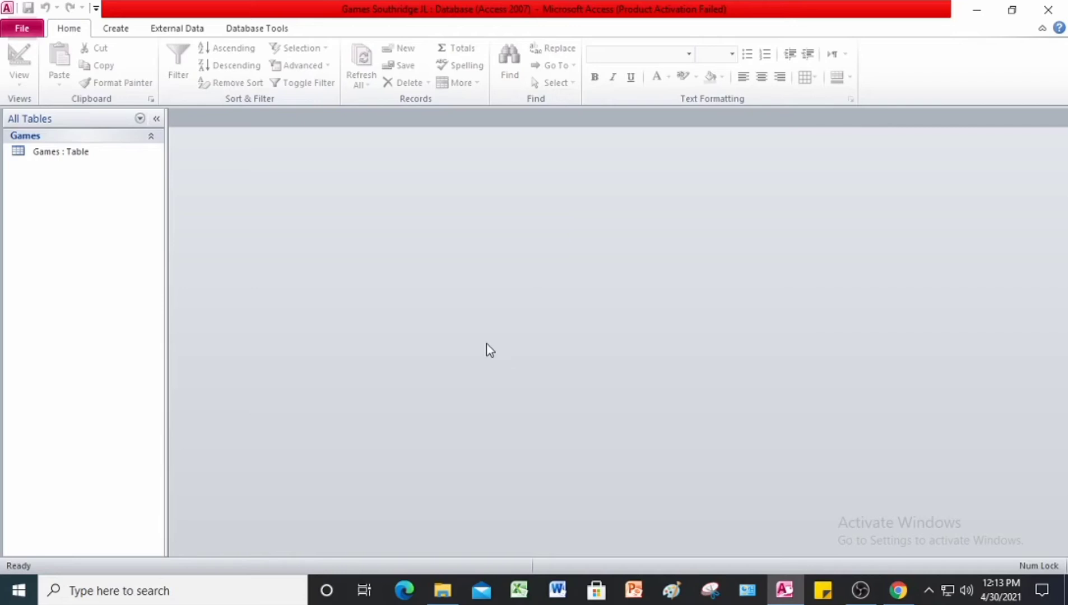
Step: Create a simple select query named Games Query with all fields of the Games table, using the Simple Query Wizard
{"action": "left_click", "coordinate": [122, 28]}
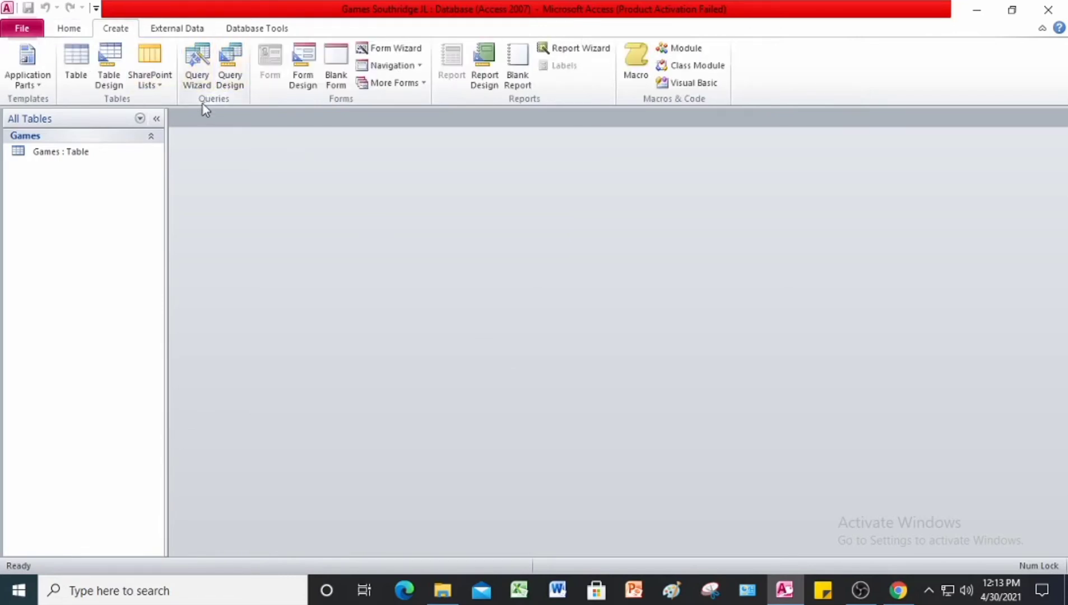
{"action": "left_click", "coordinate": [201, 76]}
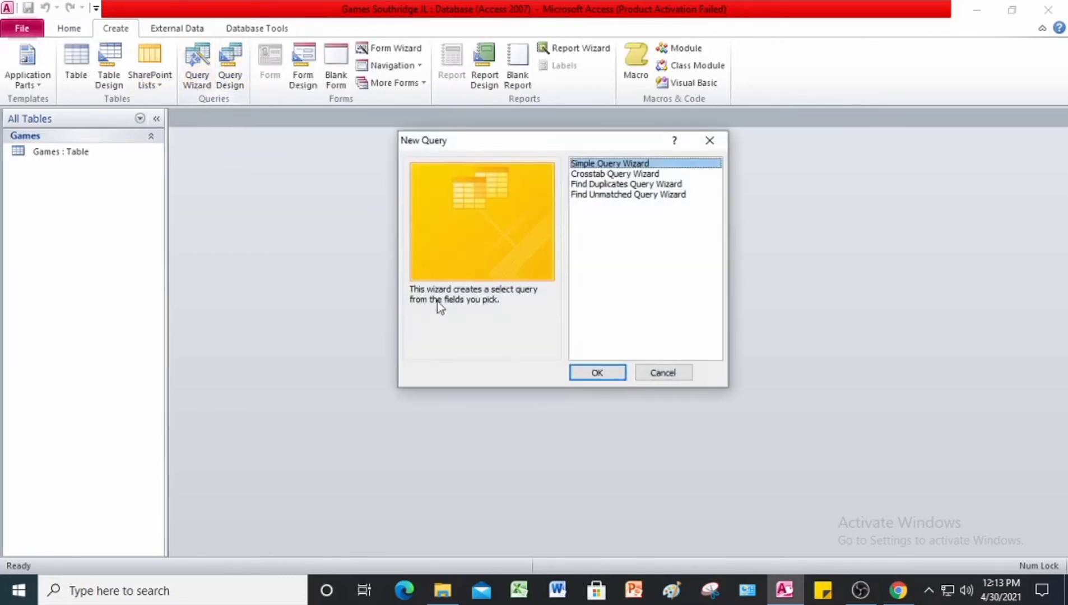
{"action": "left_click", "coordinate": [599, 373]}
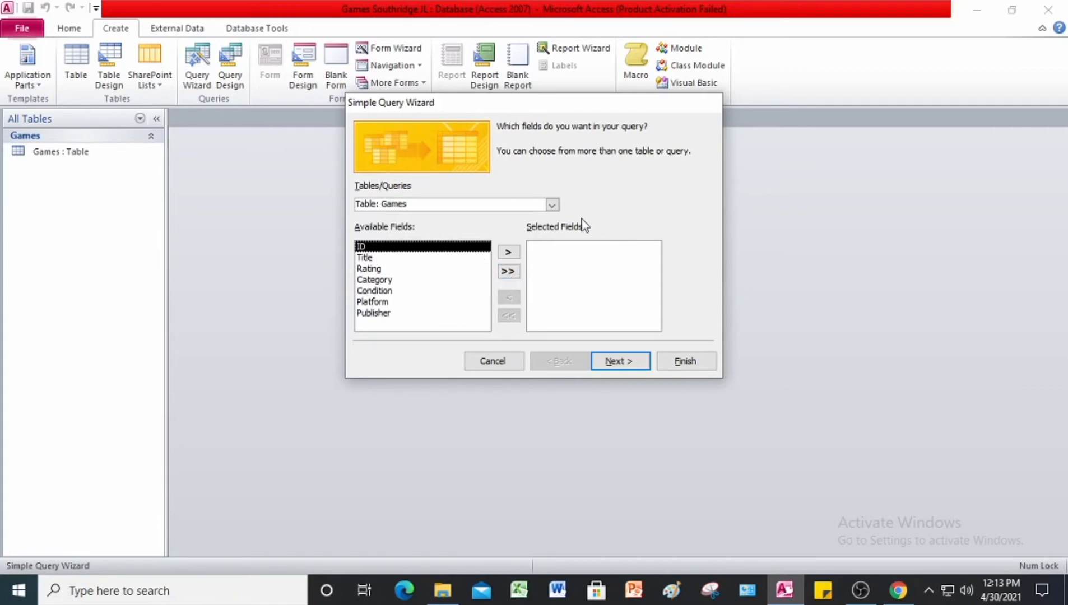
{"action": "left_click", "coordinate": [508, 273]}
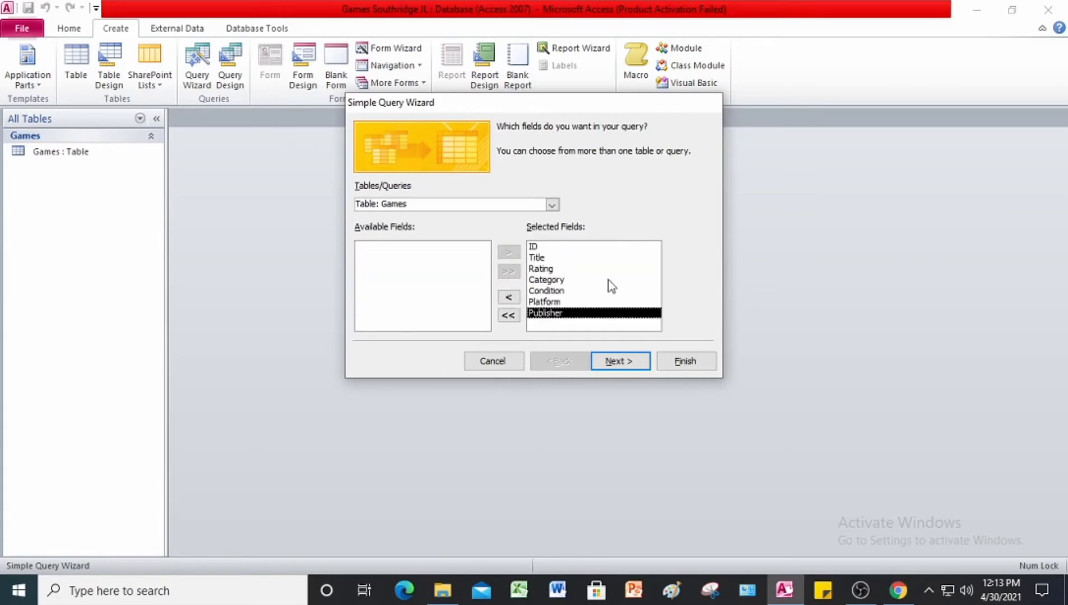
{"action": "left_click", "coordinate": [635, 370]}
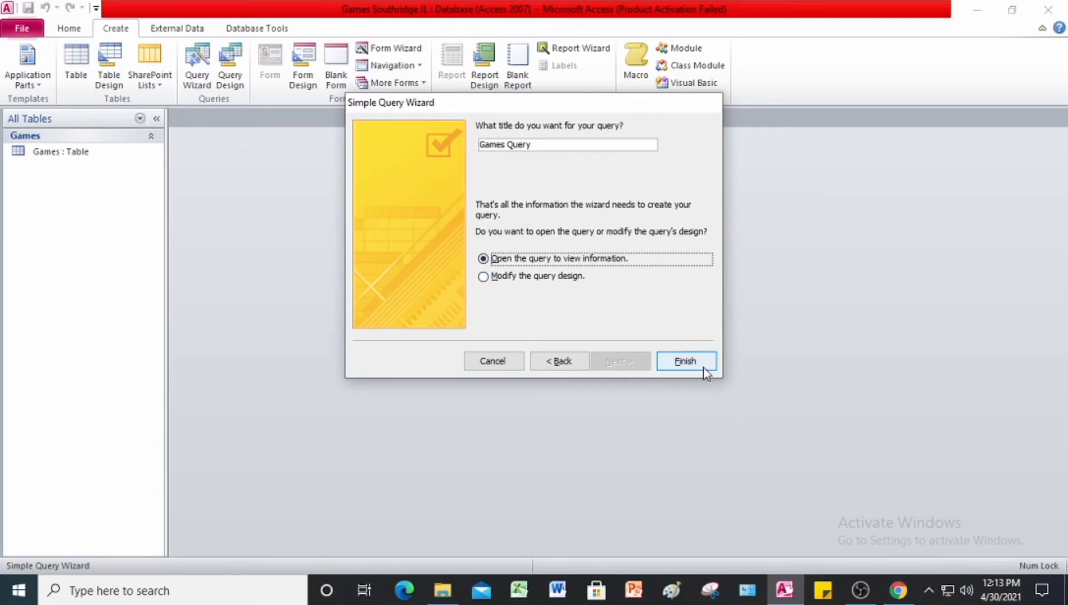
{"action": "left_click", "coordinate": [686, 362]}
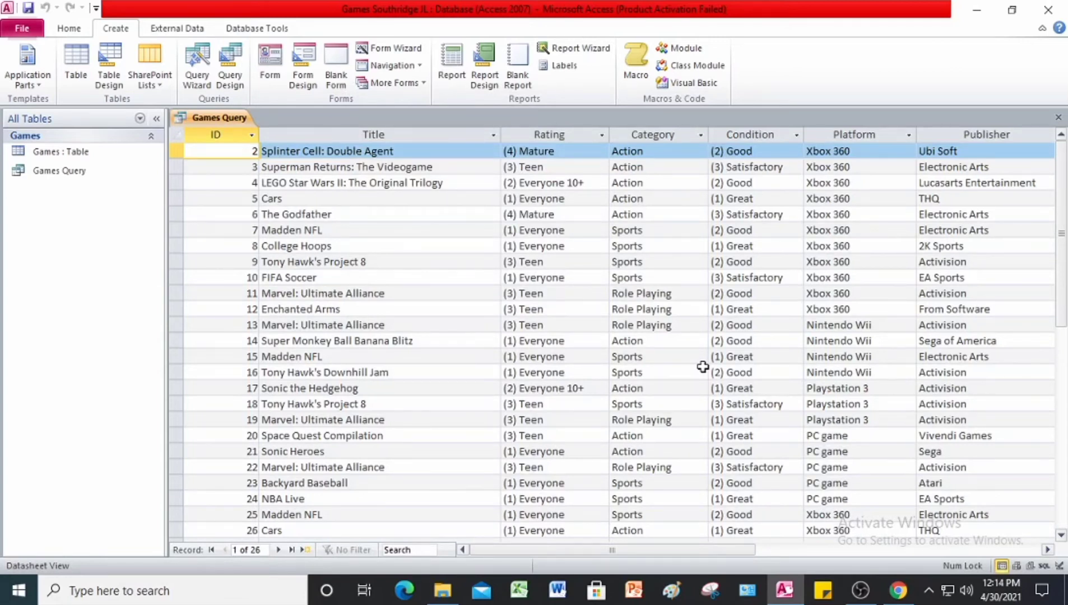
Step: Turn Games Query into a make table query that creates Games Backup in the current database, and run it
{"action": "left_click", "coordinate": [79, 29]}
{"action": "left_click", "coordinate": [22, 87]}
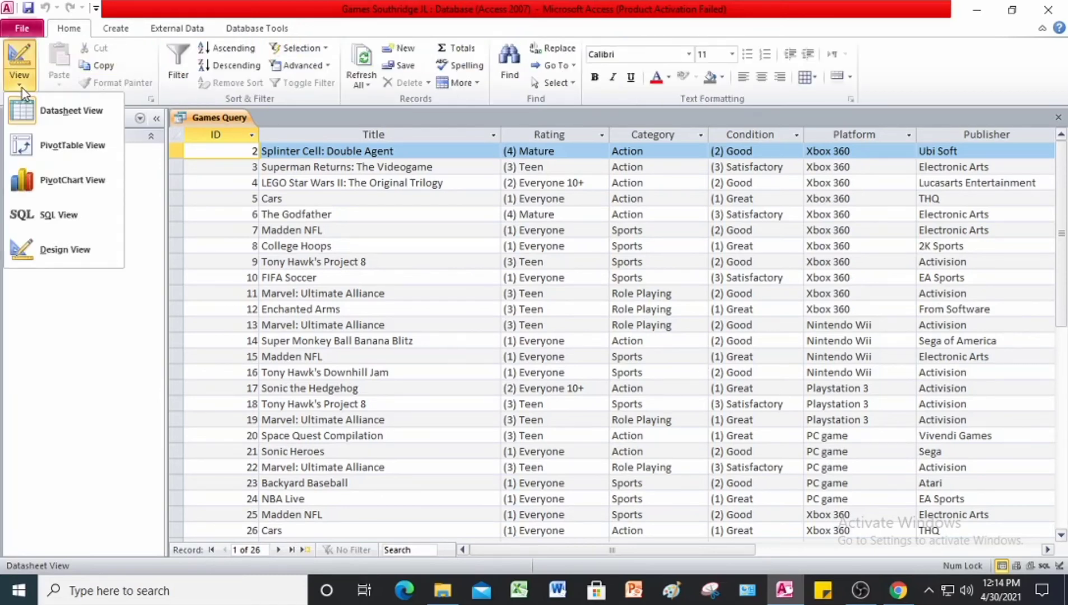
{"action": "left_click", "coordinate": [71, 258]}
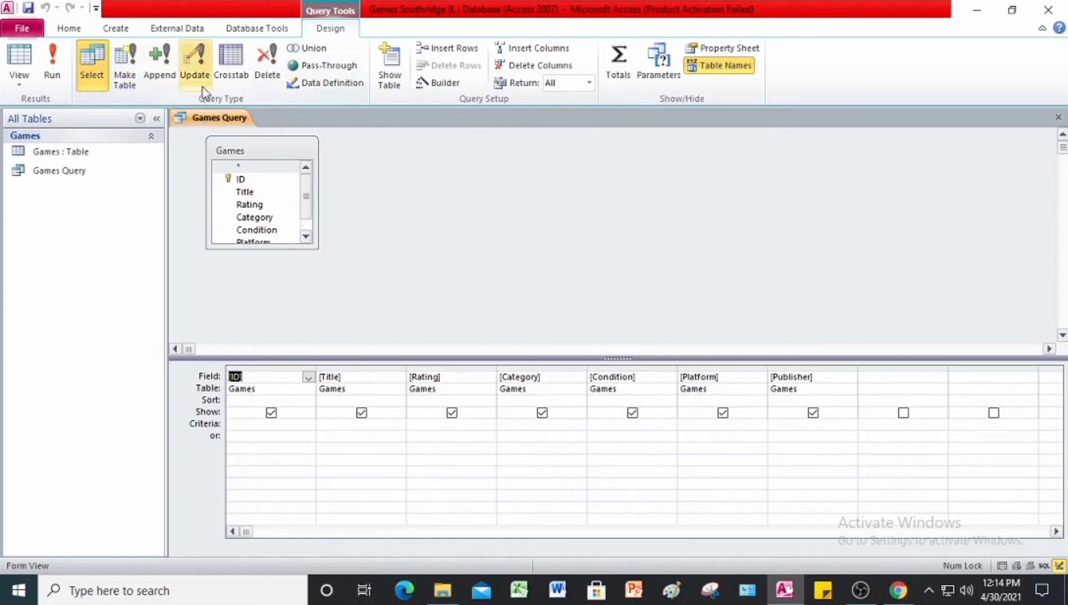
{"action": "left_click", "coordinate": [134, 85]}
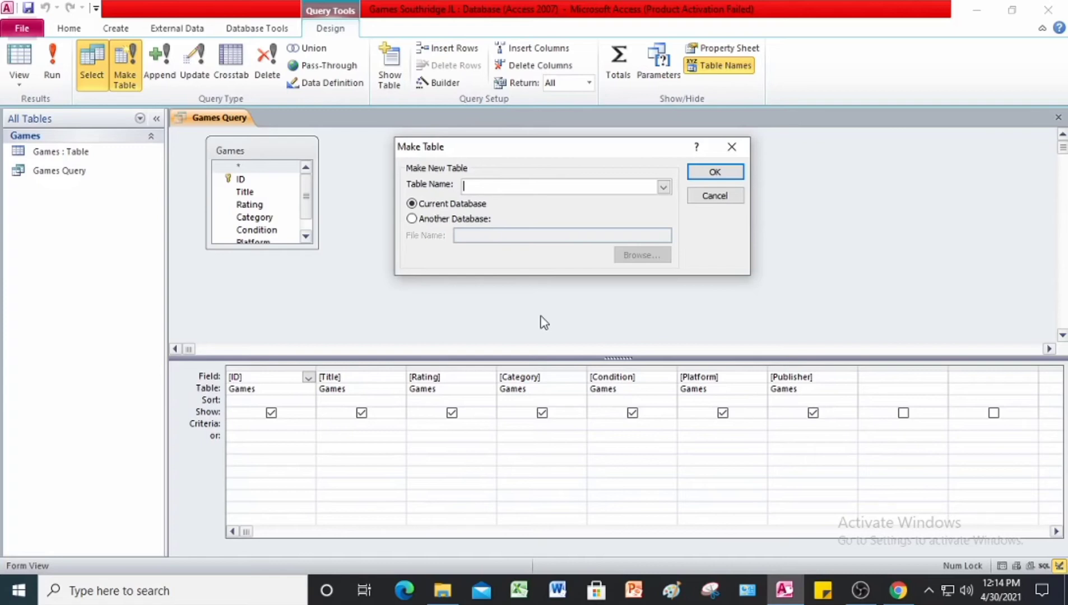
{"action": "type", "text": "Games Backup"}
{"action": "left_click", "coordinate": [710, 173]}
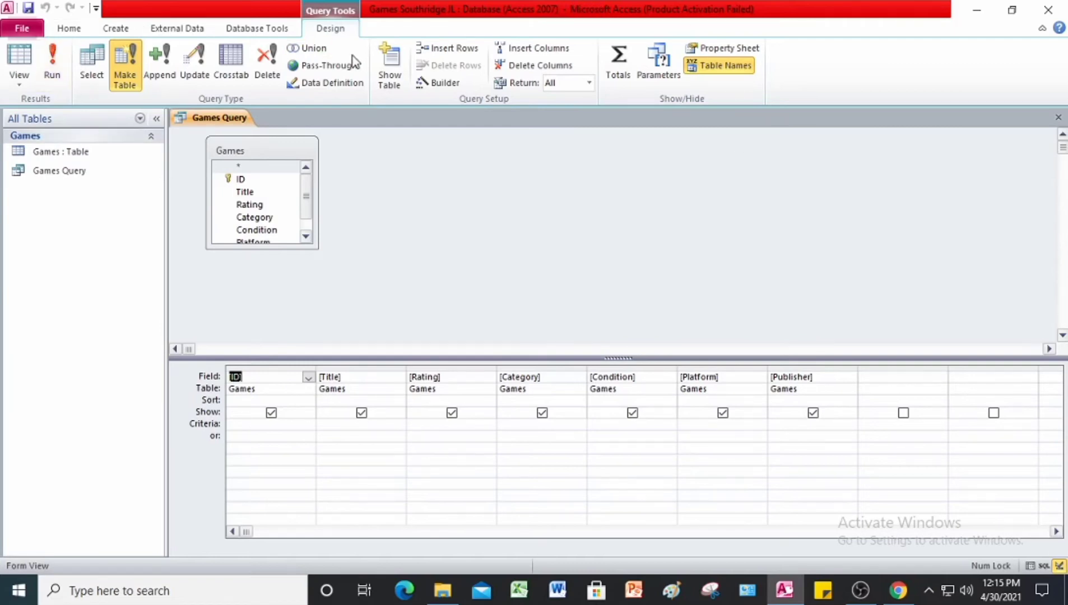
{"action": "left_click", "coordinate": [54, 70]}
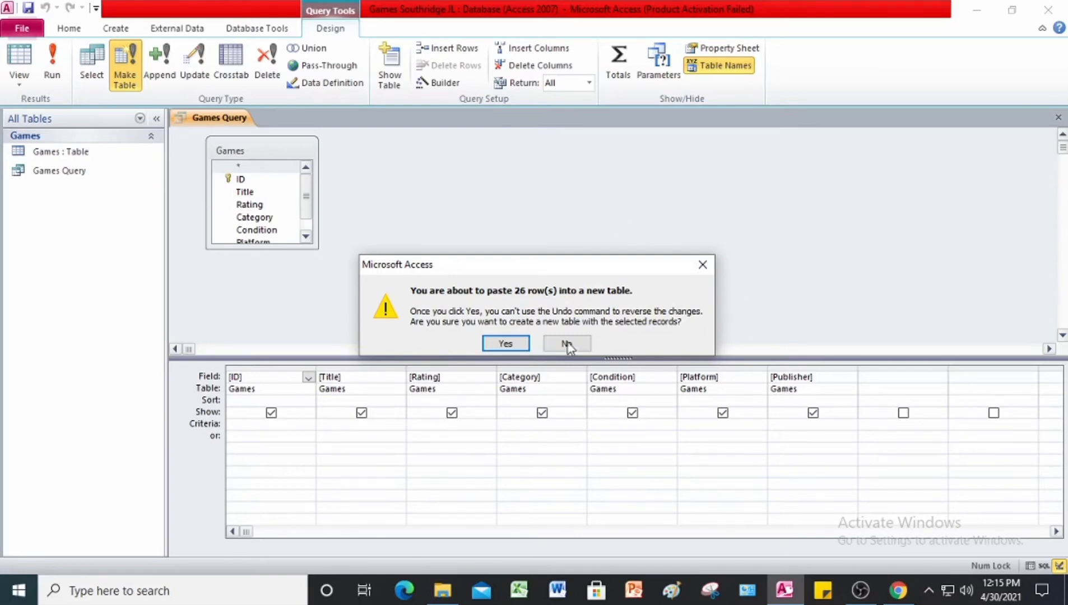
{"action": "left_click", "coordinate": [509, 345]}
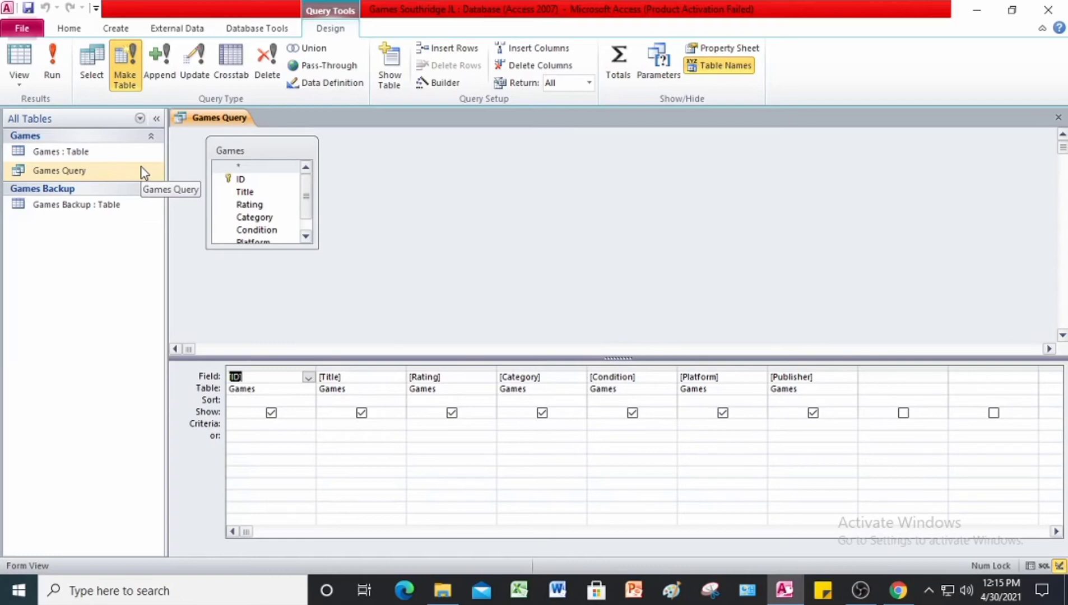
Step: Save the changes to Games Query and close it
{"action": "right_click", "coordinate": [214, 120]}
{"action": "left_click", "coordinate": [251, 127]}
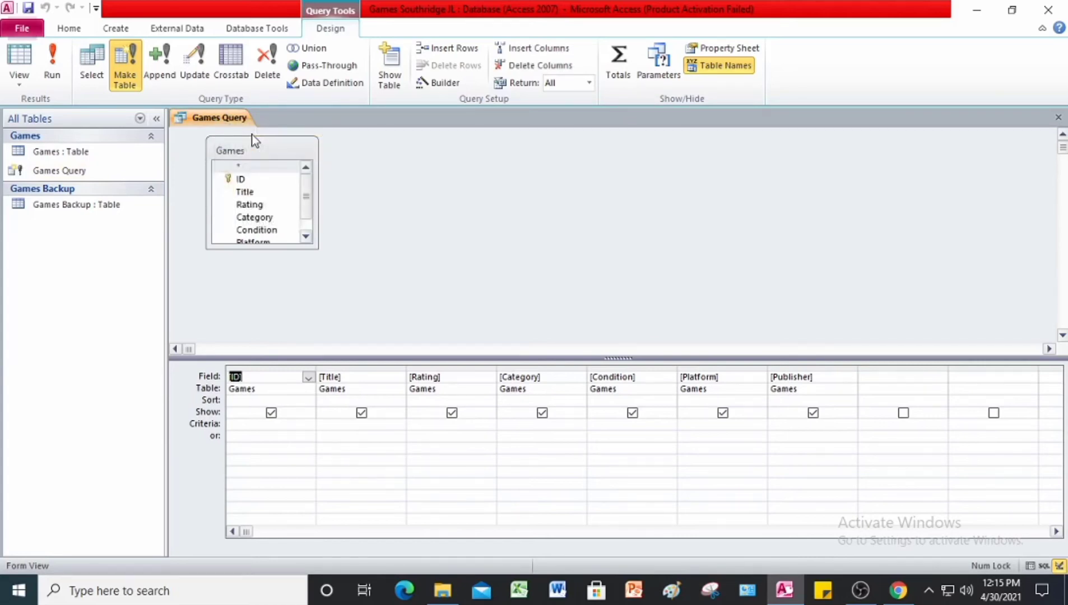
{"action": "right_click", "coordinate": [204, 116]}
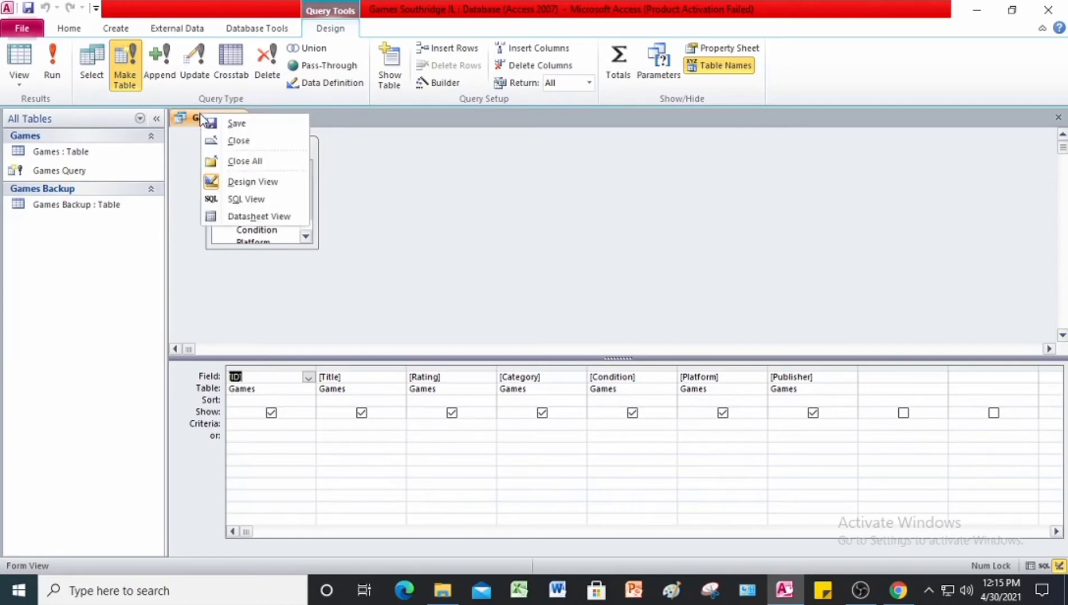
{"action": "left_click", "coordinate": [242, 142]}
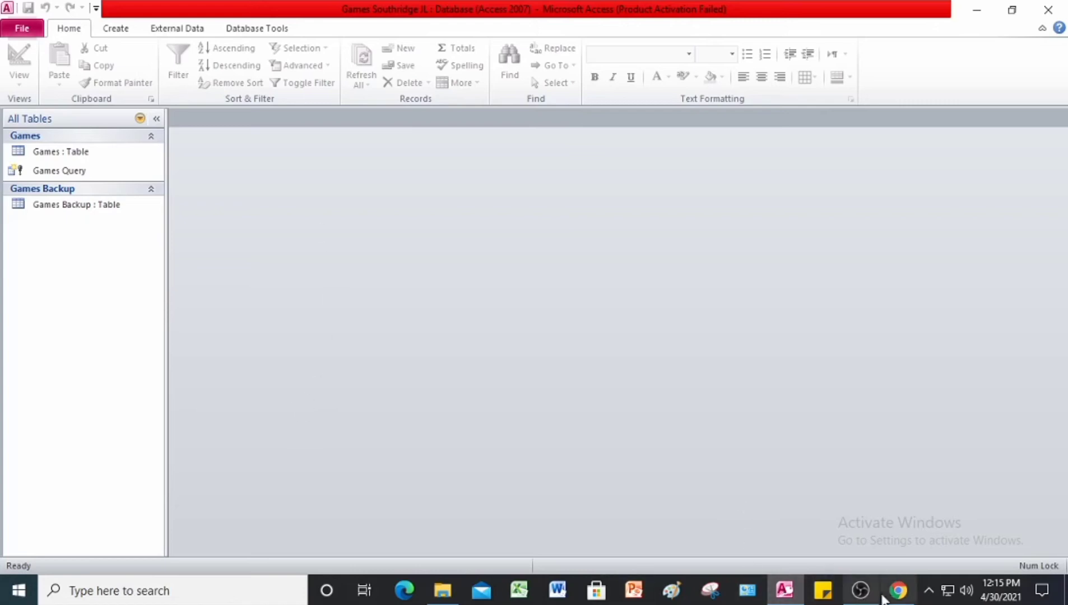
Step: Switch to Chrome to read the Project 12-5 crosstab query instructions in the #Project 12 PDF, and return to Access
{"action": "left_click", "coordinate": [898, 590]}
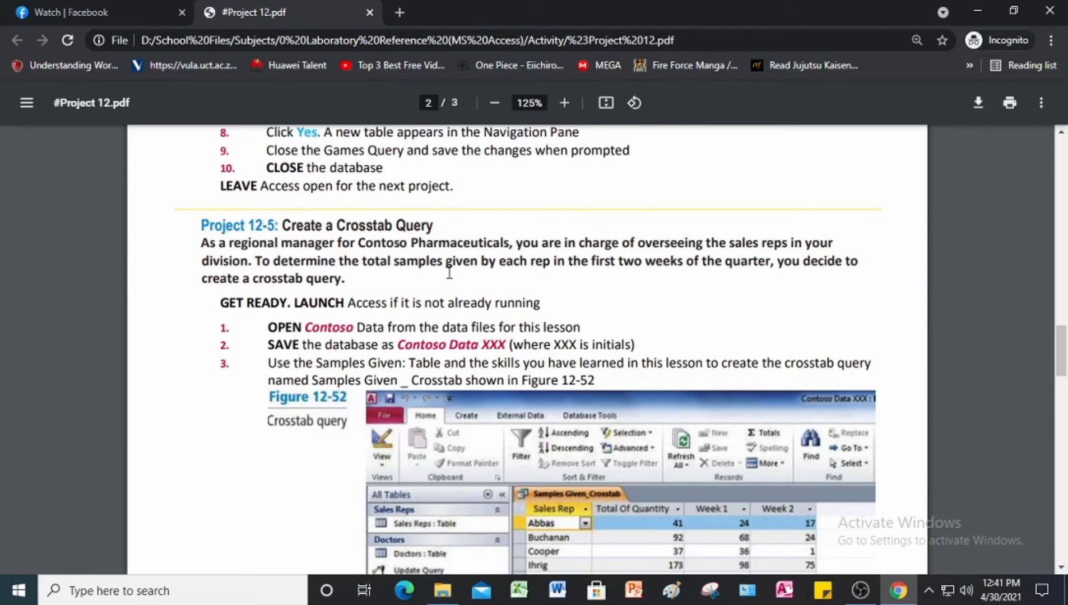
{"action": "scroll", "coordinate": [460, 313], "scroll_direction": "down", "scroll_amount": 1}
{"action": "scroll", "coordinate": [460, 312], "scroll_direction": "down", "scroll_amount": 1}
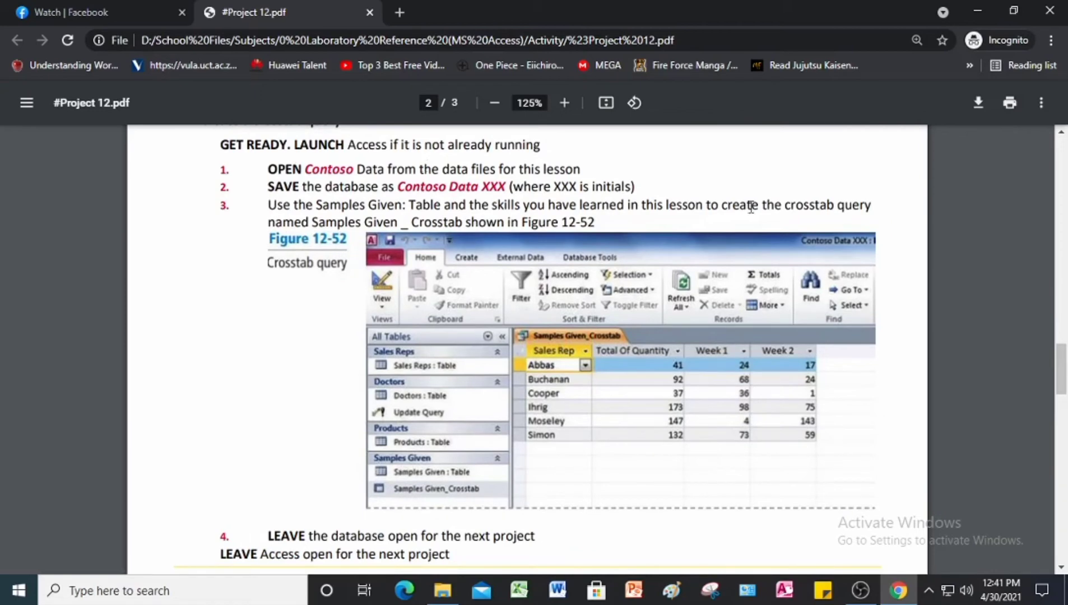
{"action": "left_click", "coordinate": [792, 599]}
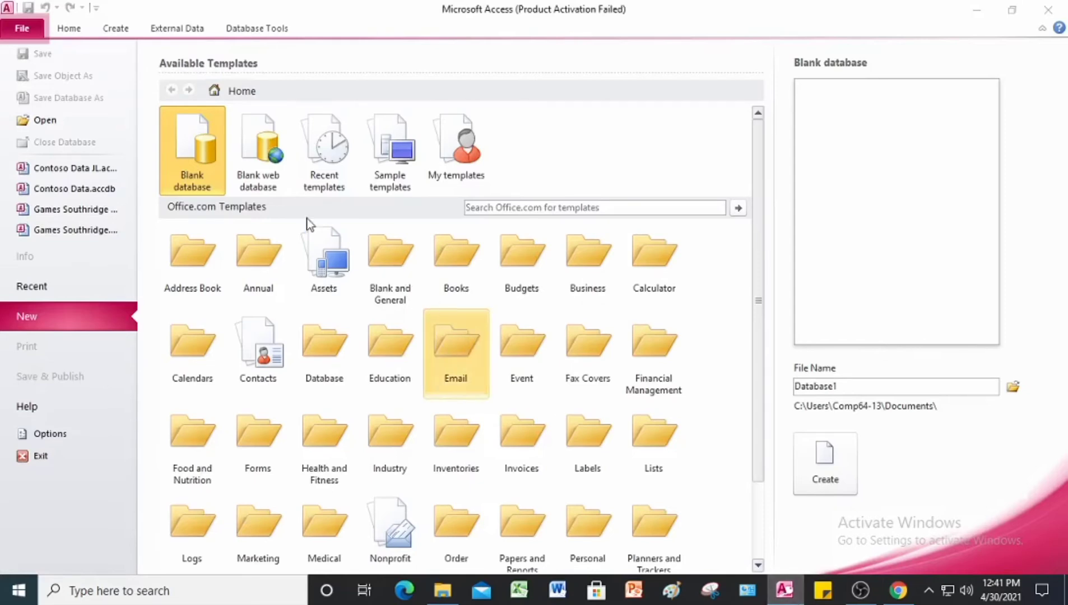
{"action": "left_click", "coordinate": [716, 125]}
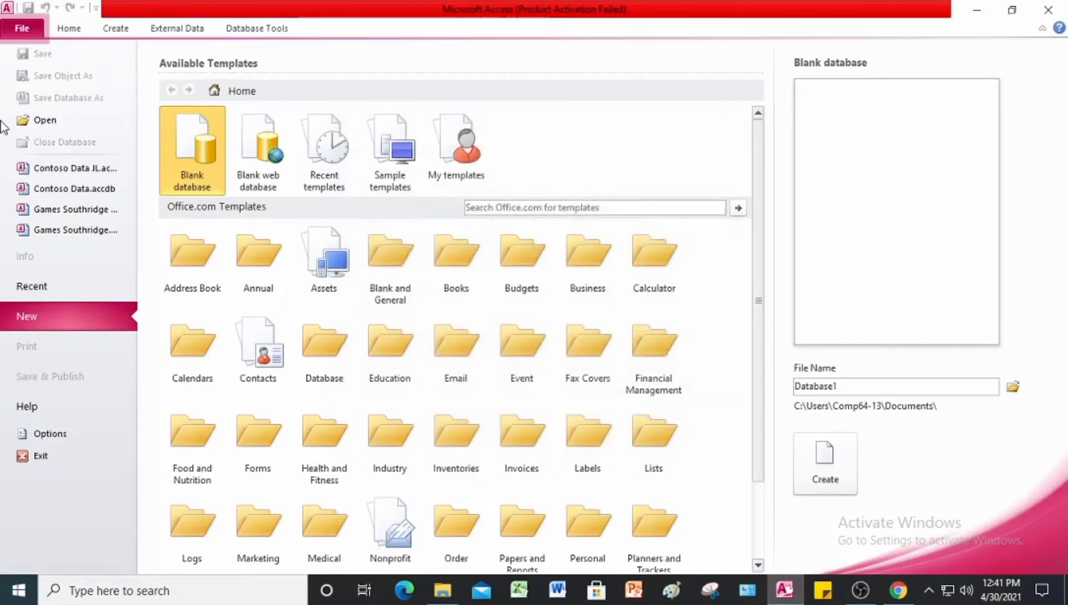
Step: Open the Contoso Data database from the Lesson 12 Advance Queries folder
{"action": "left_click", "coordinate": [28, 120]}
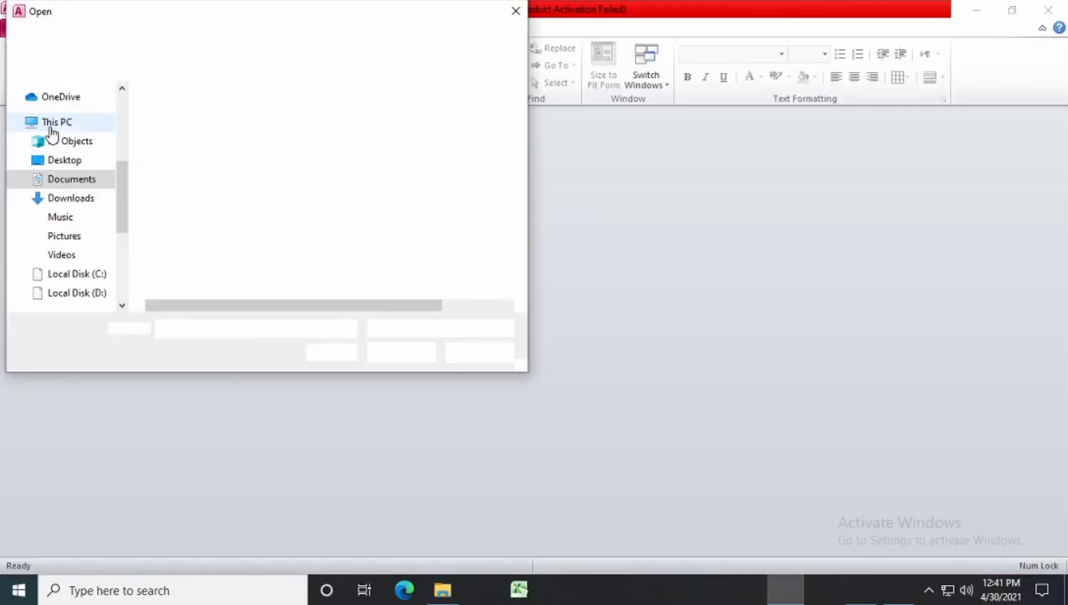
{"action": "left_click", "coordinate": [84, 148]}
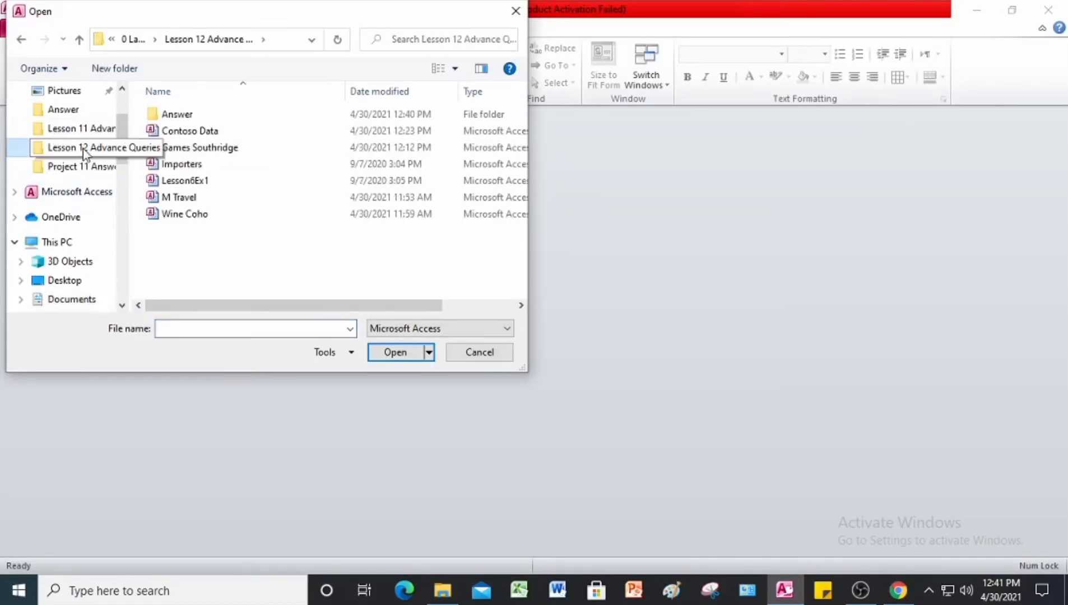
{"action": "left_click", "coordinate": [279, 134]}
{"action": "left_click", "coordinate": [386, 352]}
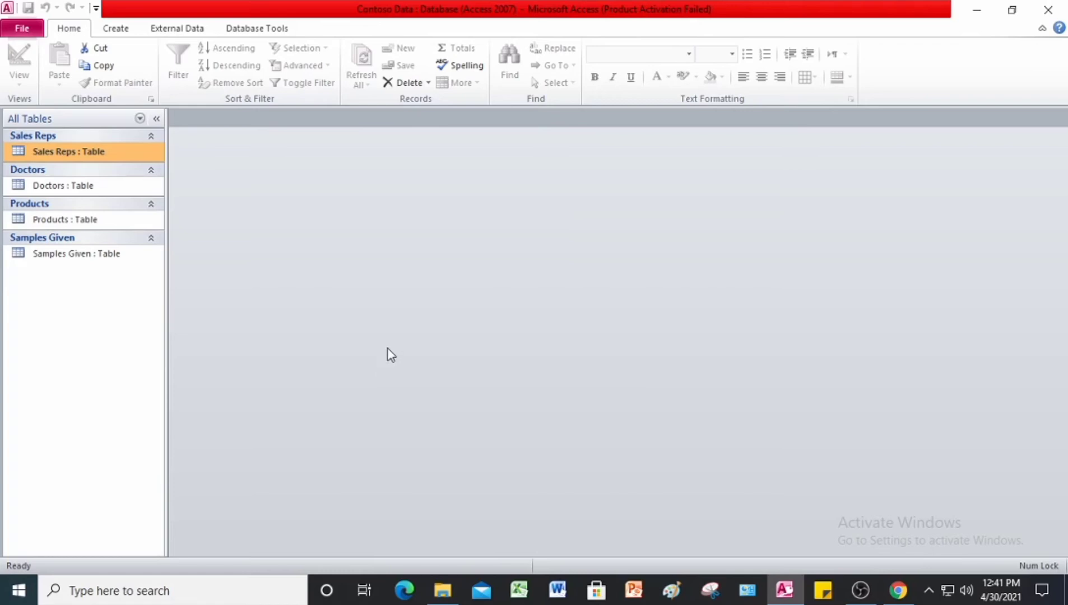
Step: Save the database as Contoso Data JL in the Answer folder and enable its content
{"action": "left_click", "coordinate": [22, 31]}
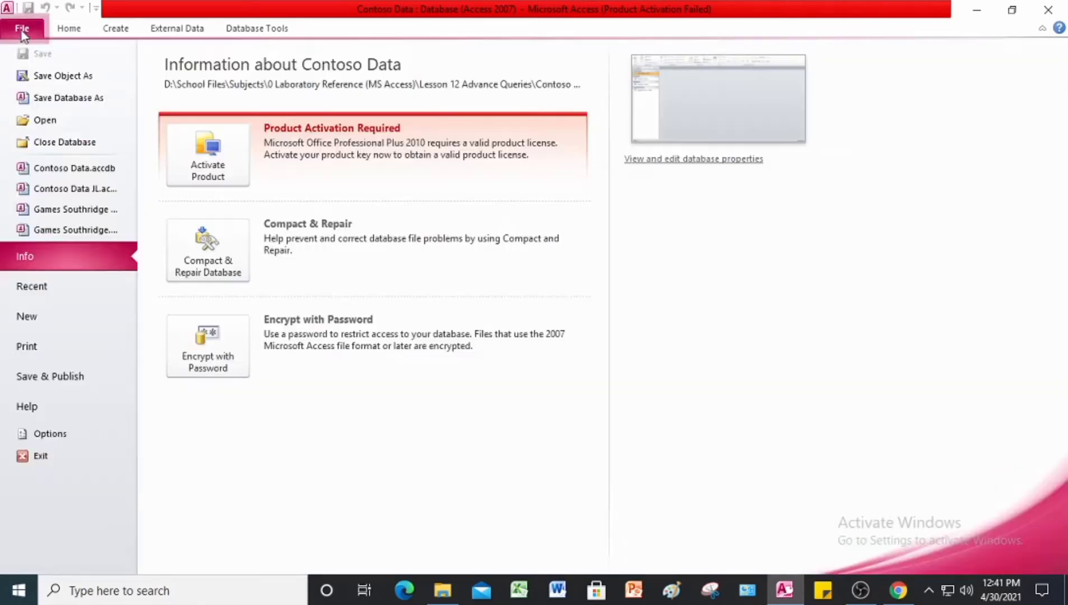
{"action": "left_click", "coordinate": [80, 98]}
{"action": "left_click", "coordinate": [196, 296]}
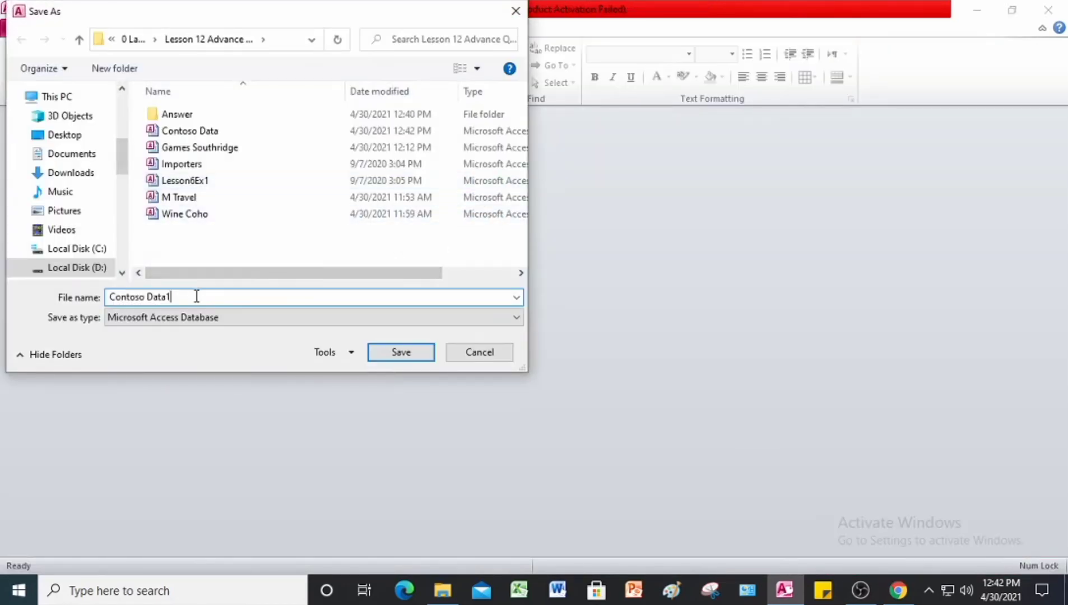
{"action": "key", "text": "BackSpace"}
{"action": "type", "text": "JL"}
{"action": "double_click", "coordinate": [224, 119]}
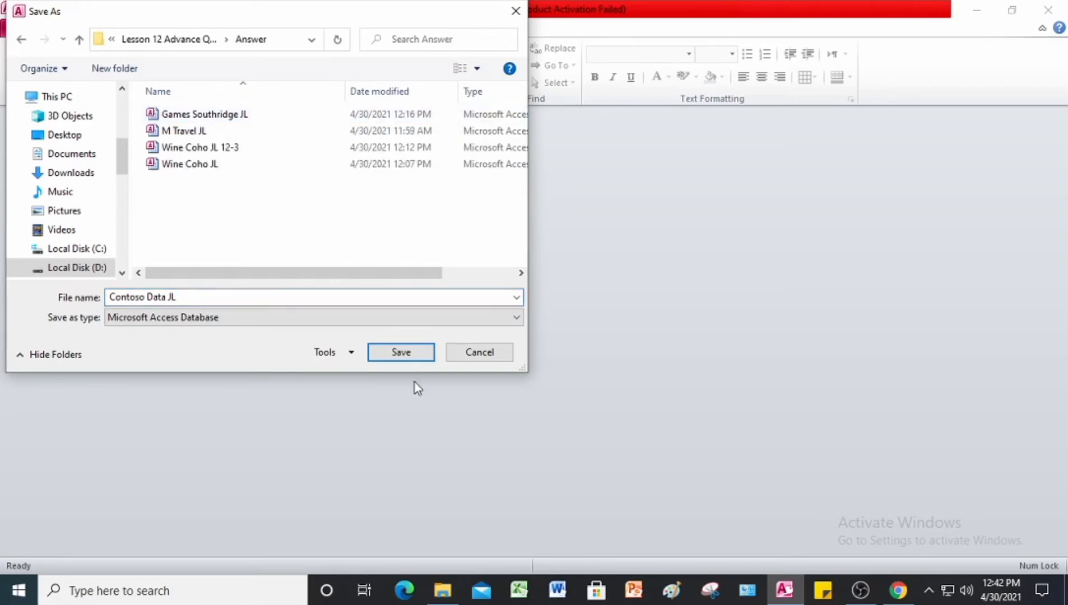
{"action": "left_click", "coordinate": [405, 352]}
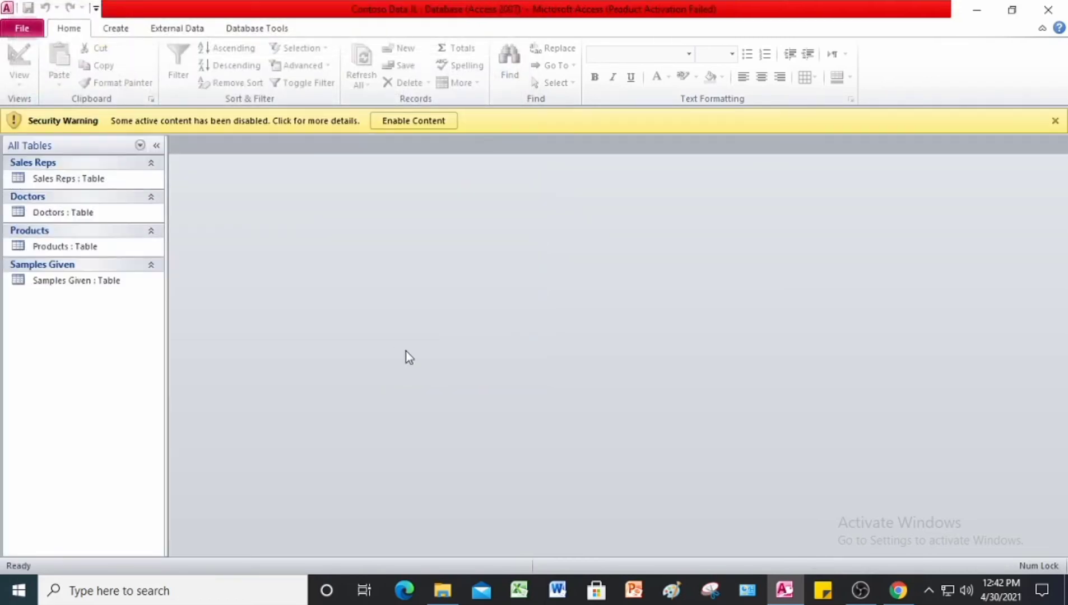
{"action": "left_click", "coordinate": [422, 120]}
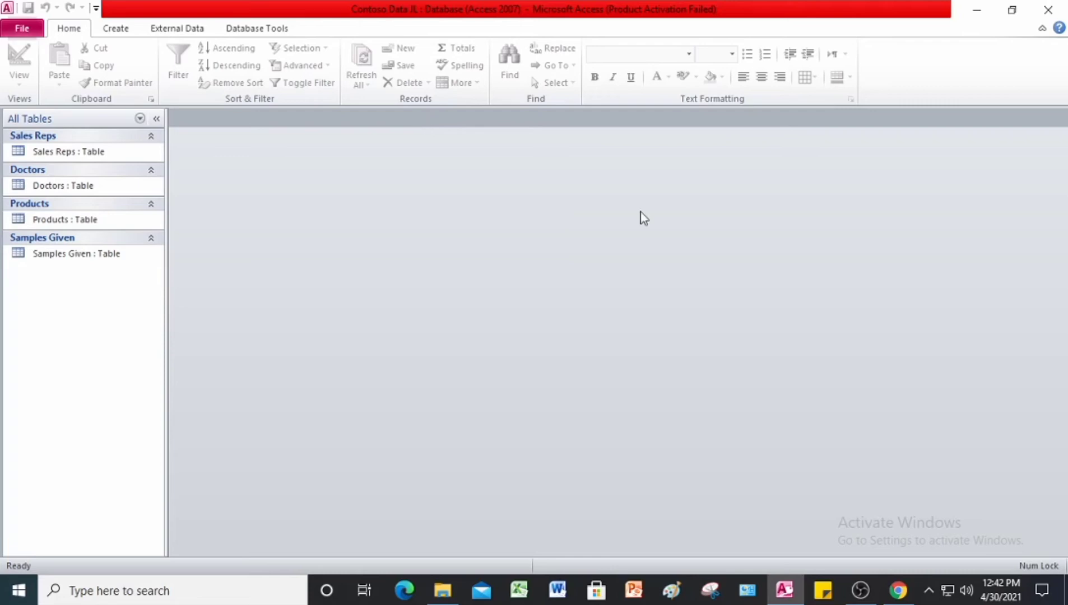
Step: Switch to Chrome to review Figure 12-52 of the Project 12-5 crosstab query, and return to Access
{"action": "mouse_move", "coordinate": [784, 589]}
{"action": "left_click", "coordinate": [898, 589]}
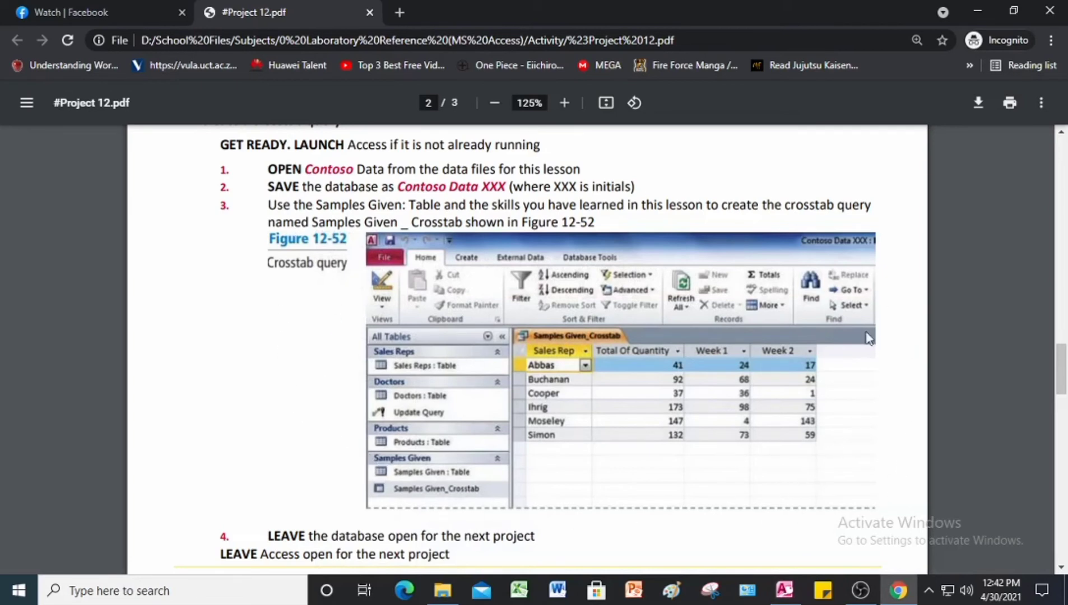
{"action": "left_click", "coordinate": [783, 597]}
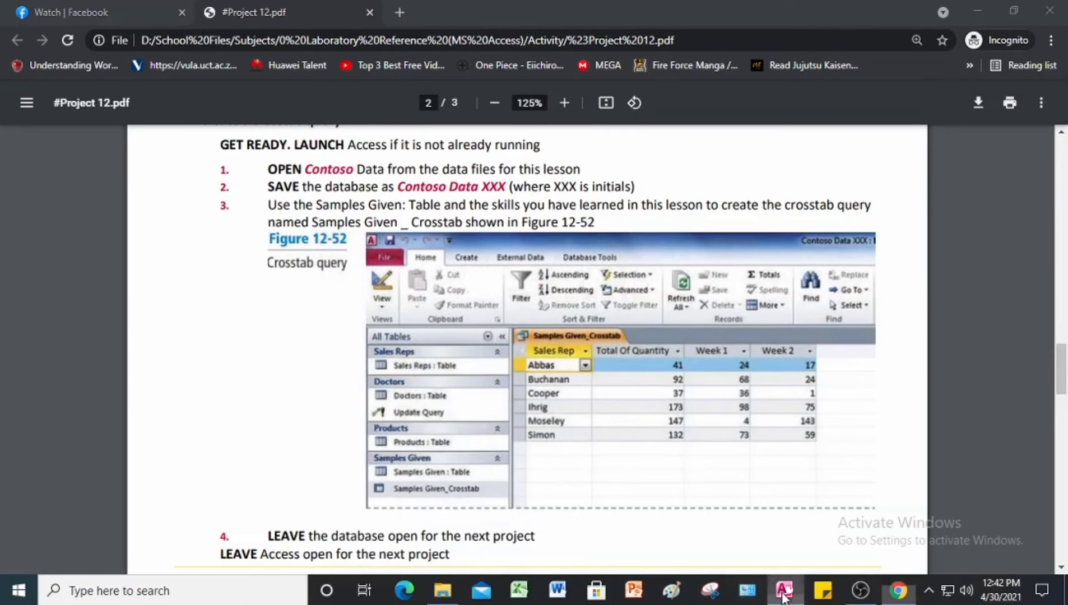
Step: Start a Simple Query Wizard query on the Samples Given table and add the Sales Rep, Quantity and Week Name fields
{"action": "left_click", "coordinate": [116, 30]}
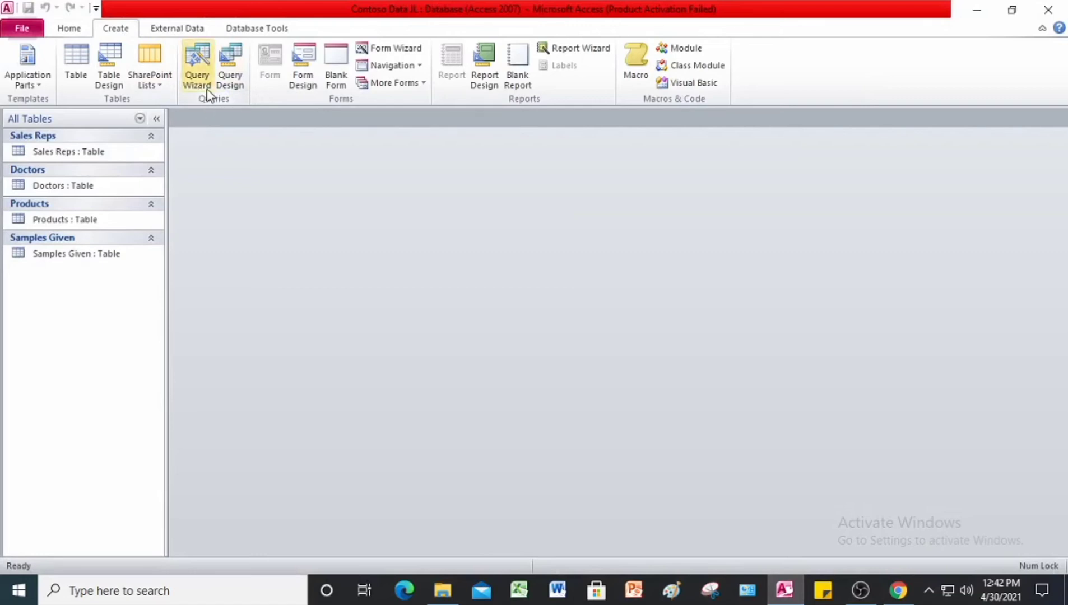
{"action": "left_click", "coordinate": [197, 78]}
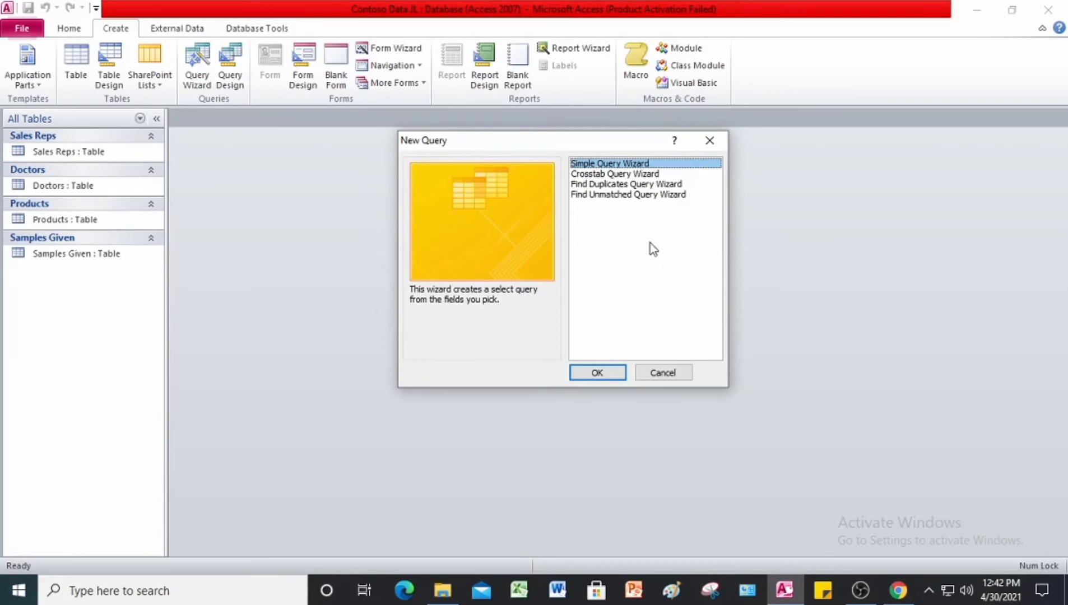
{"action": "left_click", "coordinate": [605, 375]}
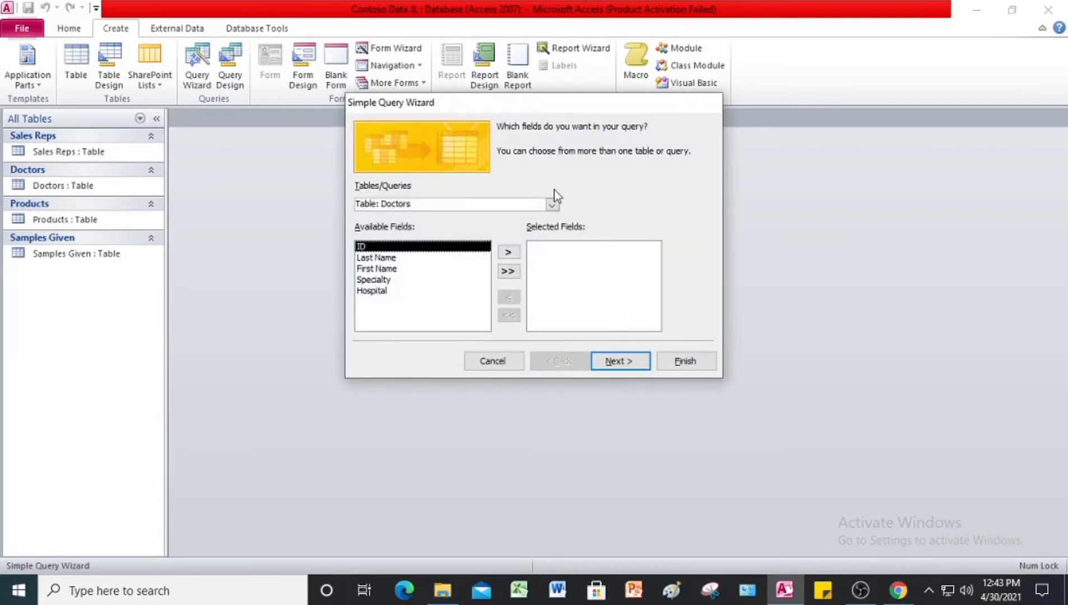
{"action": "left_click", "coordinate": [552, 205]}
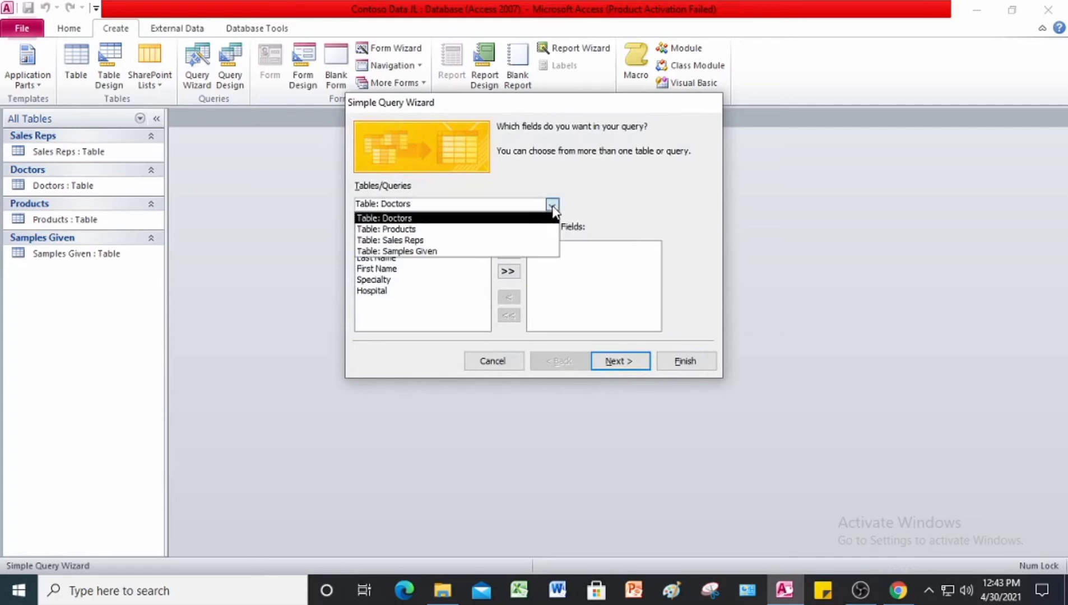
{"action": "left_click", "coordinate": [425, 254]}
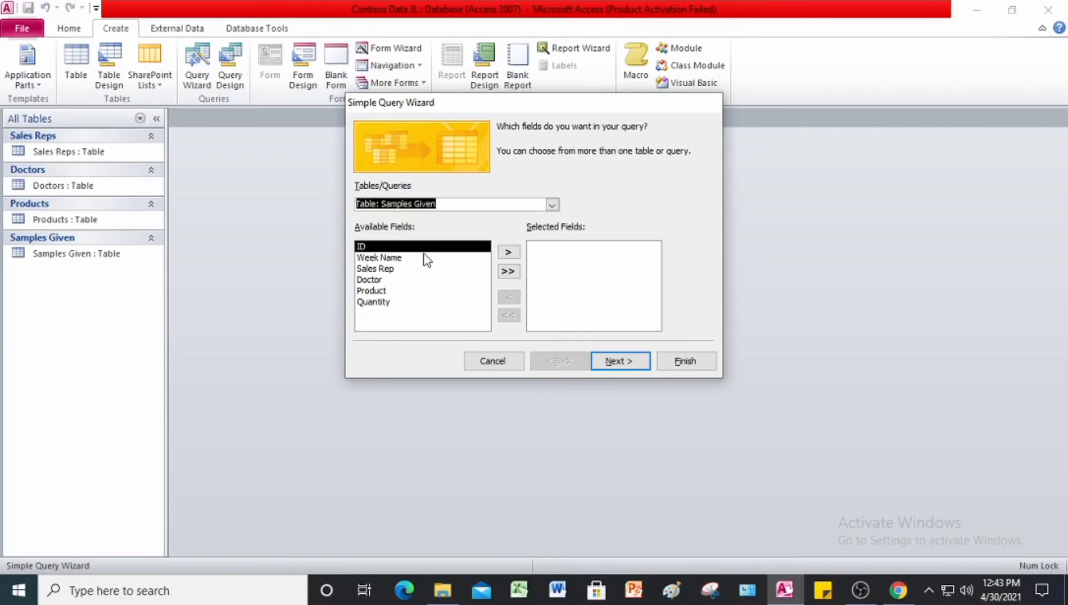
{"action": "left_click", "coordinate": [386, 269]}
{"action": "left_click", "coordinate": [508, 252]}
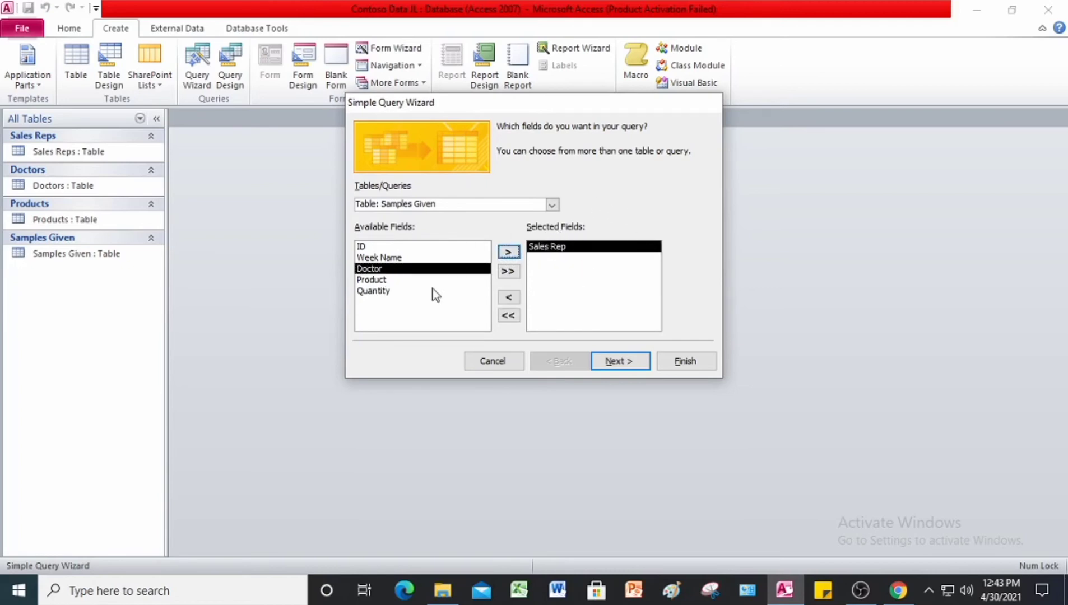
{"action": "left_click", "coordinate": [405, 291]}
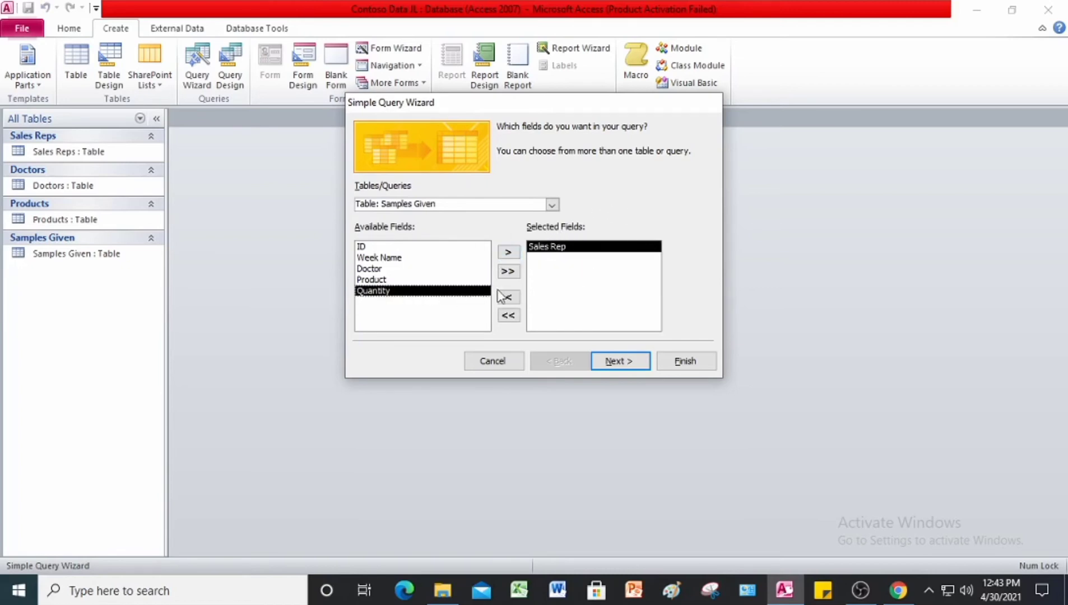
{"action": "left_click", "coordinate": [508, 252]}
{"action": "left_click", "coordinate": [372, 259]}
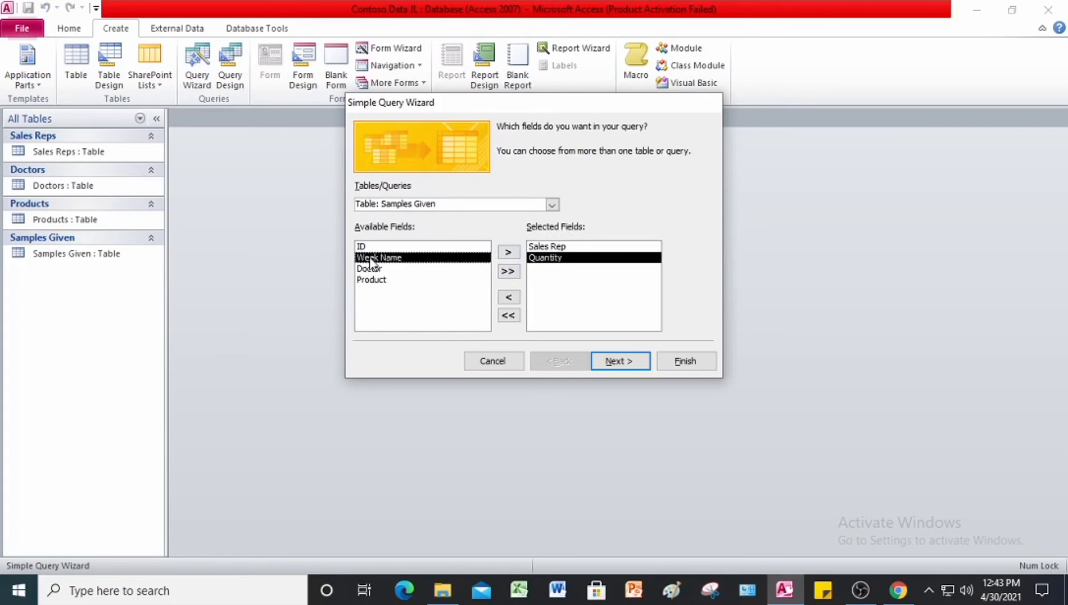
{"action": "left_click", "coordinate": [508, 252]}
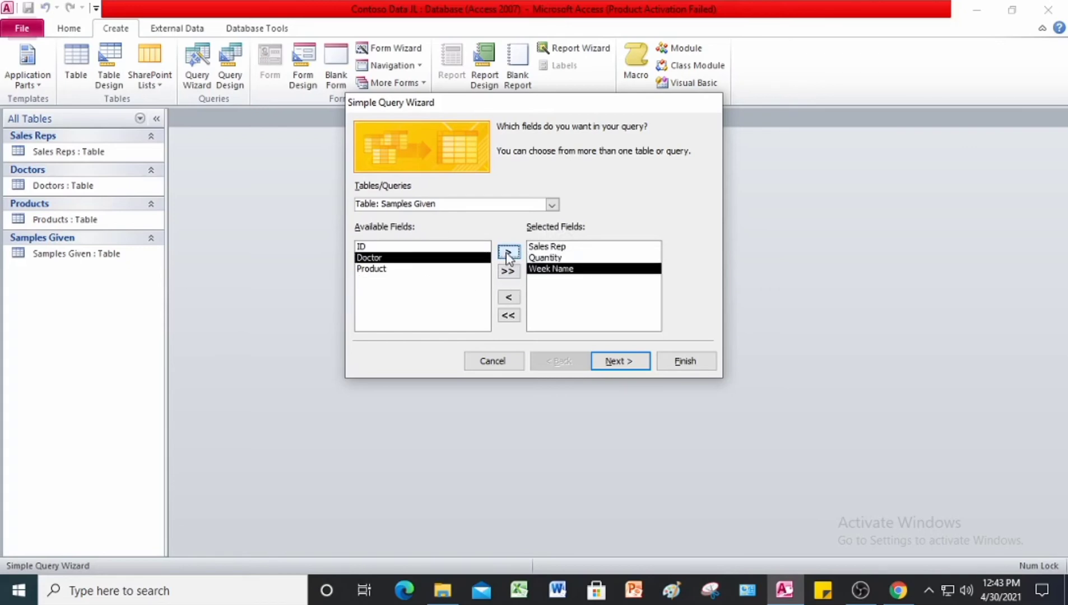
Step: Finish the query as a detail query titled Samples Given Query and open it to view its information
{"action": "left_click", "coordinate": [630, 363]}
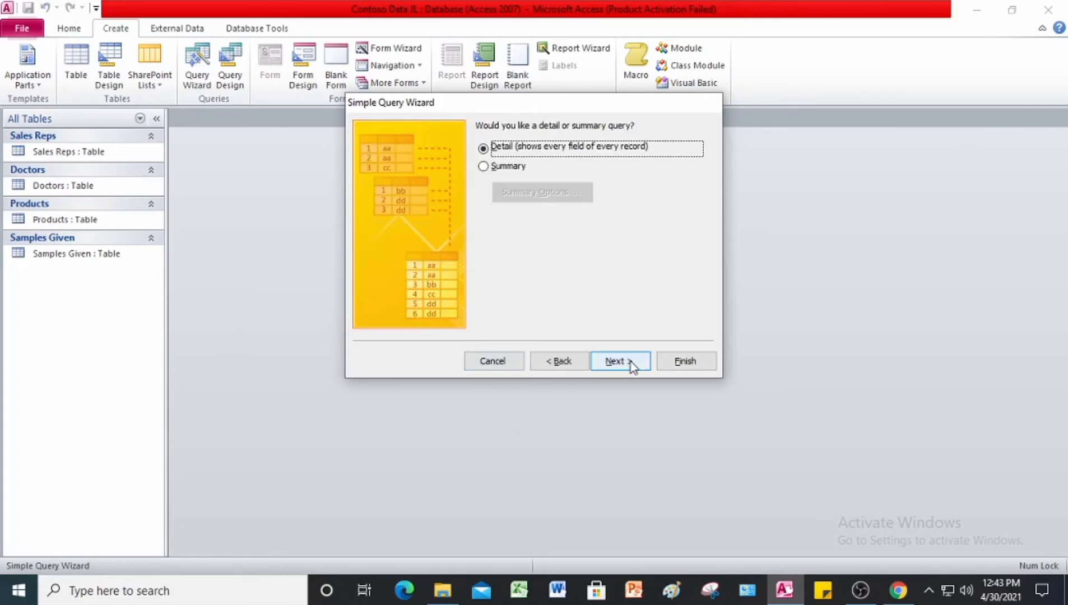
{"action": "left_click", "coordinate": [631, 364]}
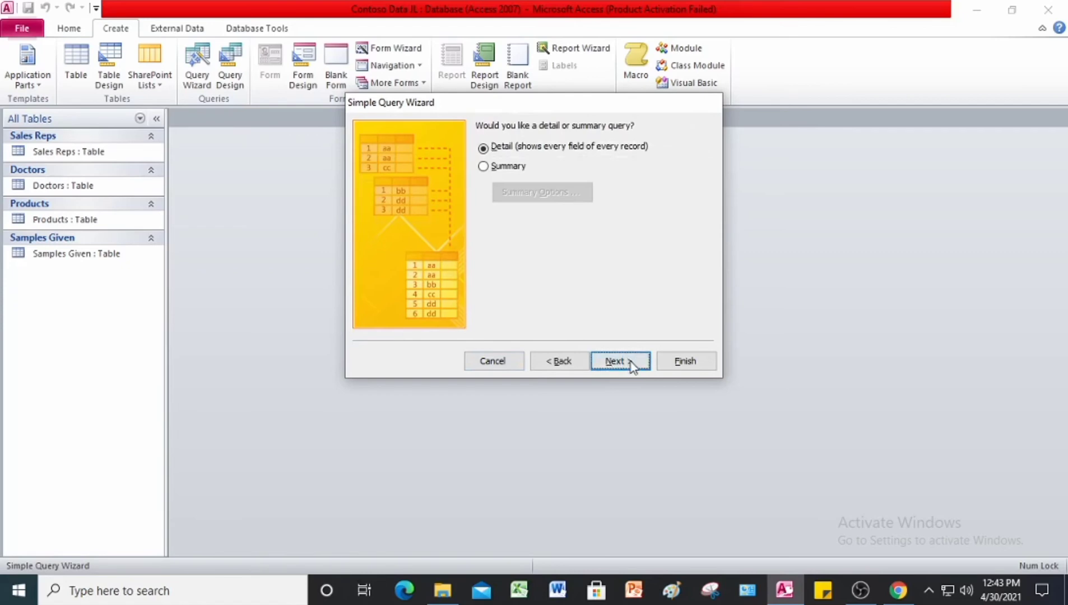
{"action": "left_click", "coordinate": [699, 367]}
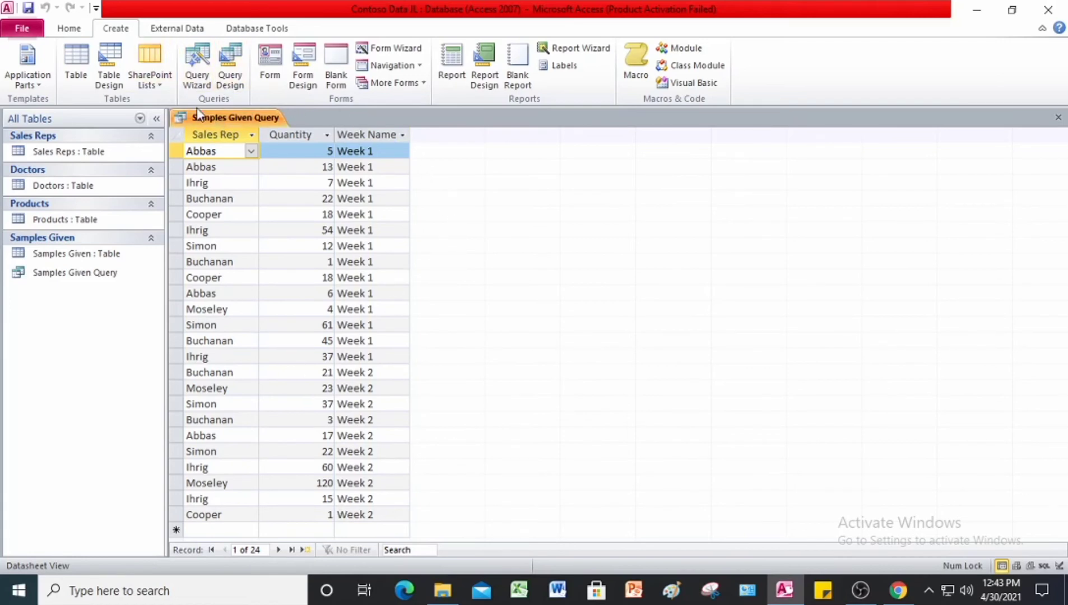
Step: Start a Crosstab Query Wizard query that uses Samples Given Query as its source
{"action": "left_click", "coordinate": [204, 80]}
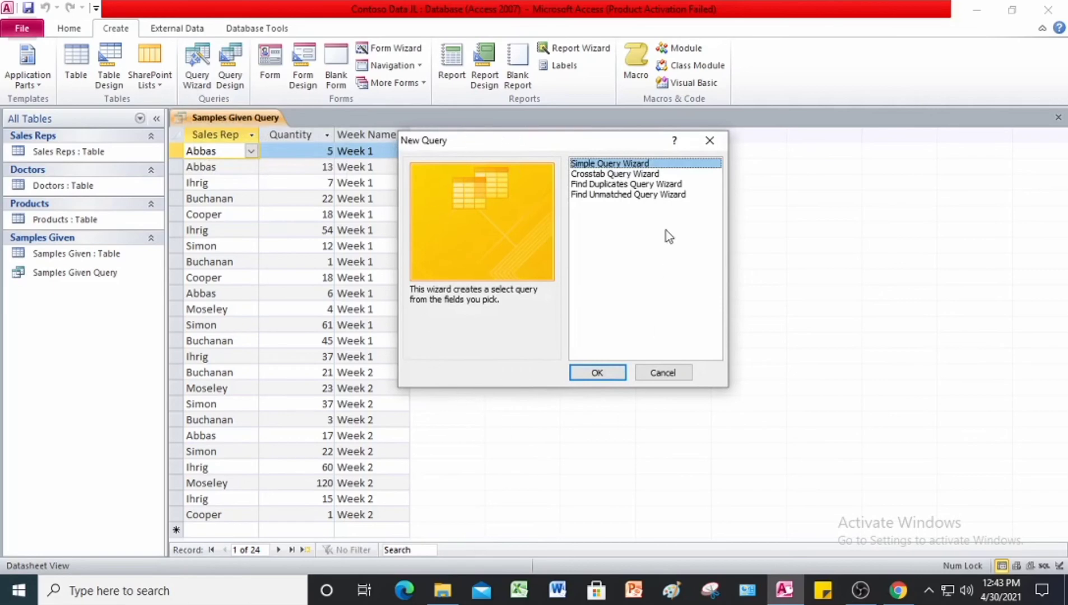
{"action": "left_click", "coordinate": [598, 175]}
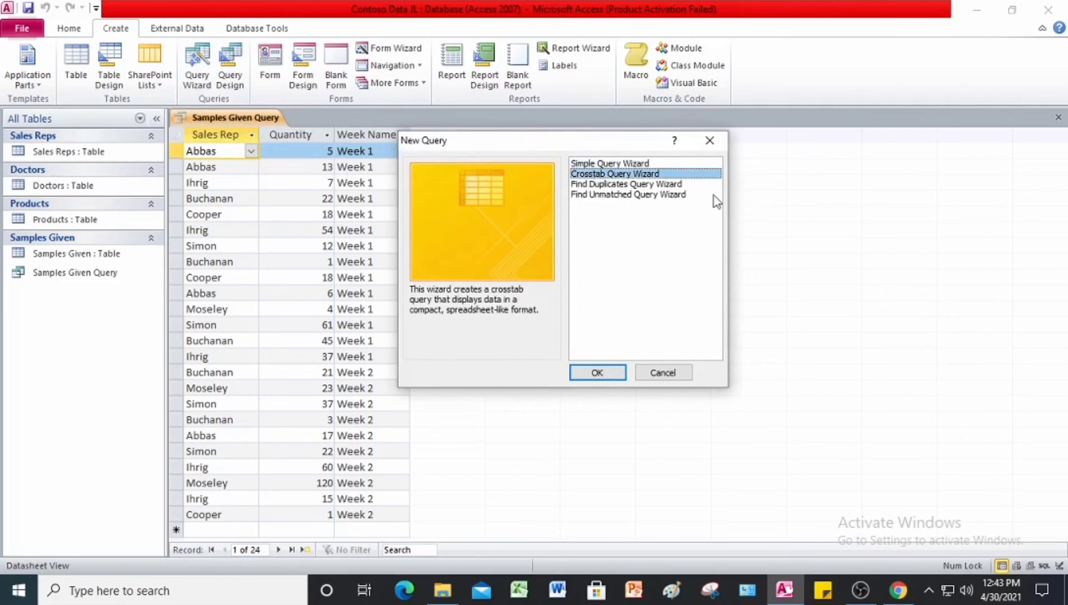
{"action": "left_click", "coordinate": [604, 372]}
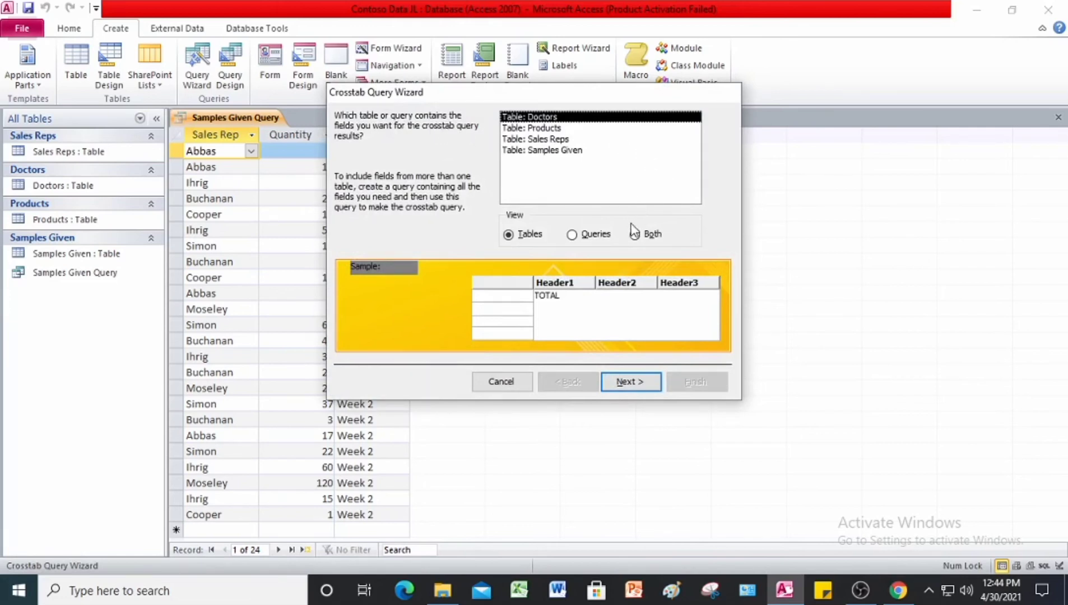
{"action": "left_click", "coordinate": [596, 235]}
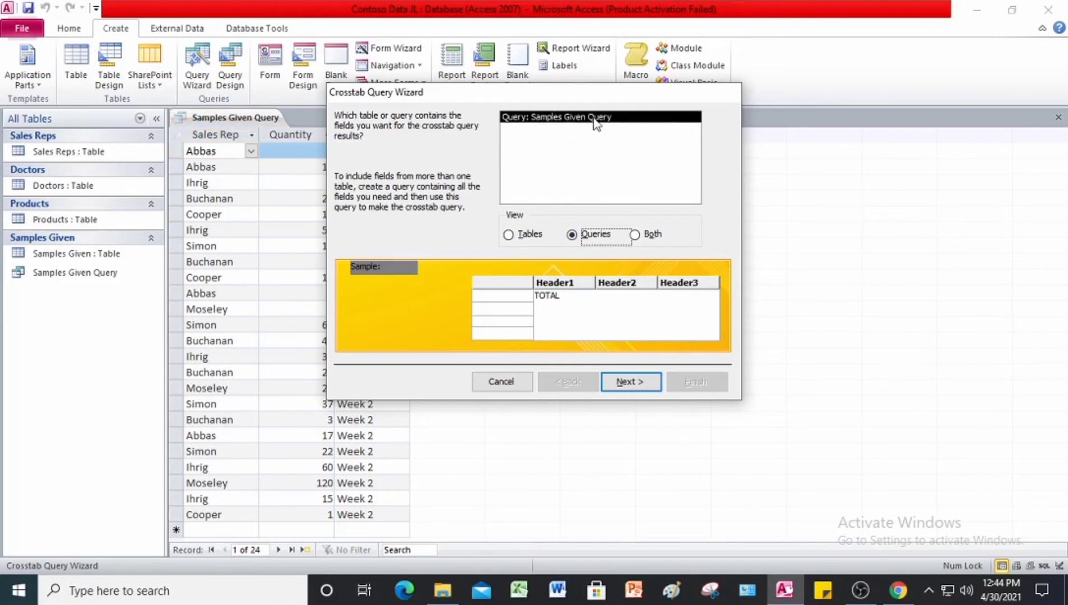
{"action": "left_click", "coordinate": [633, 385]}
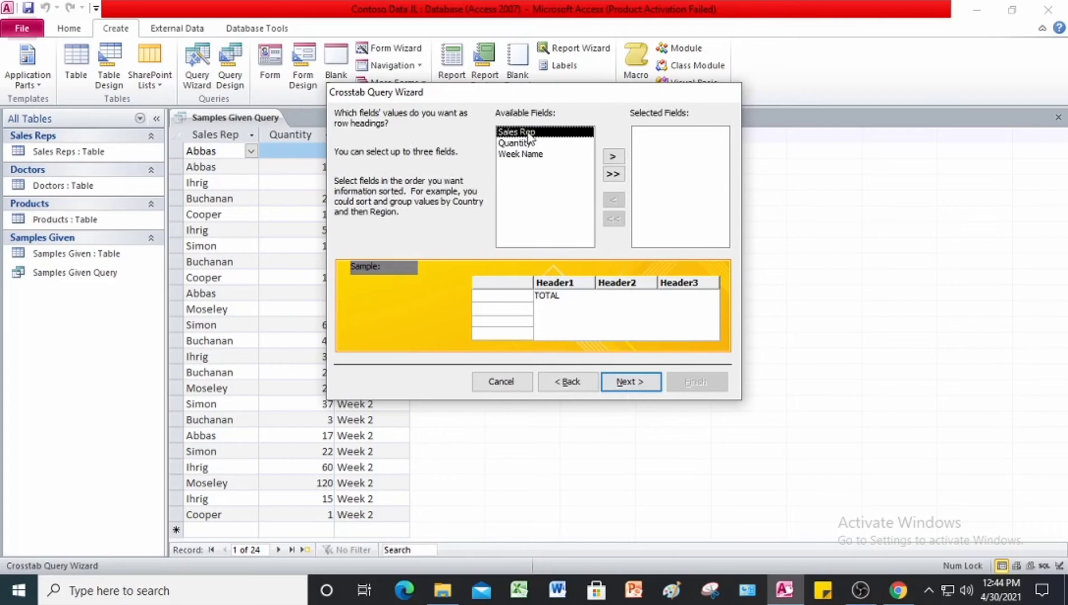
Step: Use Sales Rep as row headings and Week Name as column headings, and calculate the Sum of Quantity with row sums included
{"action": "left_click", "coordinate": [619, 158]}
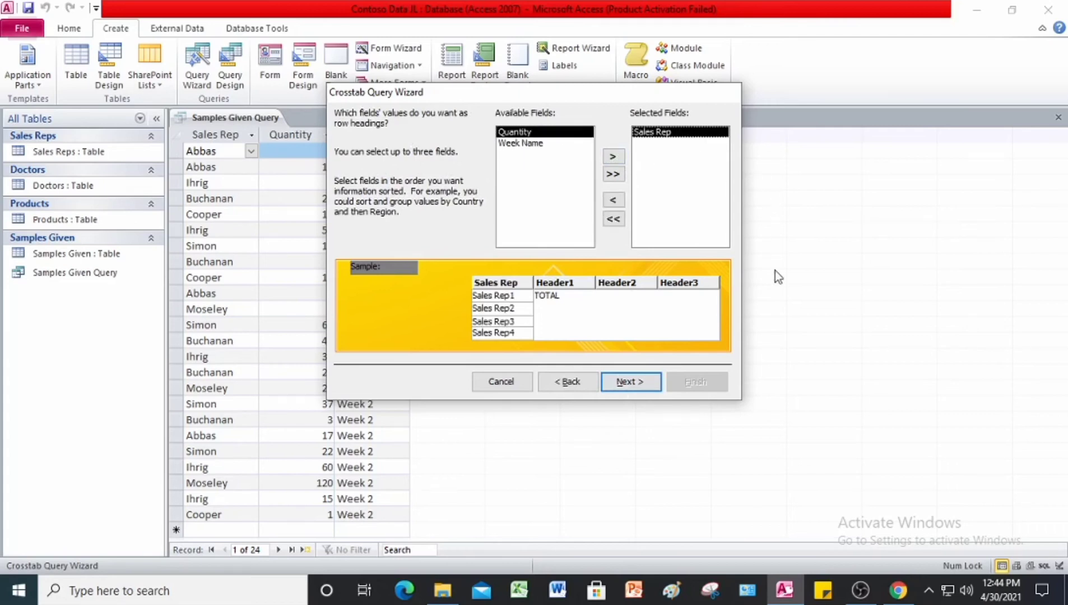
{"action": "left_click", "coordinate": [648, 384]}
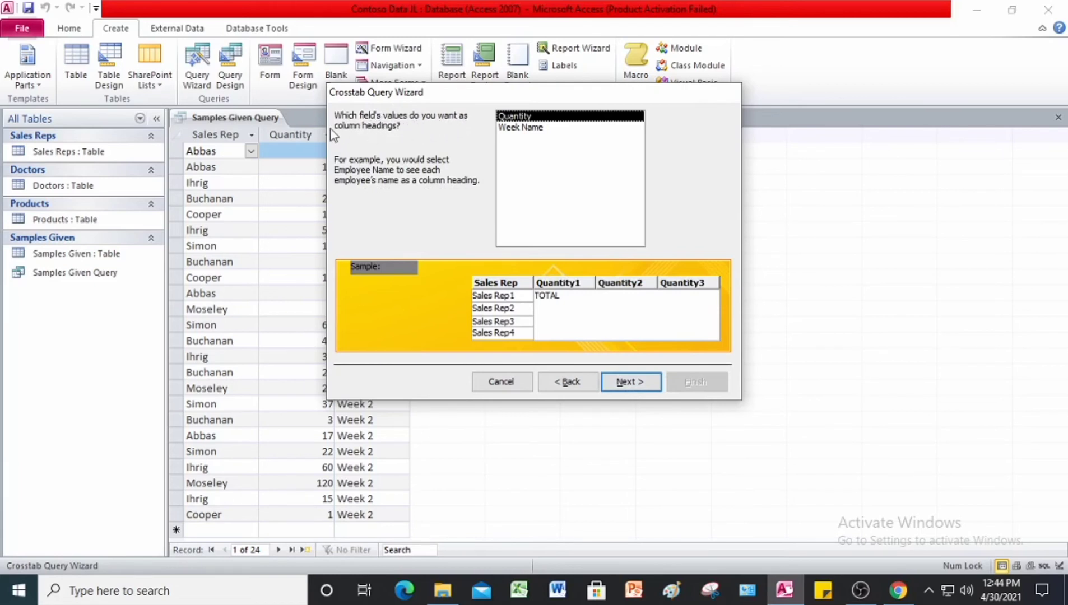
{"action": "left_click", "coordinate": [532, 127]}
{"action": "left_click", "coordinate": [647, 381]}
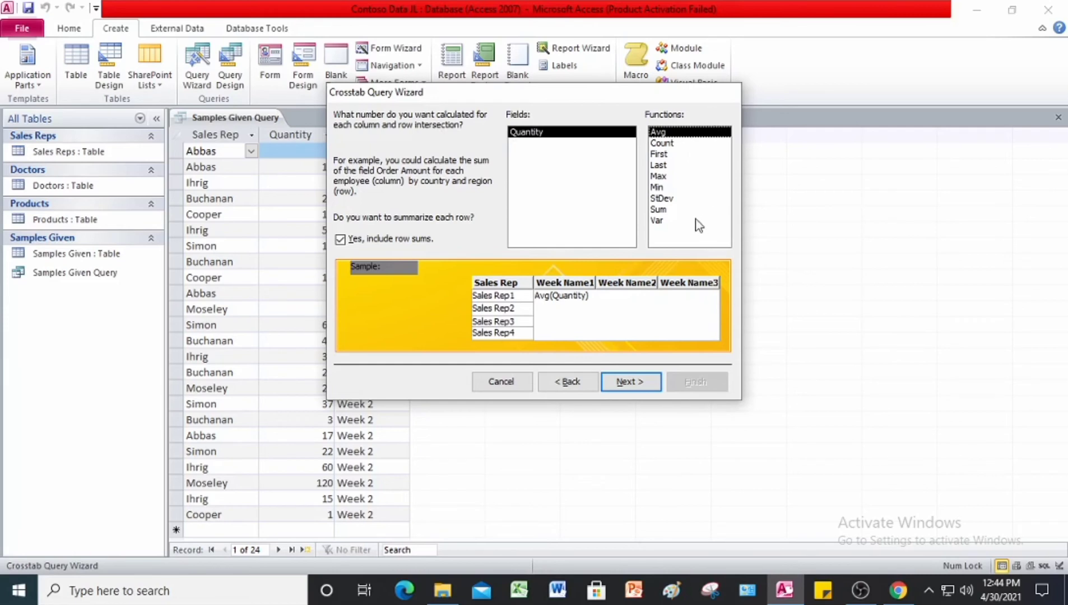
{"action": "left_click", "coordinate": [658, 210]}
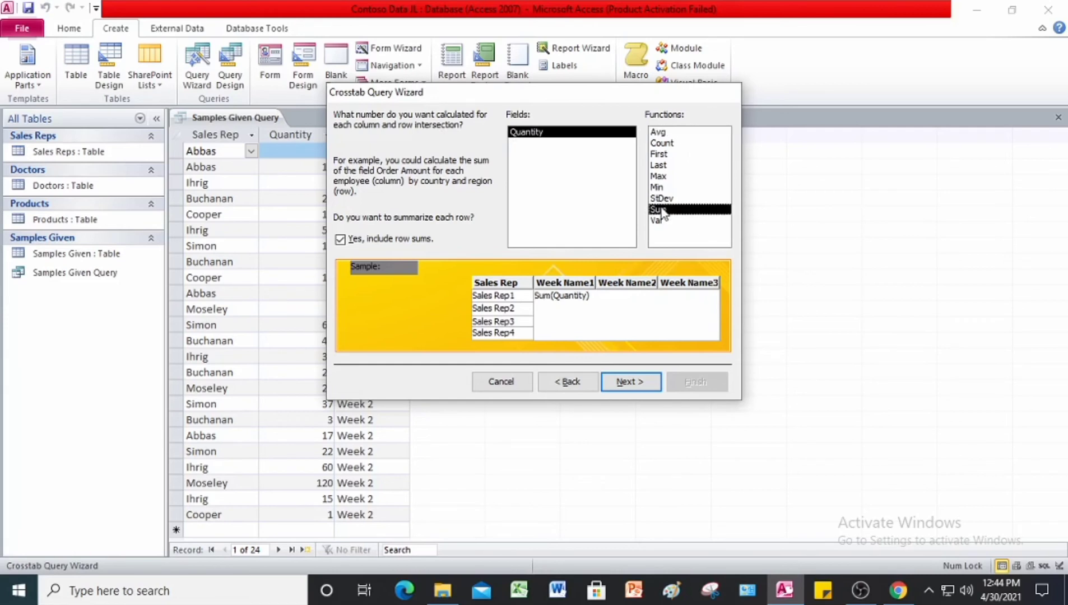
{"action": "left_click", "coordinate": [650, 380]}
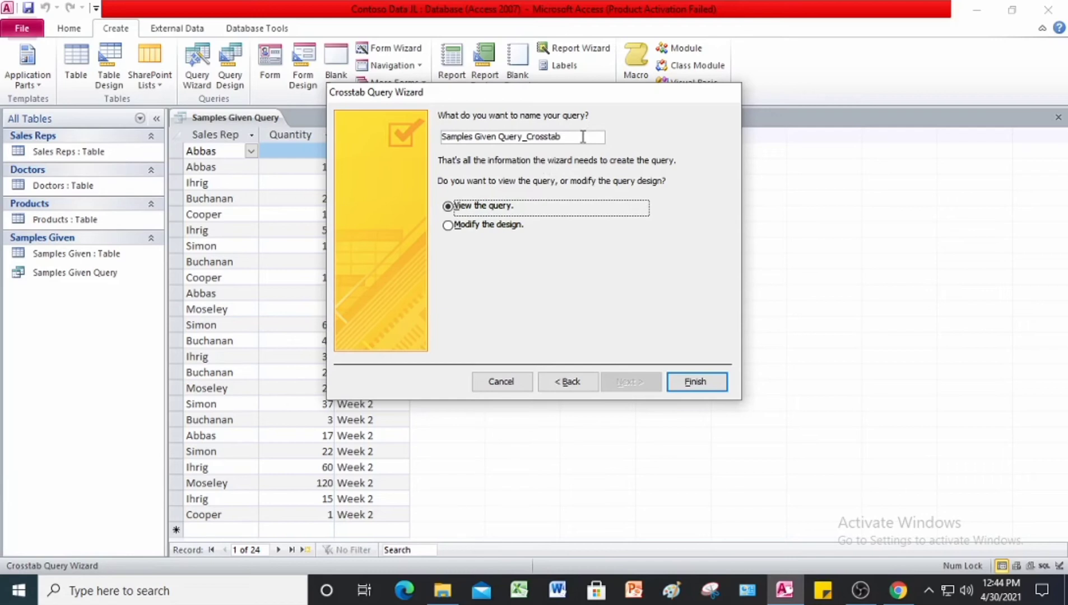
Step: Name the crosstab query Samples Given_Crosstab and finish the wizard to view it
{"action": "left_click", "coordinate": [522, 136]}
{"action": "key", "text": "BackSpace"}
{"action": "key", "text": "BackSpace"}
{"action": "key", "text": "BackSpace"}
{"action": "key", "text": "BackSpace"}
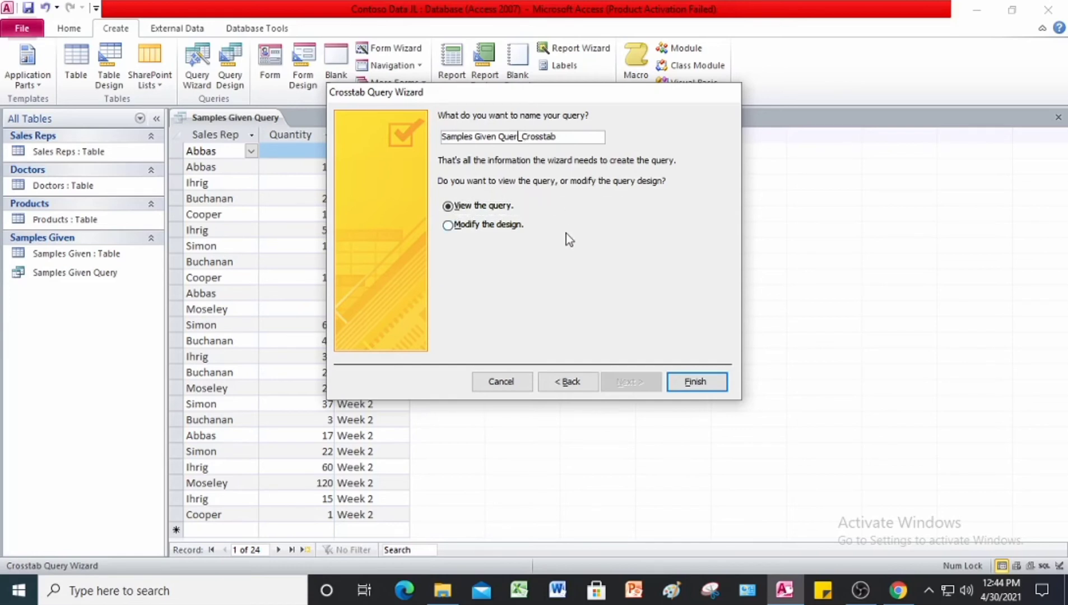
{"action": "key", "text": "BackSpace"}
{"action": "key", "text": "BackSpace"}
{"action": "left_click", "coordinate": [719, 378]}
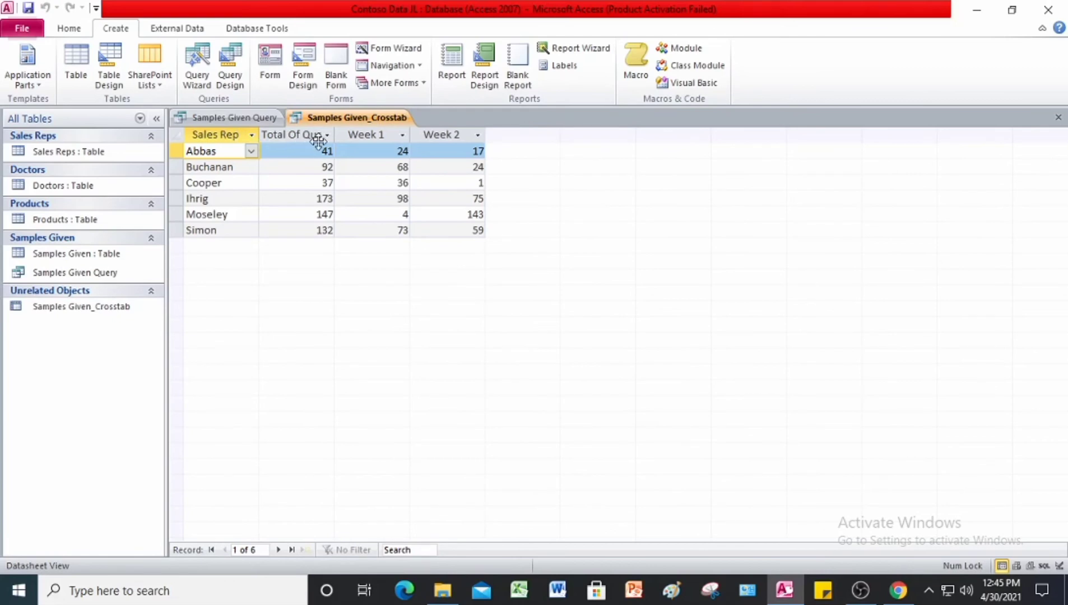
Step: Widen the Total Of Quantity column to fit its heading, check it against Figure 12-52 in Chrome, and save the crosstab query in Access
{"action": "left_click_drag", "start_coordinate": [334, 135], "coordinate": [367, 137]}
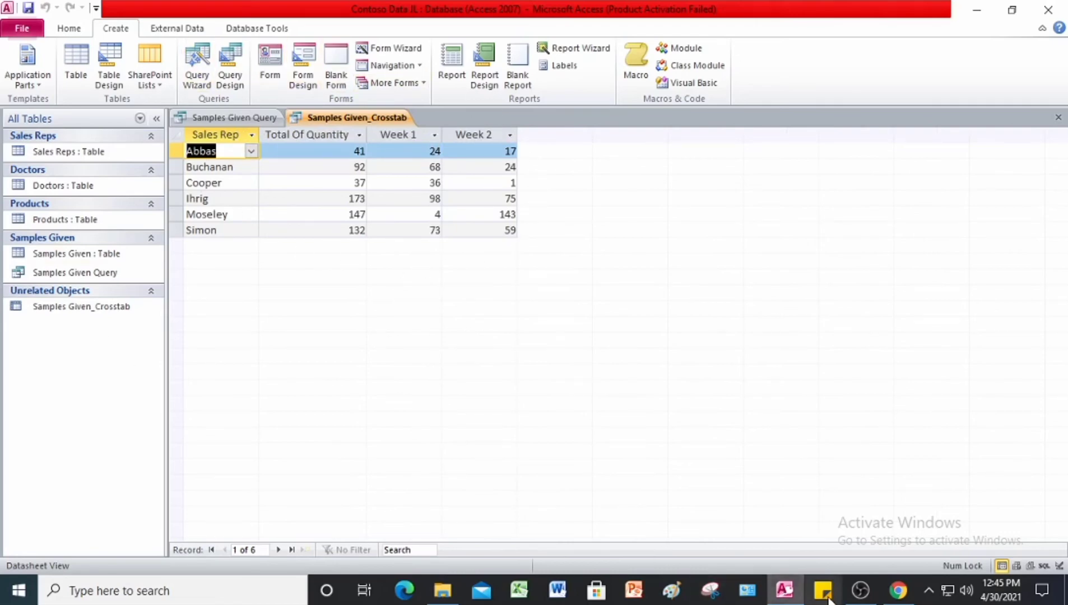
{"action": "left_click", "coordinate": [784, 591]}
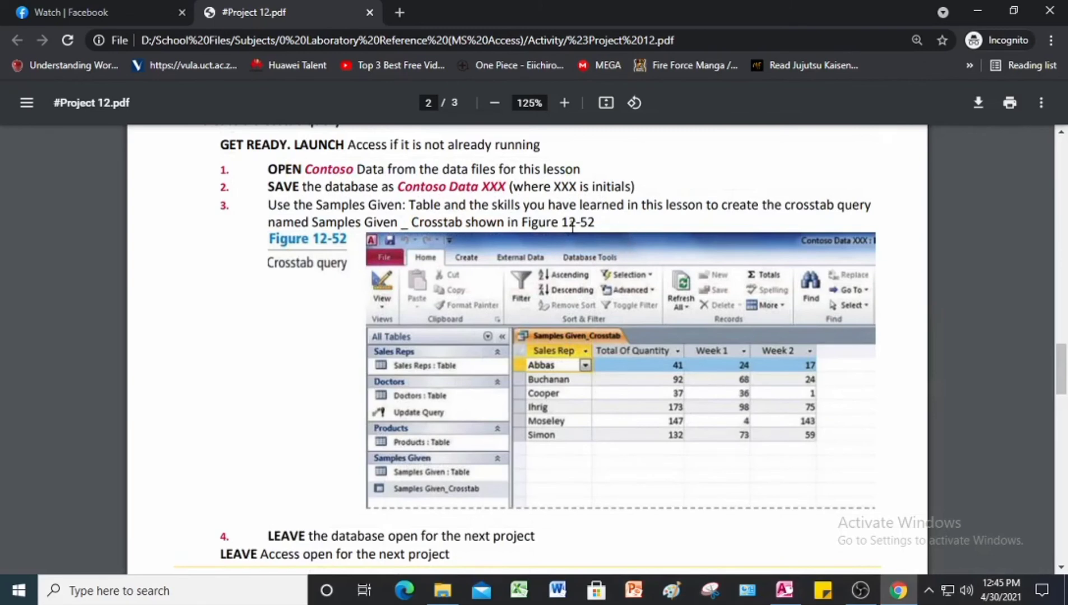
{"action": "left_click", "coordinate": [784, 598]}
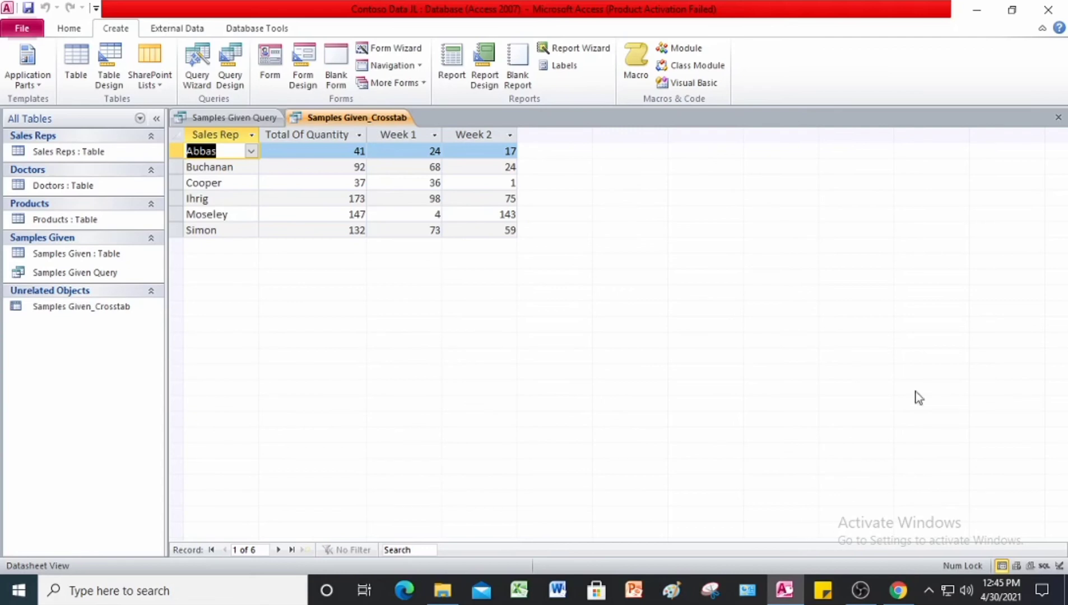
{"action": "right_click", "coordinate": [334, 115]}
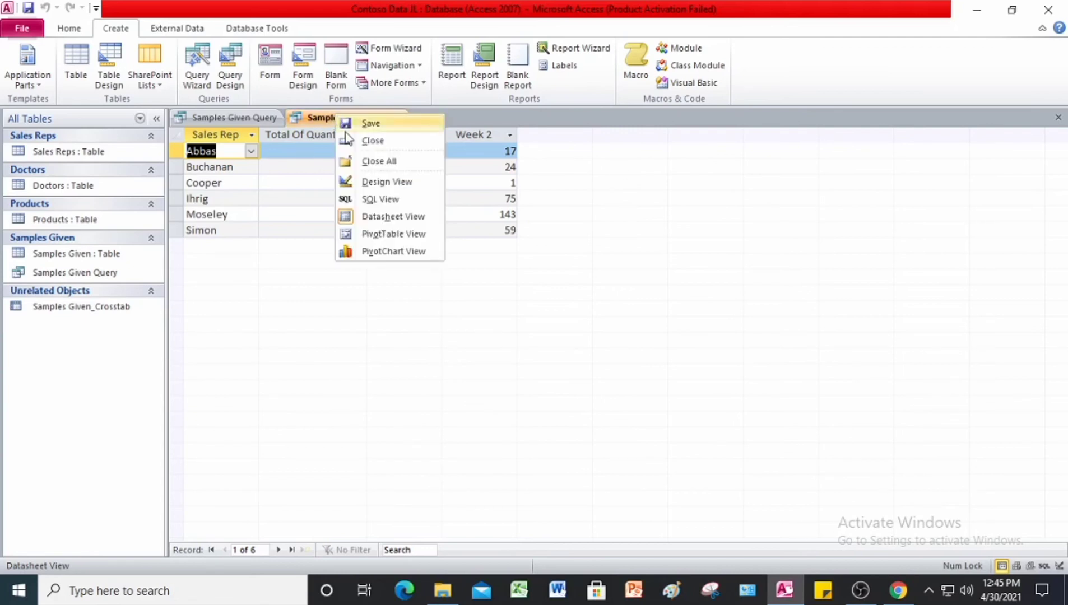
{"action": "left_click", "coordinate": [363, 123]}
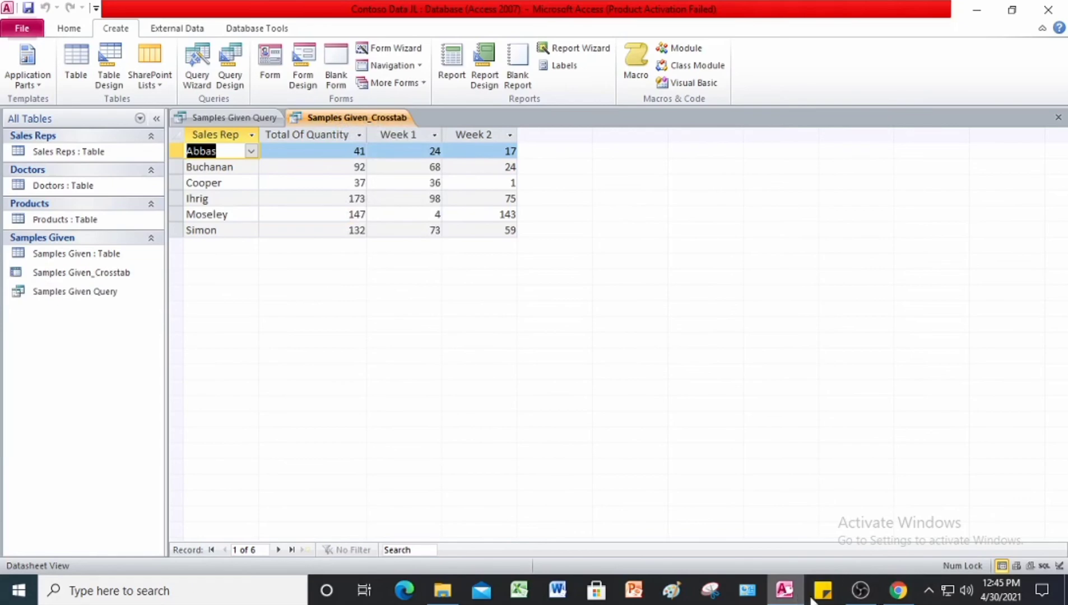
Step: Switch to Chrome to read the Project 12-6 update query instructions in the #Project 12 PDF, and return to Access
{"action": "left_click", "coordinate": [898, 595]}
{"action": "scroll", "coordinate": [705, 439], "scroll_direction": "down", "scroll_amount": 7}
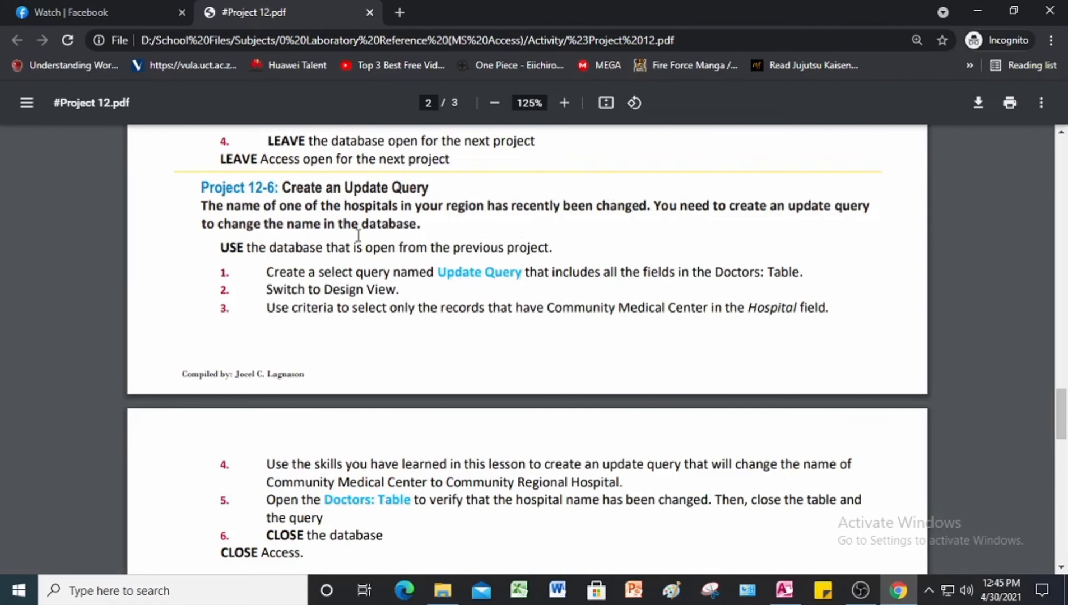
{"action": "scroll", "coordinate": [372, 232], "scroll_direction": "down", "scroll_amount": 2}
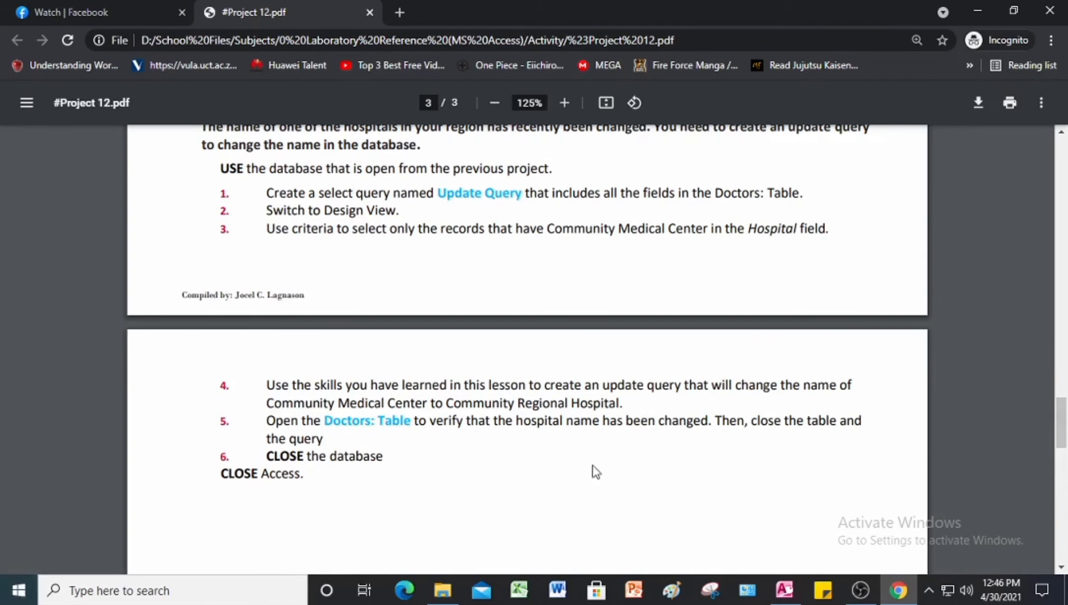
{"action": "left_click", "coordinate": [785, 591]}
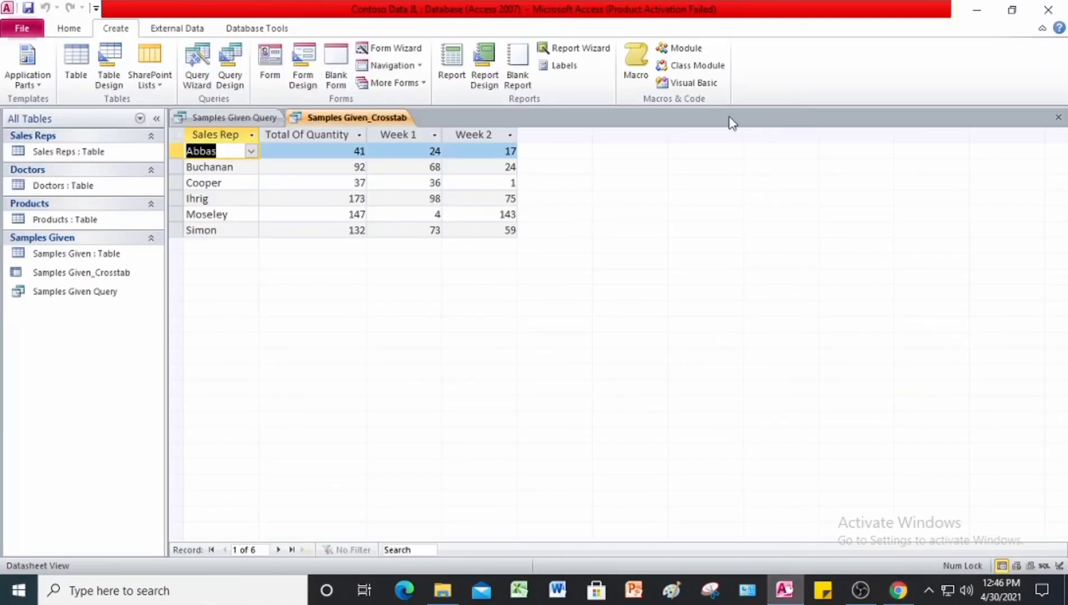
Step: Close all open queries, save a copy of the database as Contoso Data JL 12-6, and enable its content
{"action": "right_click", "coordinate": [358, 117]}
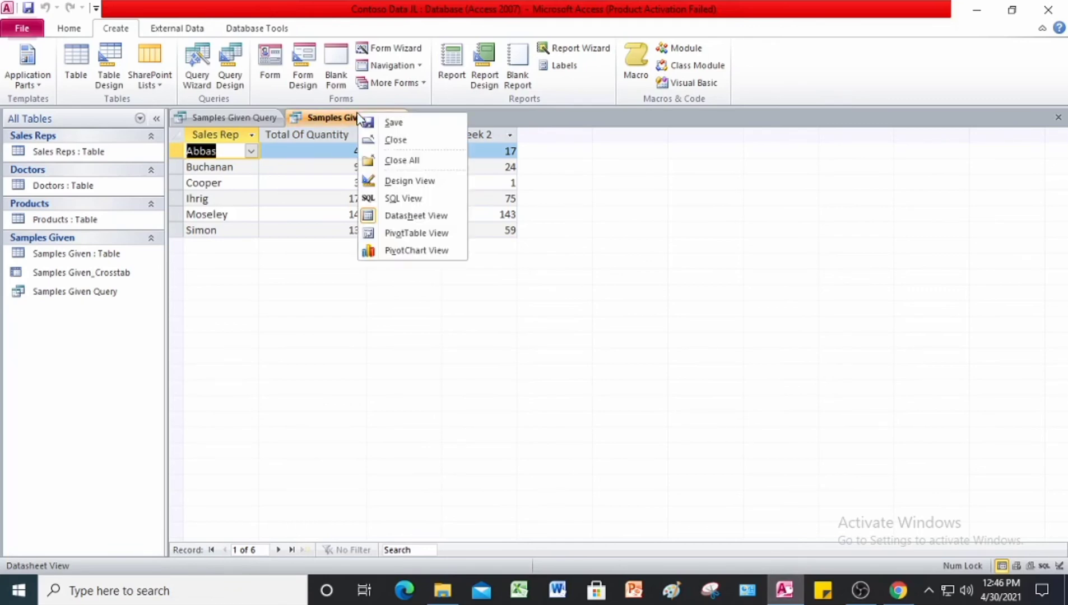
{"action": "left_click", "coordinate": [402, 160]}
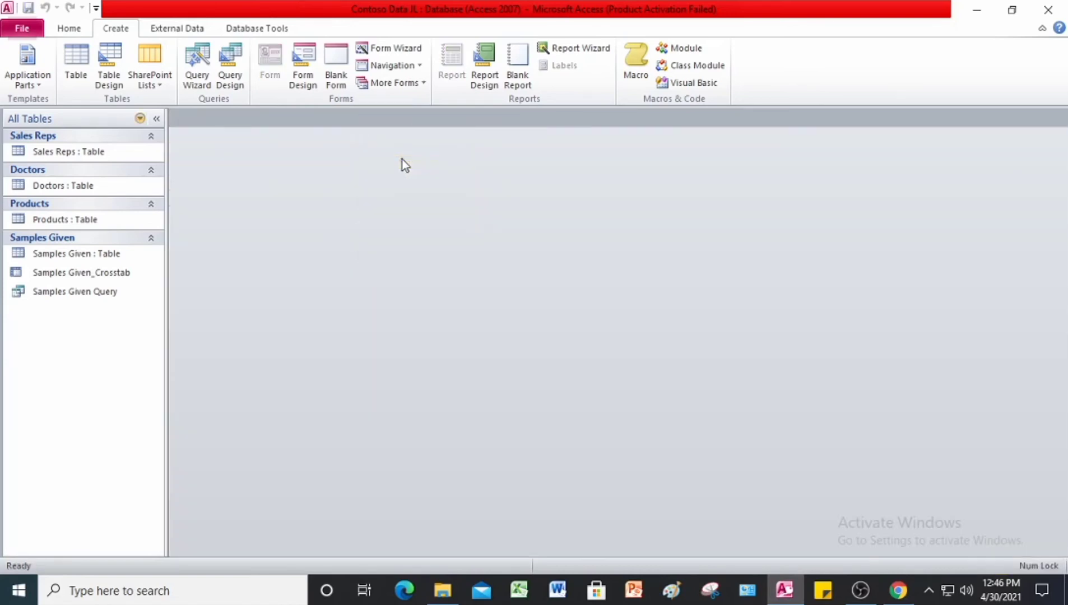
{"action": "left_click", "coordinate": [23, 29]}
{"action": "left_click", "coordinate": [45, 97]}
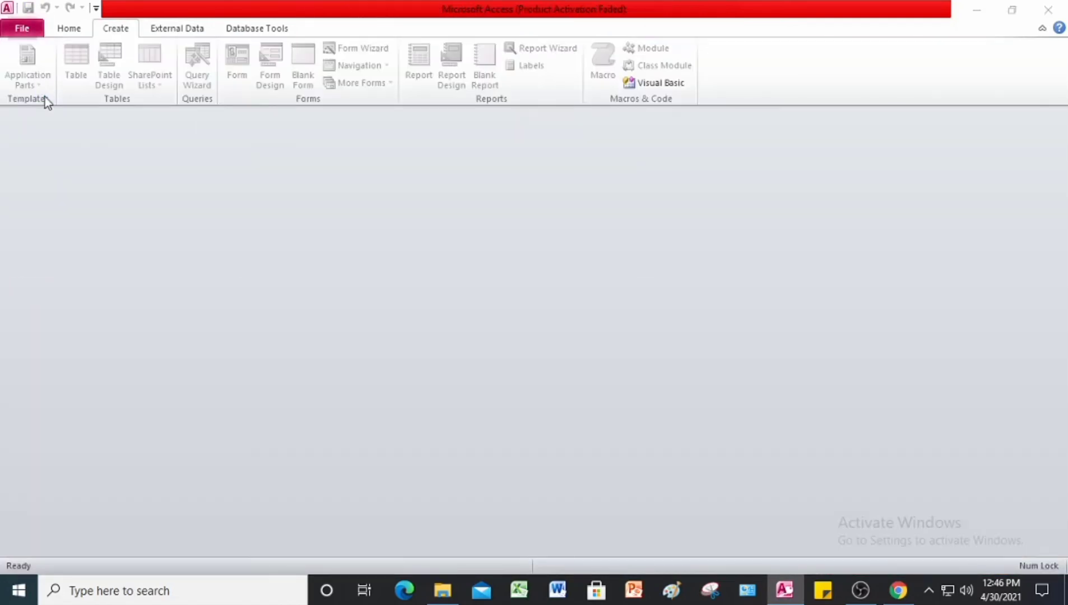
{"action": "left_click", "coordinate": [216, 296]}
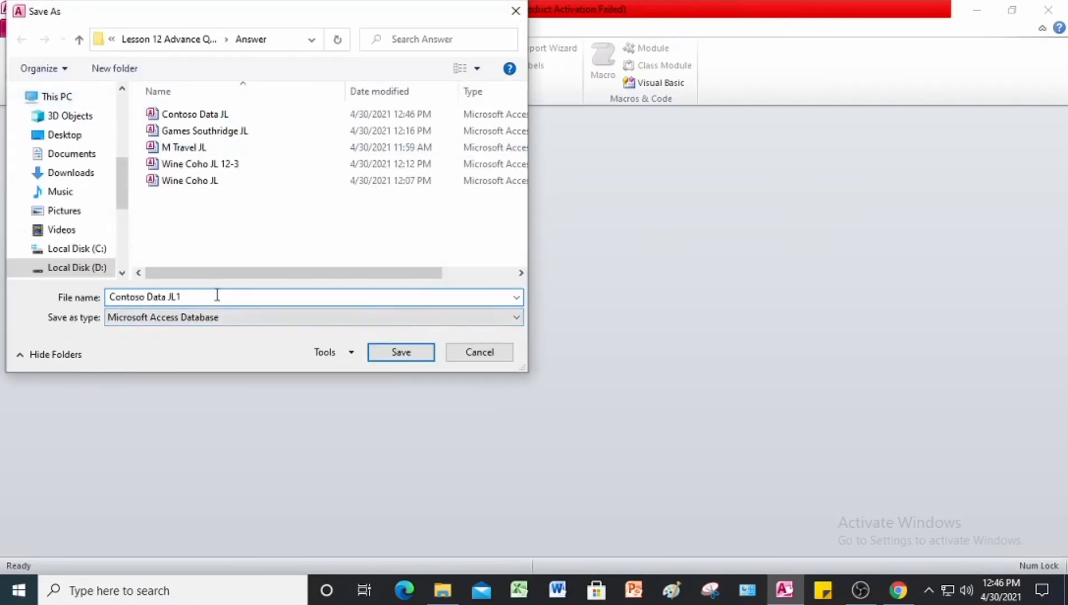
{"action": "key", "text": "BackSpace"}
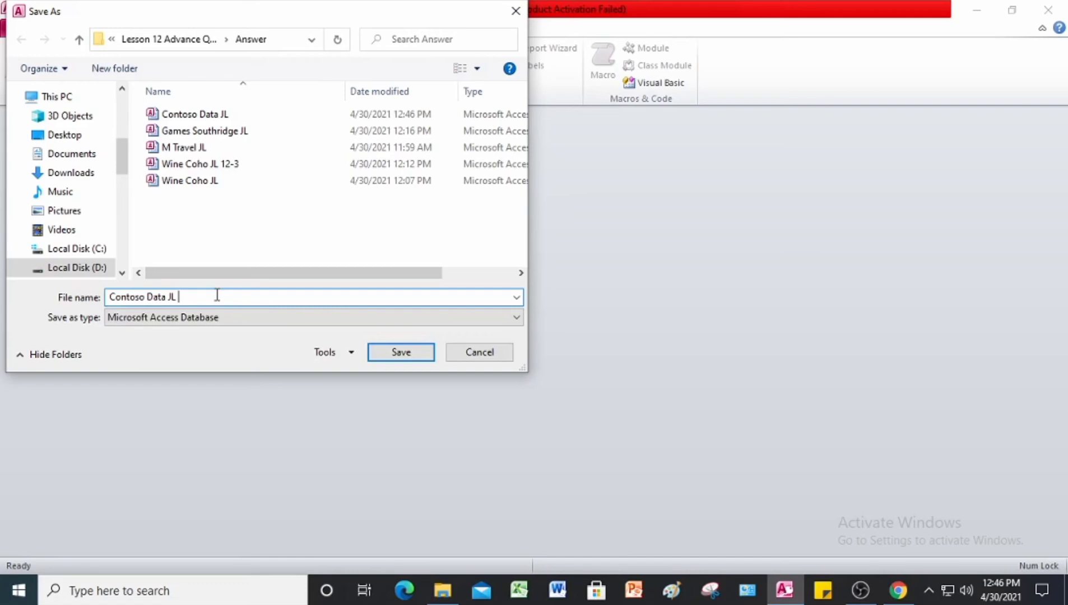
{"action": "type", "text": "12-6"}
{"action": "left_click", "coordinate": [421, 355]}
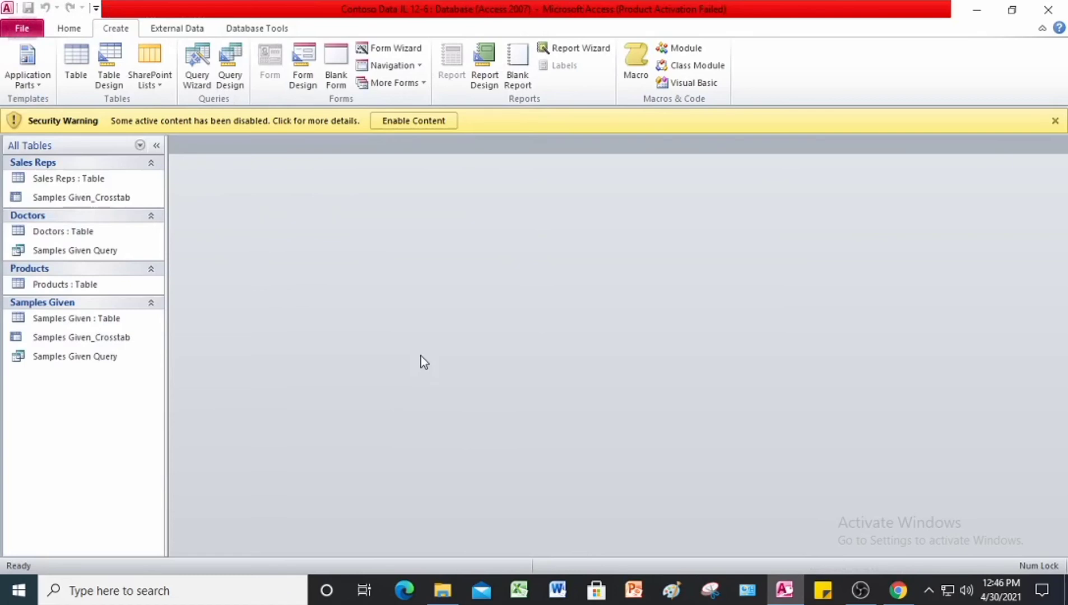
{"action": "left_click", "coordinate": [420, 121]}
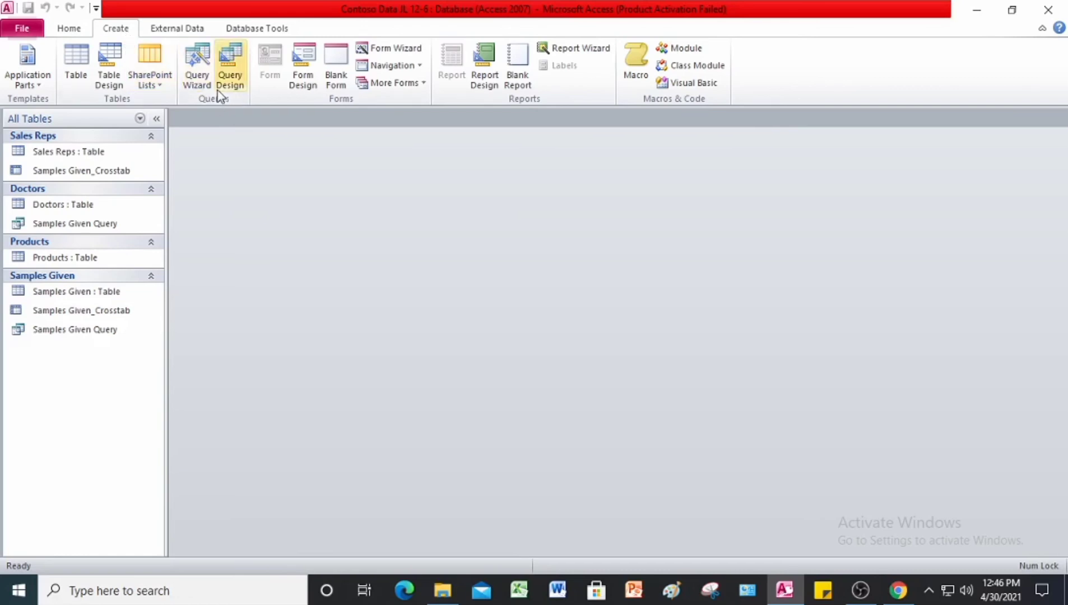
Step: Start a simple query with the Query Wizard that includes all fields of the Doctors table
{"action": "left_click", "coordinate": [203, 87]}
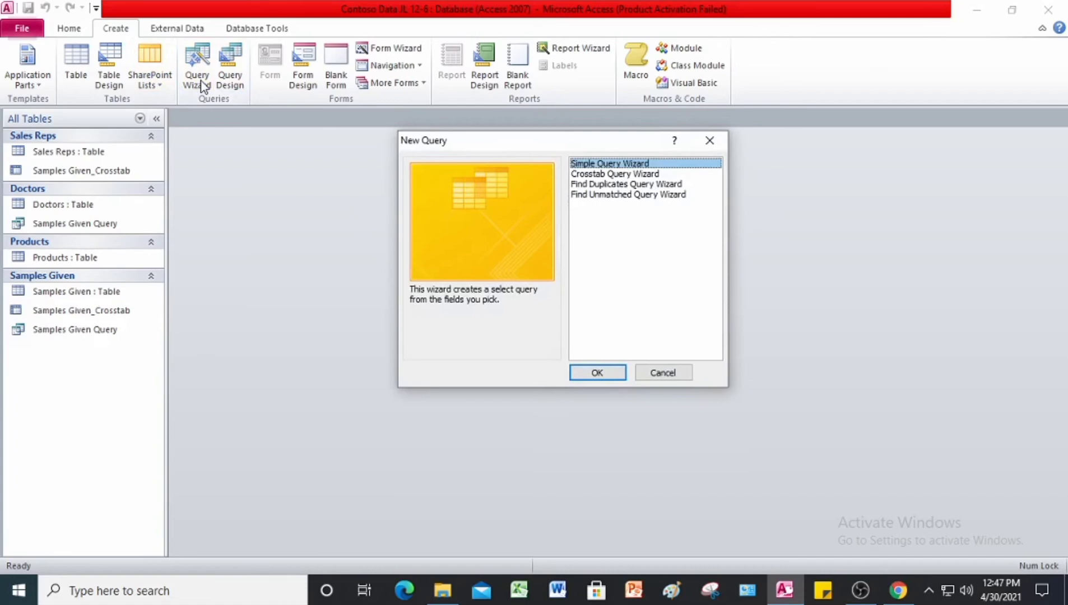
{"action": "left_click", "coordinate": [607, 374]}
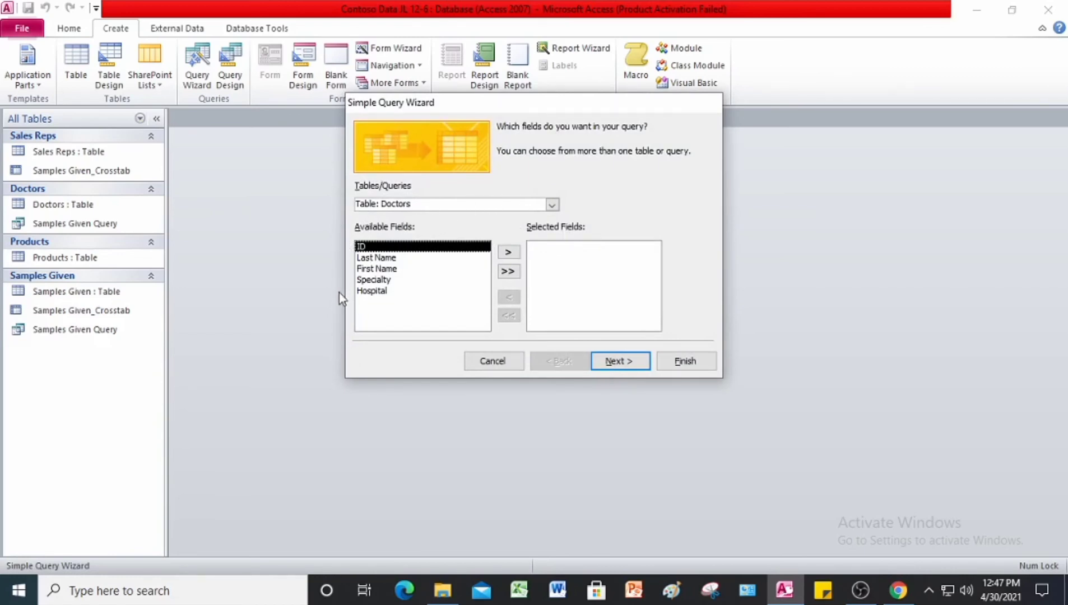
{"action": "left_click", "coordinate": [508, 271]}
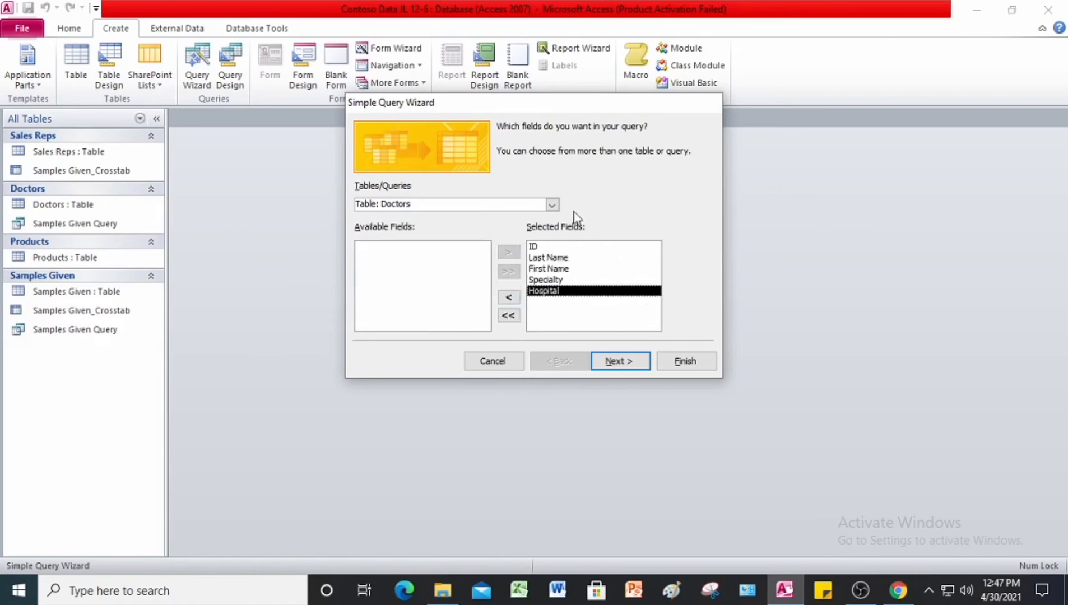
{"action": "left_click", "coordinate": [622, 363]}
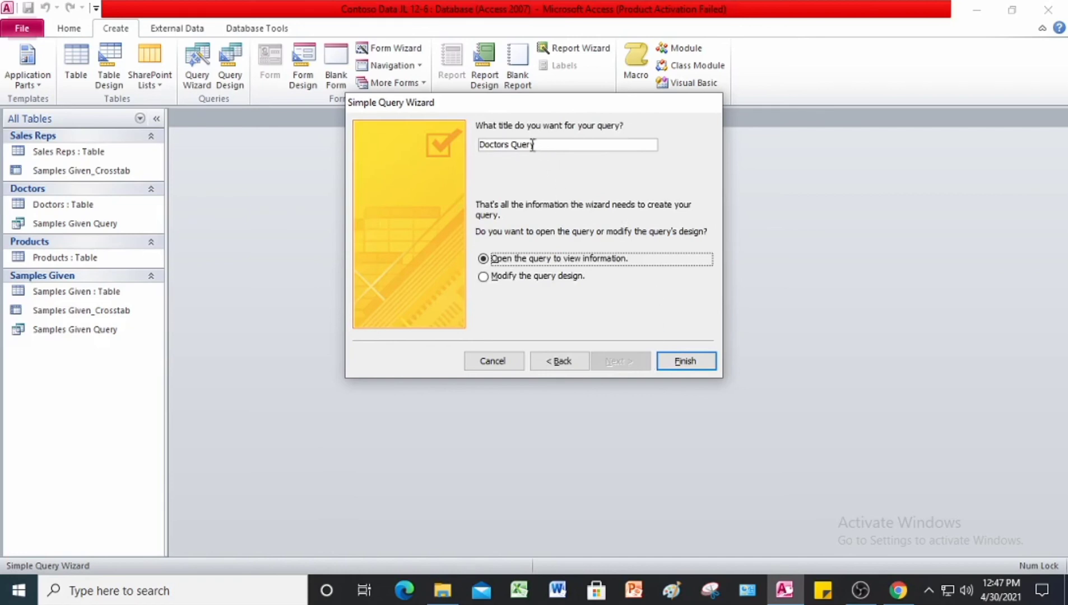
Step: Title the query Update Query and finish the wizard to view its records
{"action": "left_click", "coordinate": [511, 145]}
{"action": "key", "text": "BackSpace"}
{"action": "key", "text": "BackSpace"}
{"action": "key", "text": "BackSpace"}
{"action": "key", "text": "BackSpace"}
{"action": "key", "text": "BackSpace"}
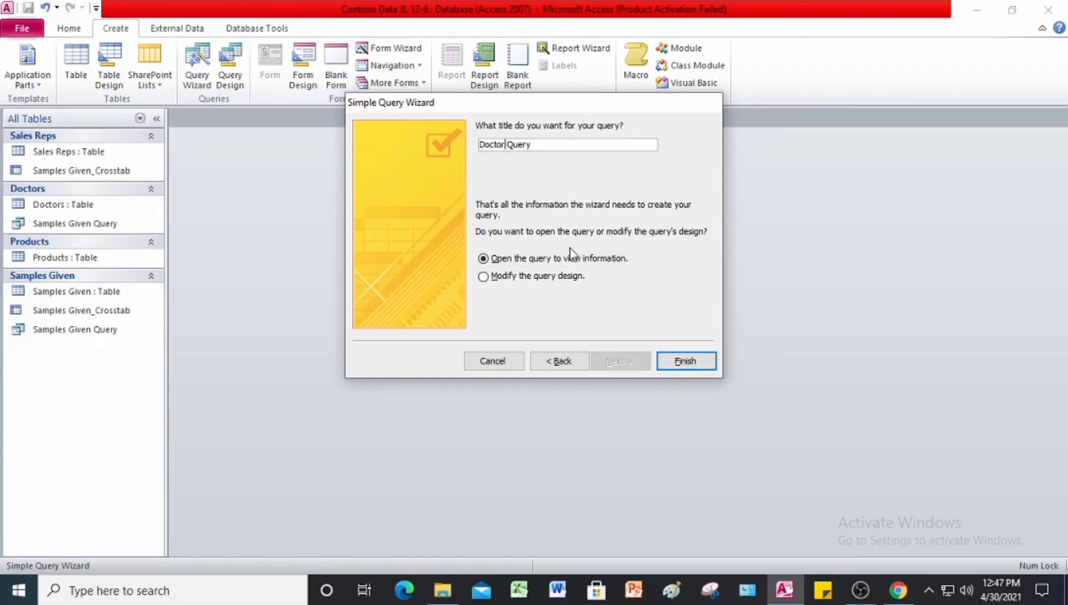
{"action": "key", "text": "BackSpace"}
{"action": "key", "text": "BackSpace"}
{"action": "key", "text": "BackSpace"}
{"action": "type", "text": "Update"}
{"action": "left_click", "coordinate": [690, 363]}
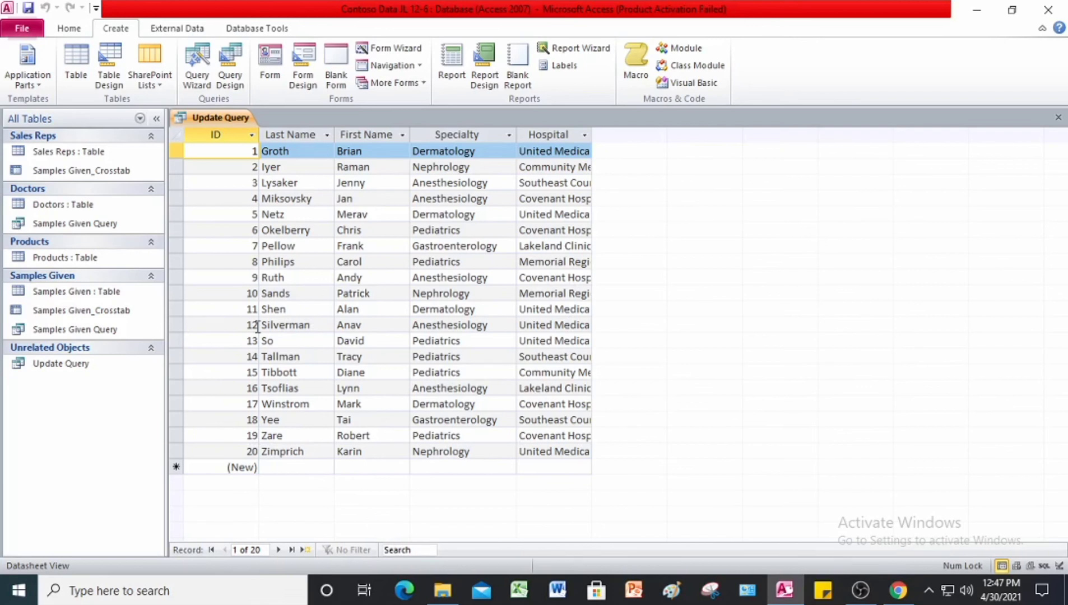
Step: In Design View, enter "Community Medical Center" as the criteria for the Hospital field of Update Query
{"action": "left_click", "coordinate": [68, 31]}
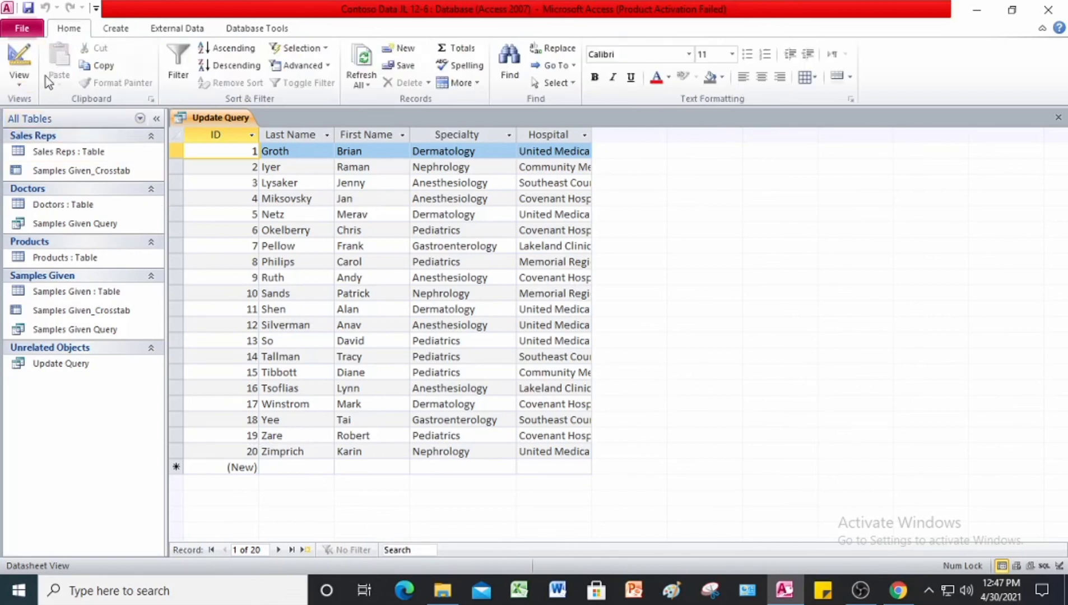
{"action": "left_click", "coordinate": [21, 84]}
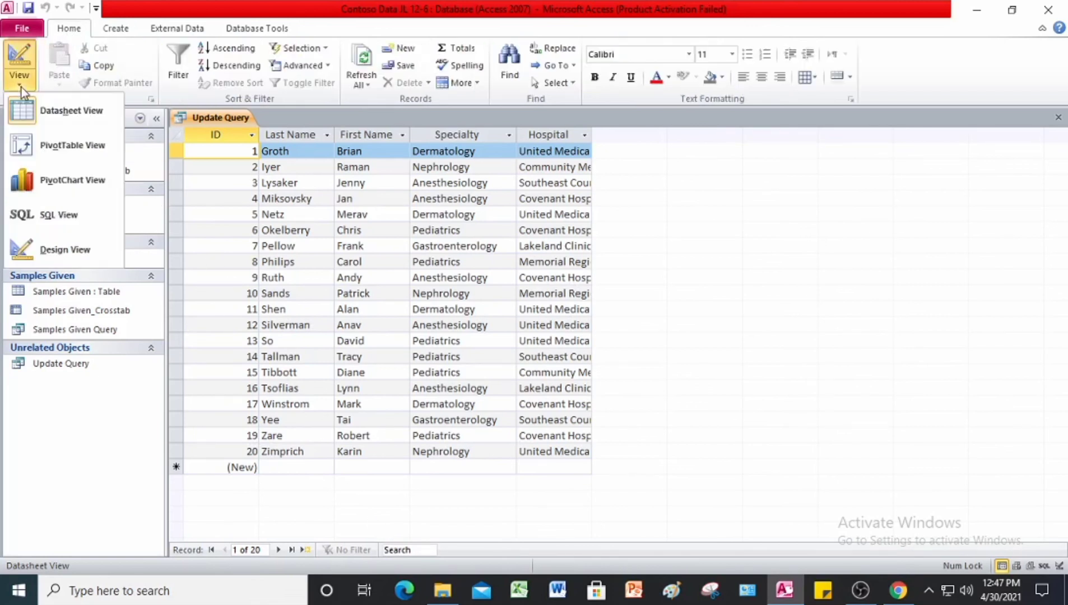
{"action": "left_click", "coordinate": [61, 256]}
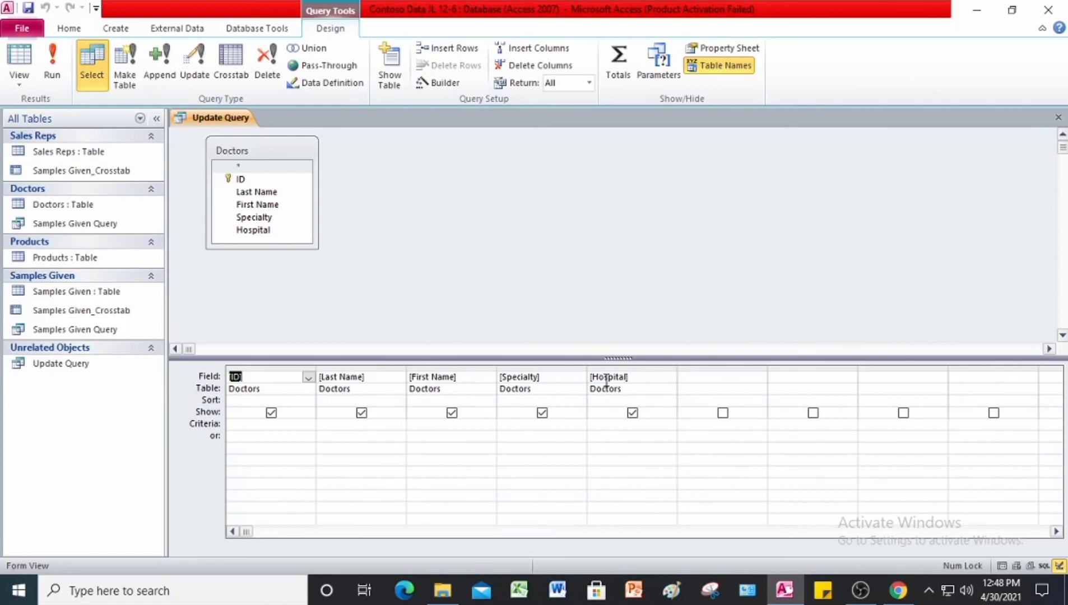
{"action": "left_click", "coordinate": [649, 381]}
{"action": "left_click", "coordinate": [653, 424]}
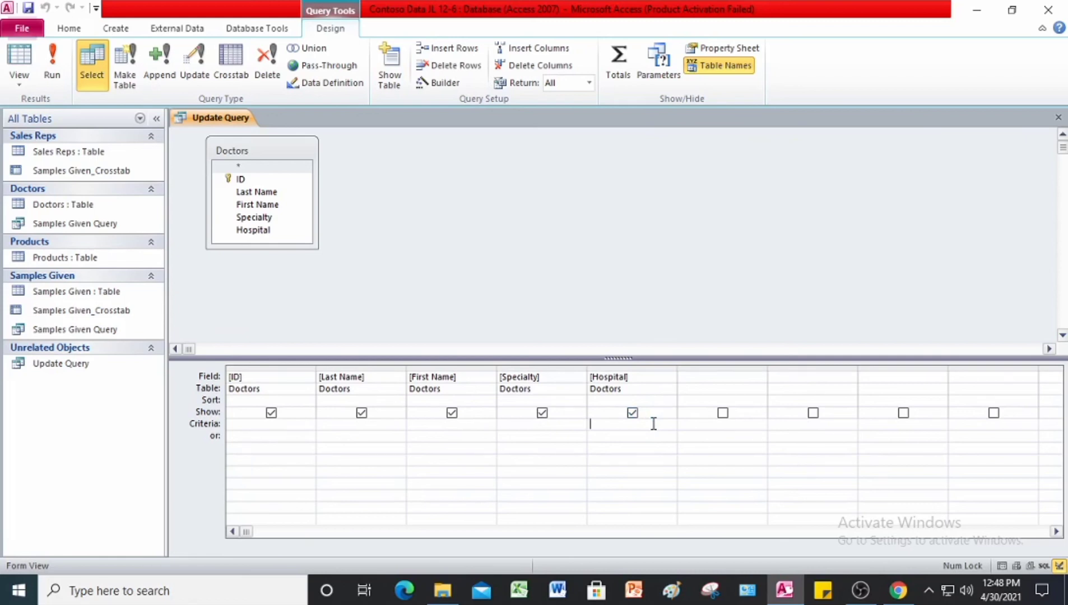
{"action": "type", "text": "\"\""}
{"action": "key", "text": "Left"}
{"action": "type", "text": "Communi"}
{"action": "type", "text": "ty"}
{"action": "type", "text": " Medical"}
{"action": "type", "text": " Center"}
{"action": "key", "text": "Tab"}
Step: Run the select query, widen the Hospital column to show full names, and return to Design View
{"action": "left_click", "coordinate": [49, 73]}
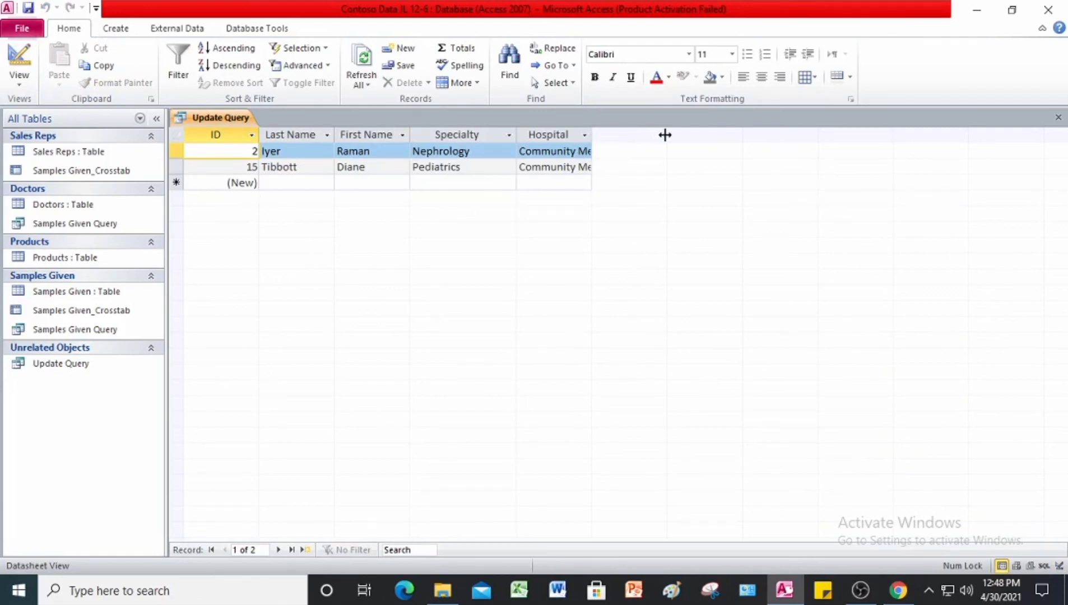
{"action": "left_click_drag", "start_coordinate": [665, 135], "coordinate": [681, 135]}
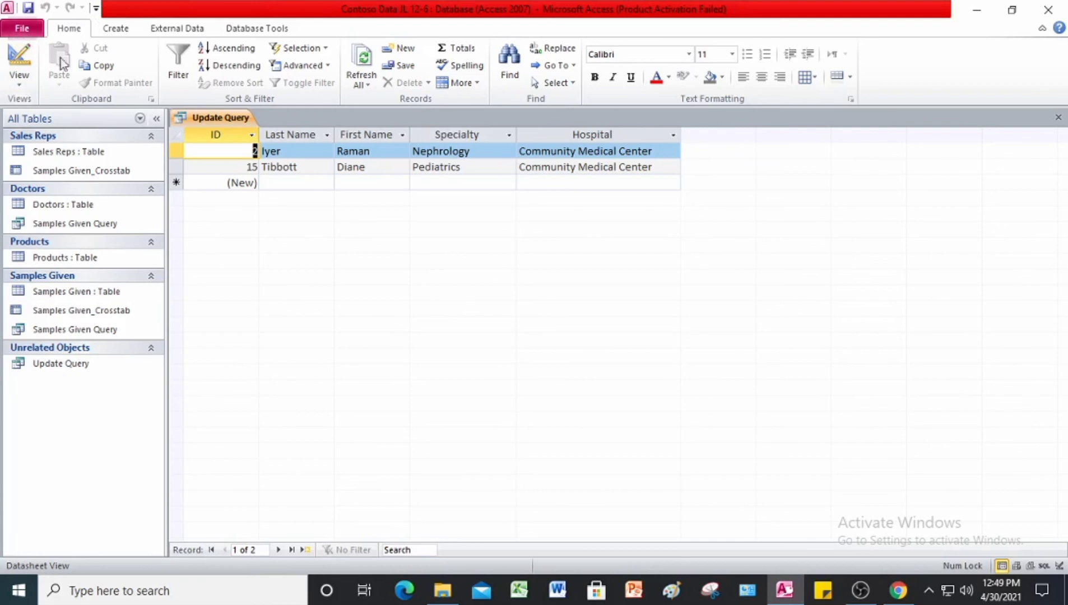
{"action": "left_click", "coordinate": [20, 85]}
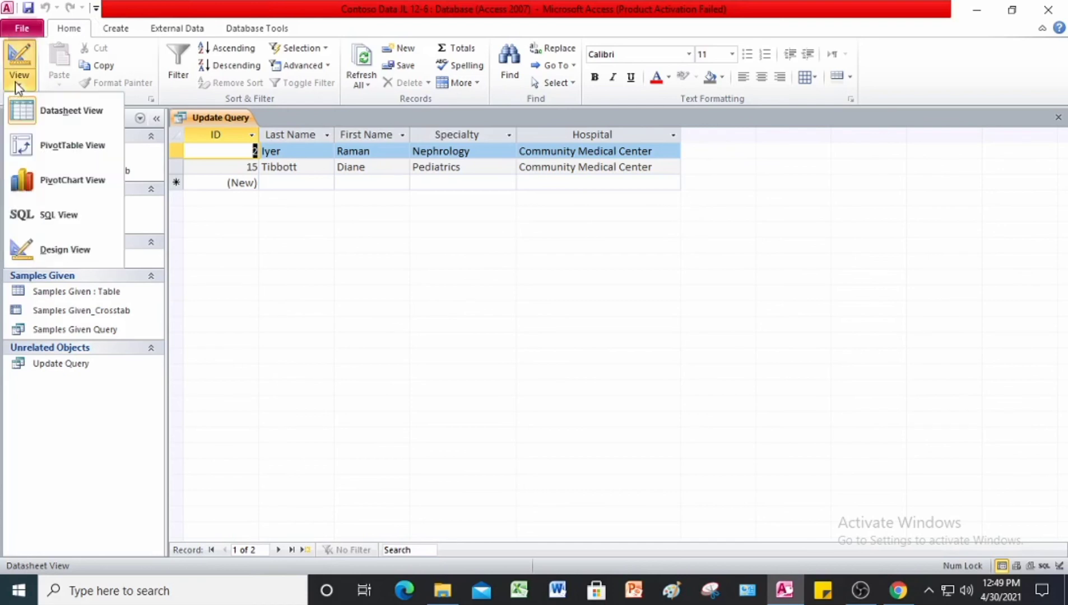
{"action": "left_click", "coordinate": [73, 262]}
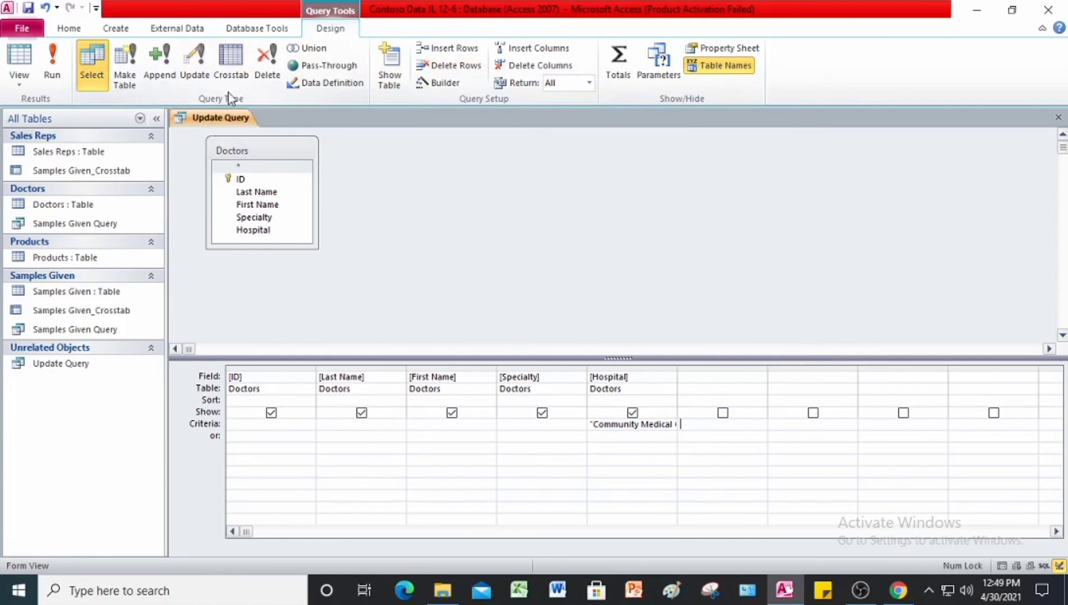
Step: Convert the query to an update query and set the Hospital field's Update To value to "Community Regional Hospital"
{"action": "left_click", "coordinate": [204, 63]}
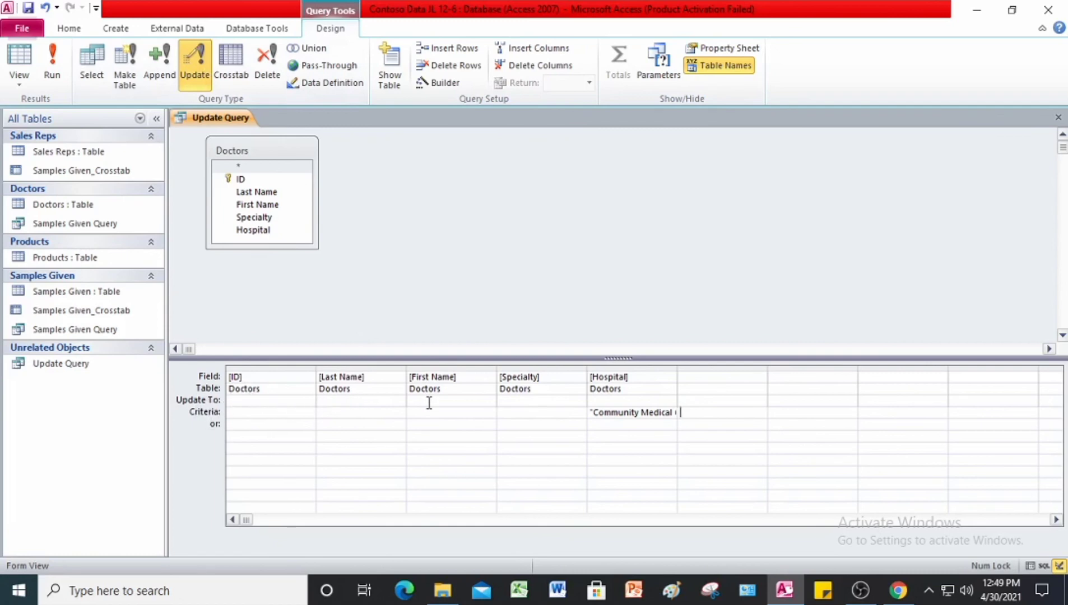
{"action": "left_click", "coordinate": [611, 401]}
{"action": "type", "text": "\"Commu"}
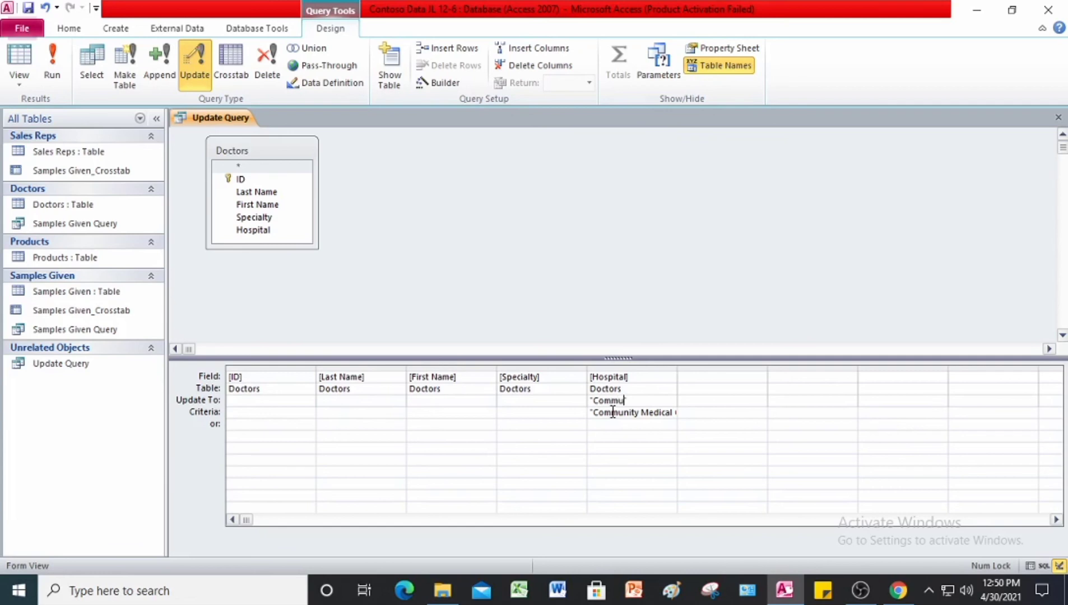
{"action": "type", "text": "nity "}
{"action": "type", "text": "Regiona"}
{"action": "type", "text": "l Hos"}
{"action": "type", "text": "pita"}
{"action": "type", "text": "l\""}
{"action": "key", "text": "Return"}
Step: Run the update query and accept updating the matching Doctors records
{"action": "left_click", "coordinate": [49, 79]}
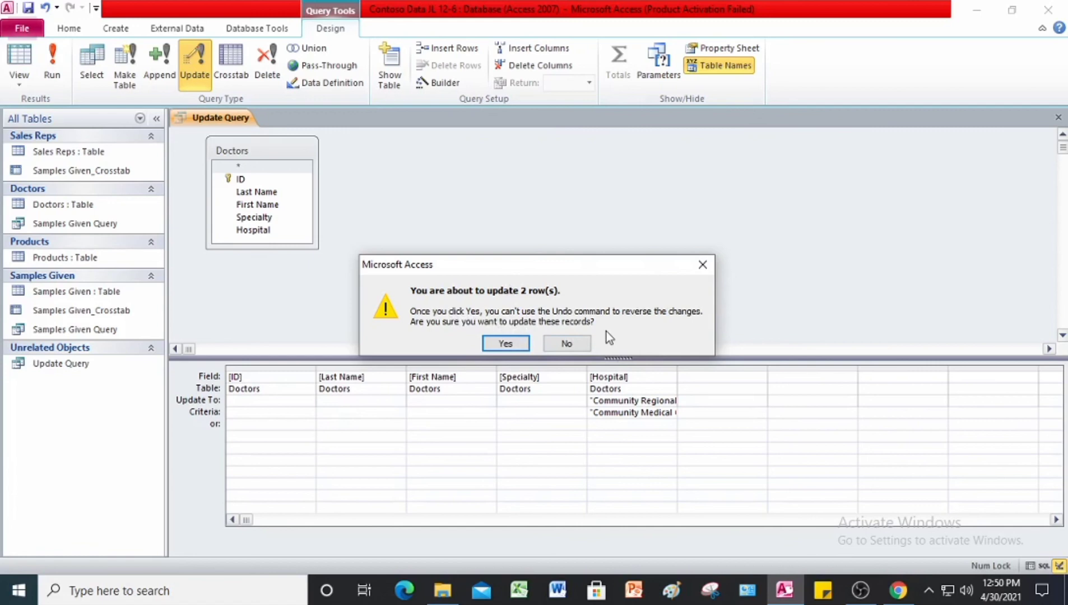
{"action": "left_click", "coordinate": [506, 342]}
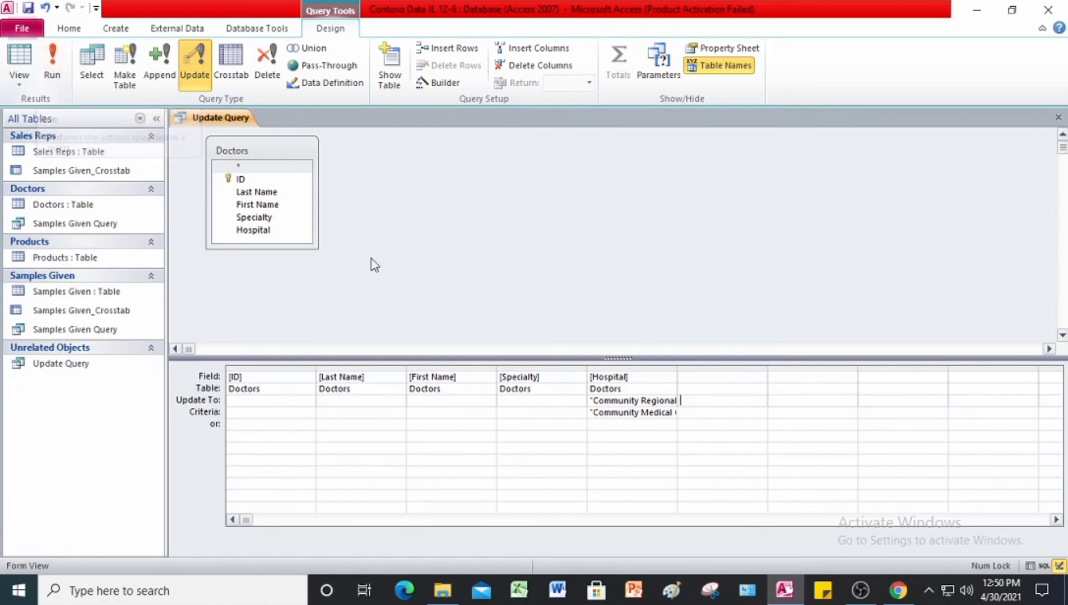
Step: Open the Doctors table, widen its Hospital column, and filter it to show only Community Regional Hospital
{"action": "double_click", "coordinate": [64, 202]}
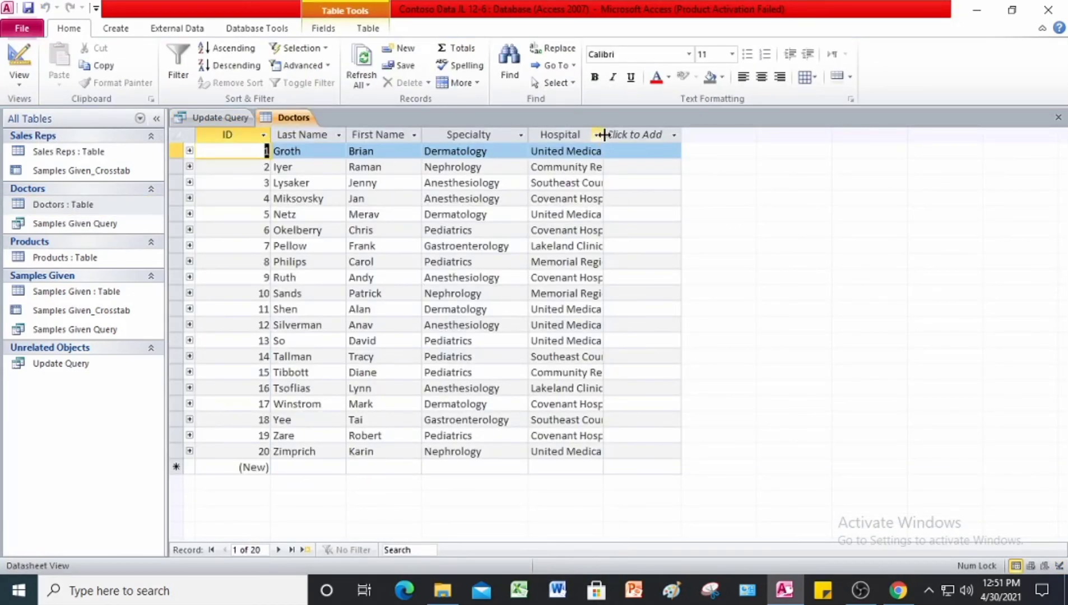
{"action": "double_click", "coordinate": [681, 139]}
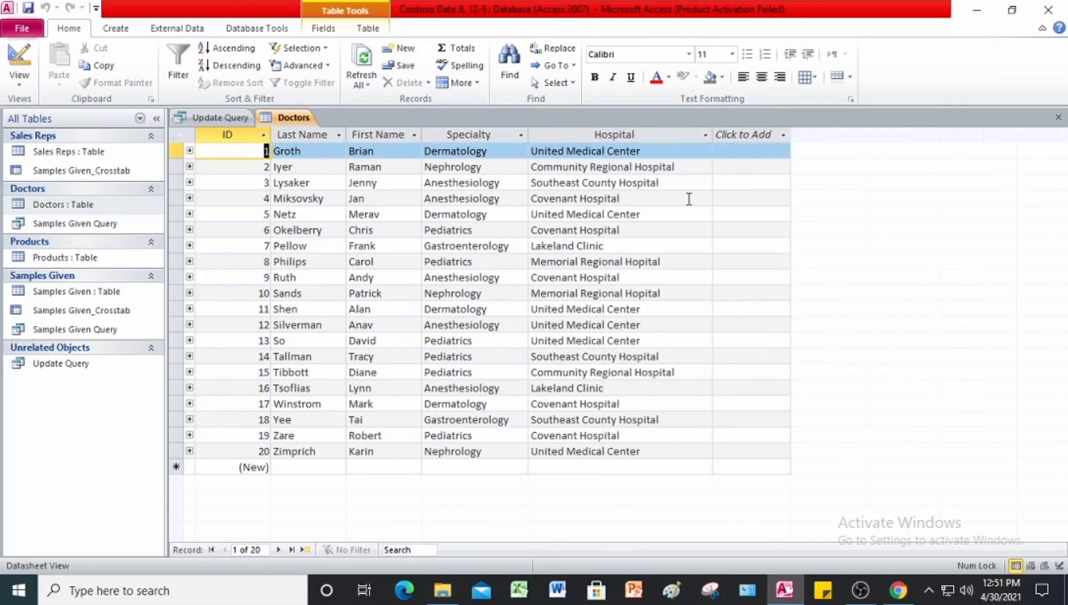
{"action": "left_click", "coordinate": [708, 137]}
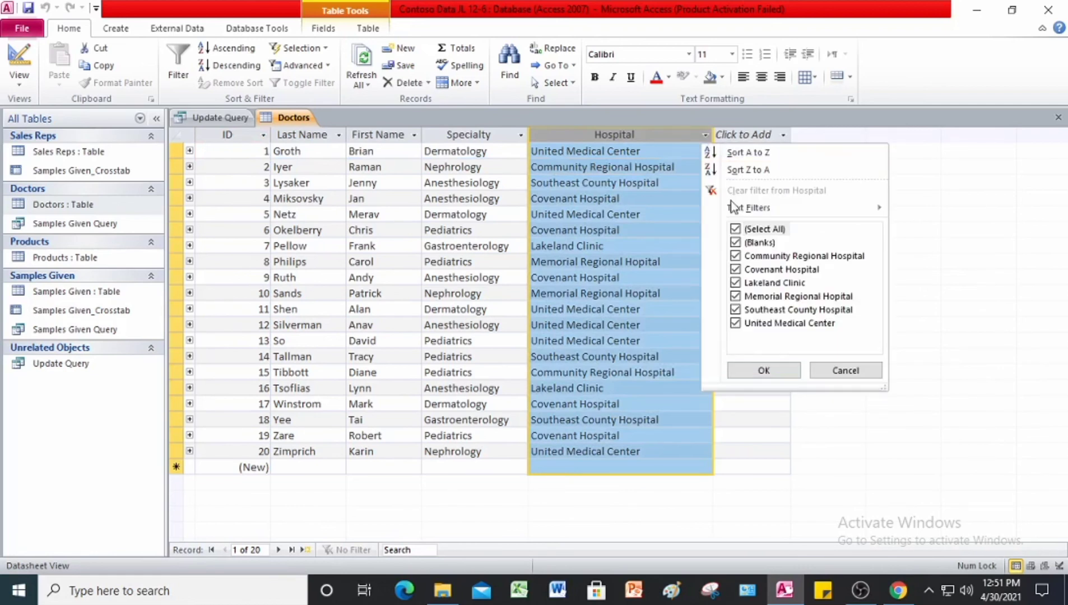
{"action": "left_click", "coordinate": [735, 228]}
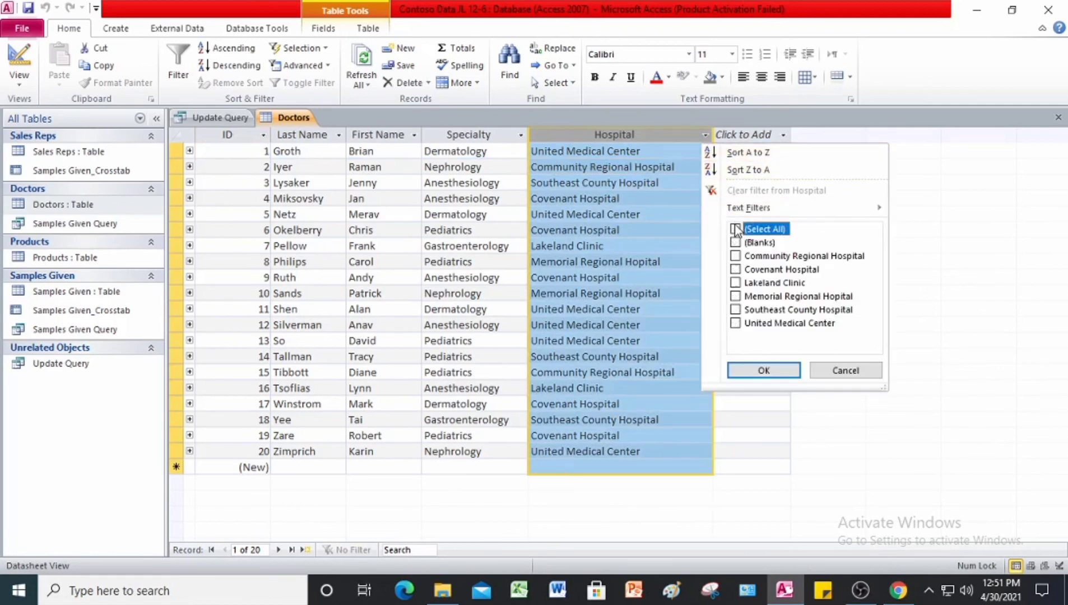
{"action": "left_click", "coordinate": [739, 256]}
{"action": "left_click", "coordinate": [759, 377]}
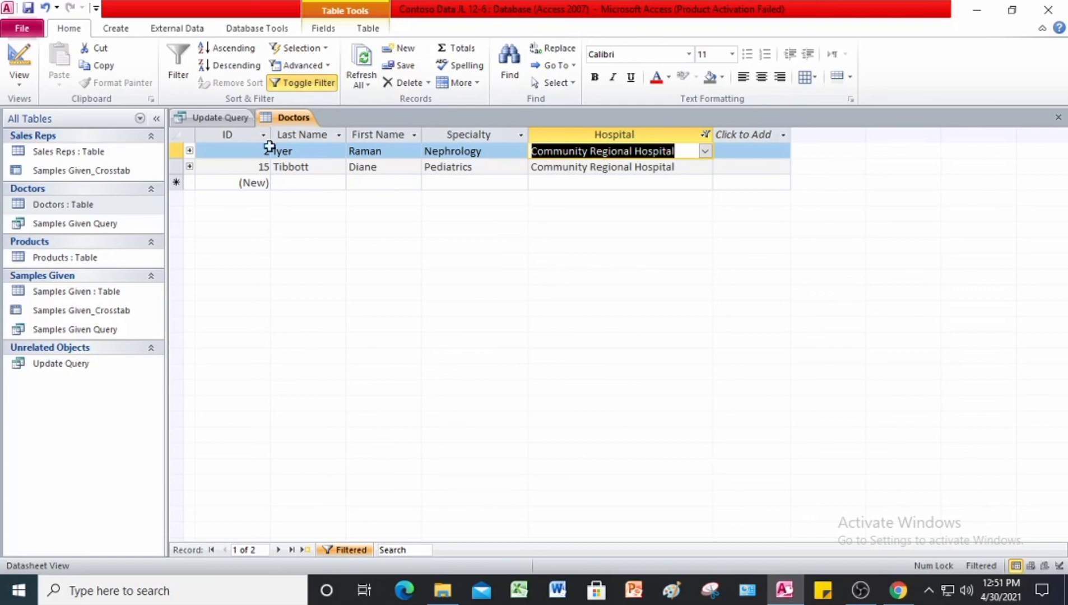
Step: Close all open objects with changes to Update Query and the Doctors table saved, and close Access
{"action": "right_click", "coordinate": [287, 119]}
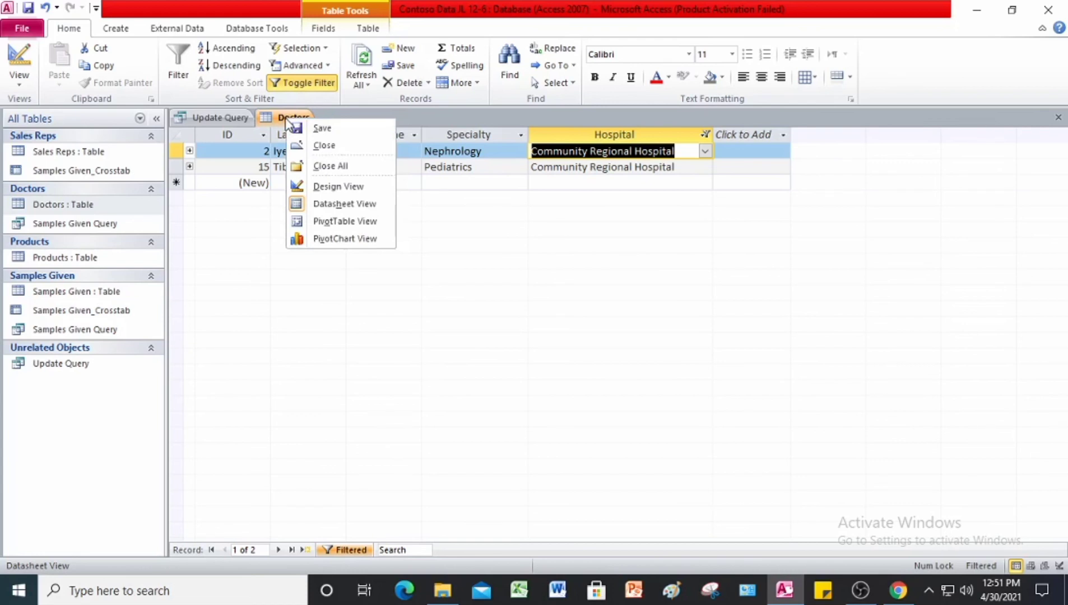
{"action": "left_click", "coordinate": [327, 166]}
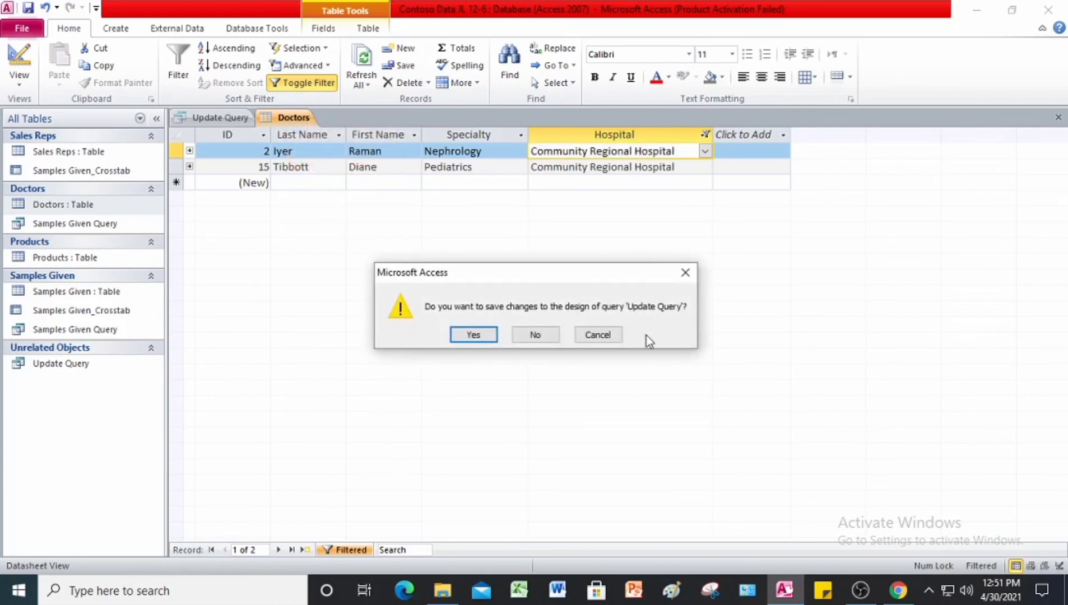
{"action": "left_click", "coordinate": [473, 335]}
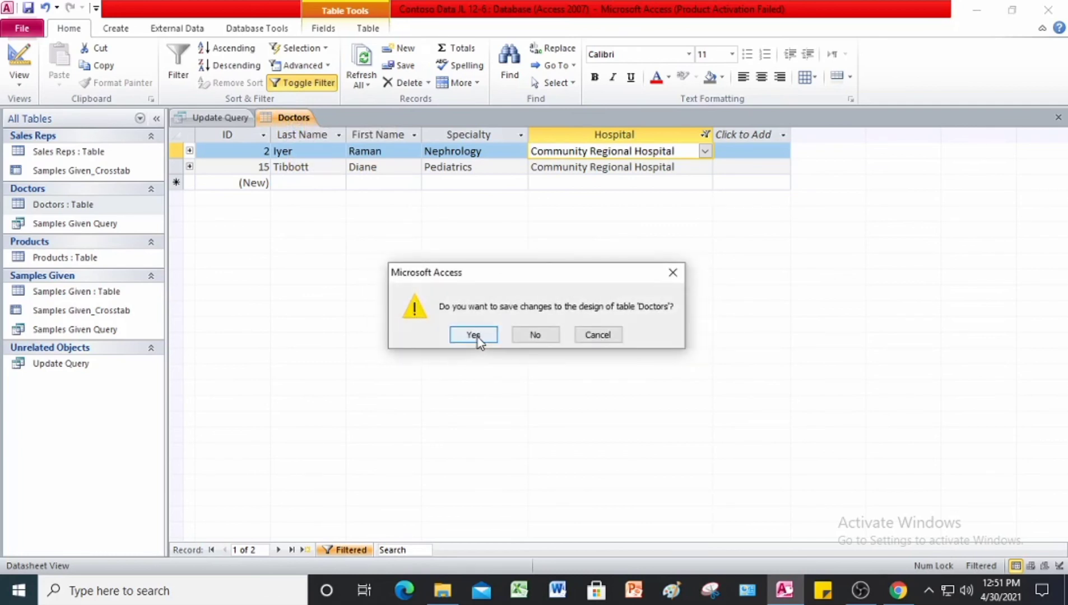
{"action": "left_click", "coordinate": [477, 337]}
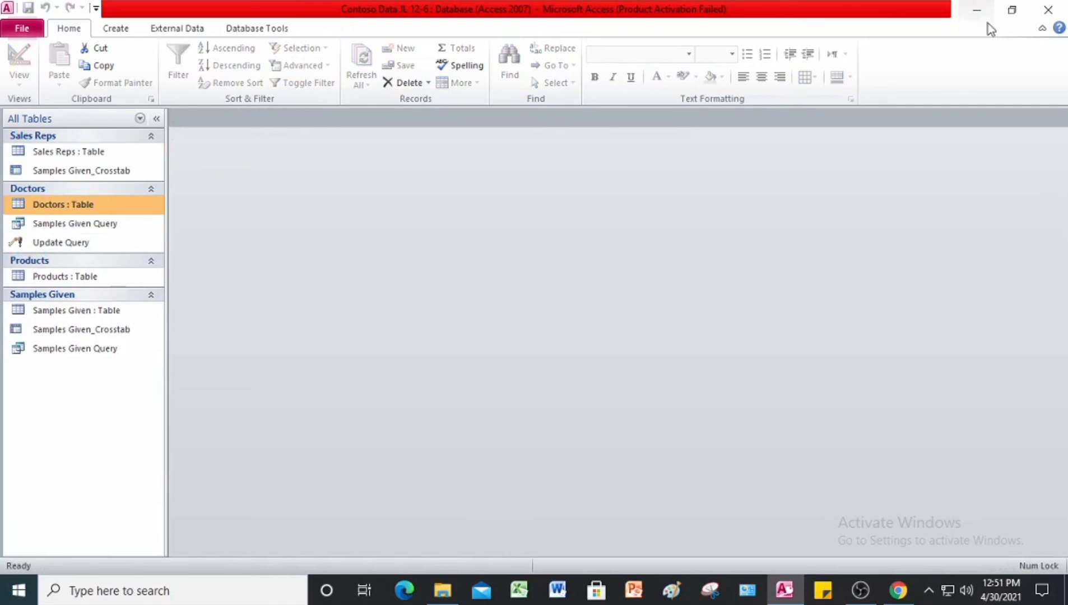
{"action": "left_click", "coordinate": [1062, 15]}
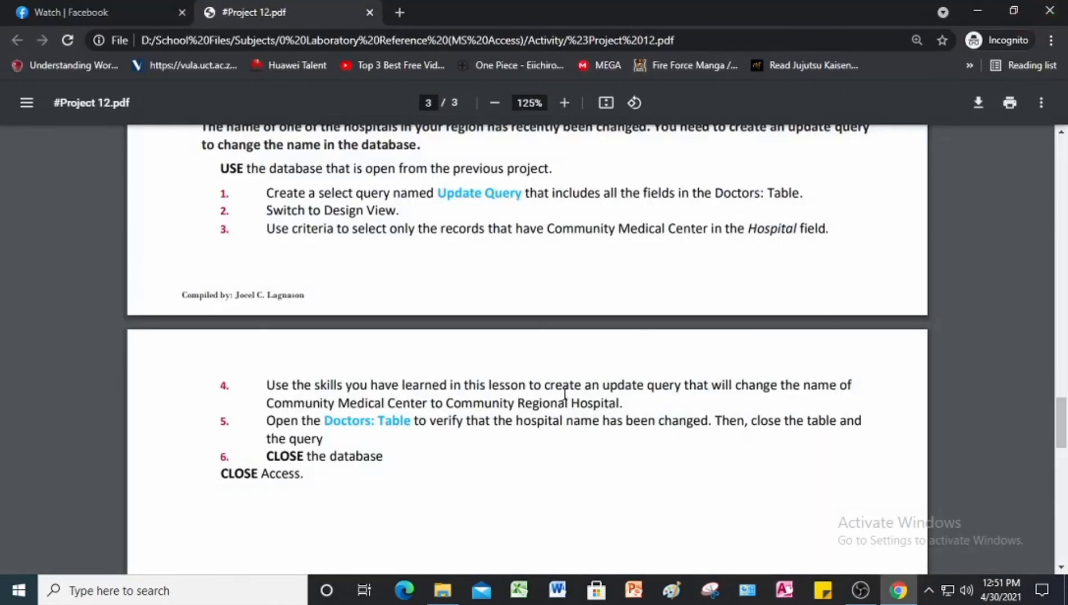
Step: Review the #Project 12 PDF back to its first page in Chrome and check the saved databases in File Explorer's Answer folder
{"action": "scroll", "coordinate": [565, 394], "scroll_direction": "up", "scroll_amount": 3}
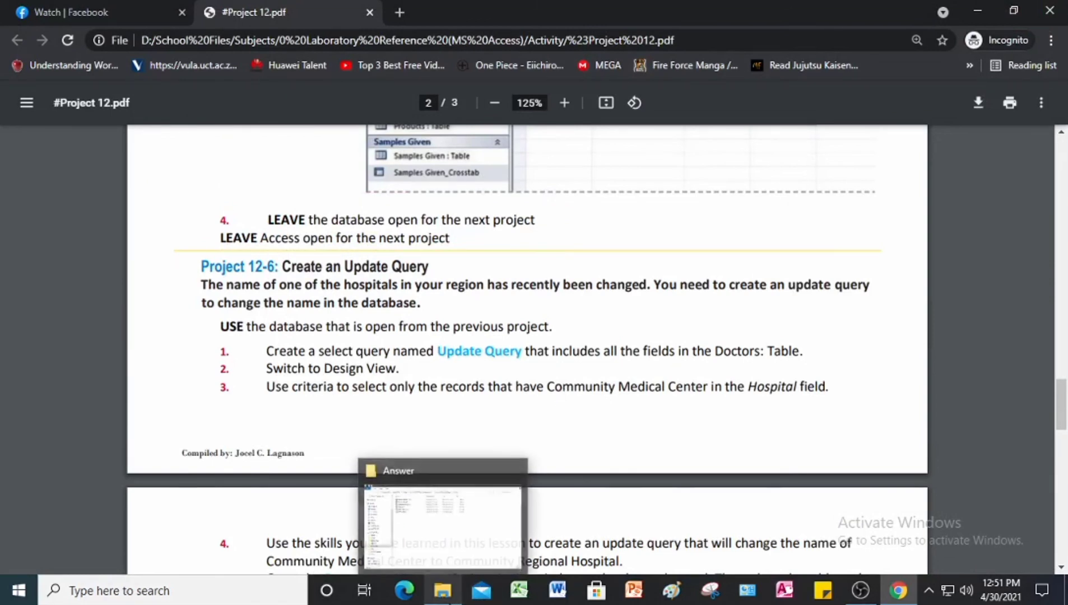
{"action": "scroll", "coordinate": [602, 393], "scroll_direction": "up", "scroll_amount": 20}
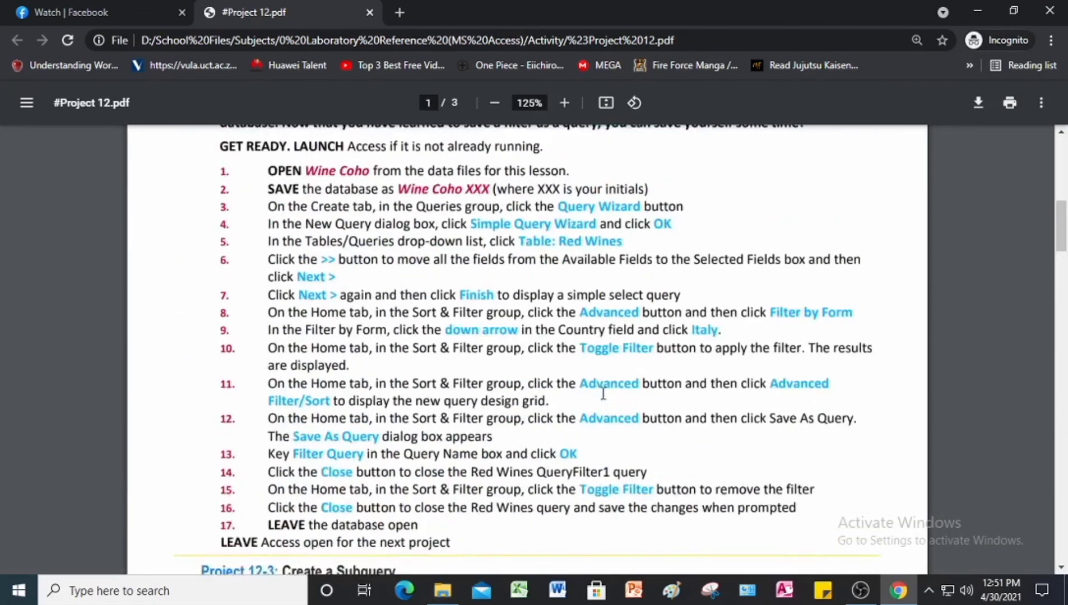
{"action": "scroll", "coordinate": [602, 394], "scroll_direction": "up", "scroll_amount": 2}
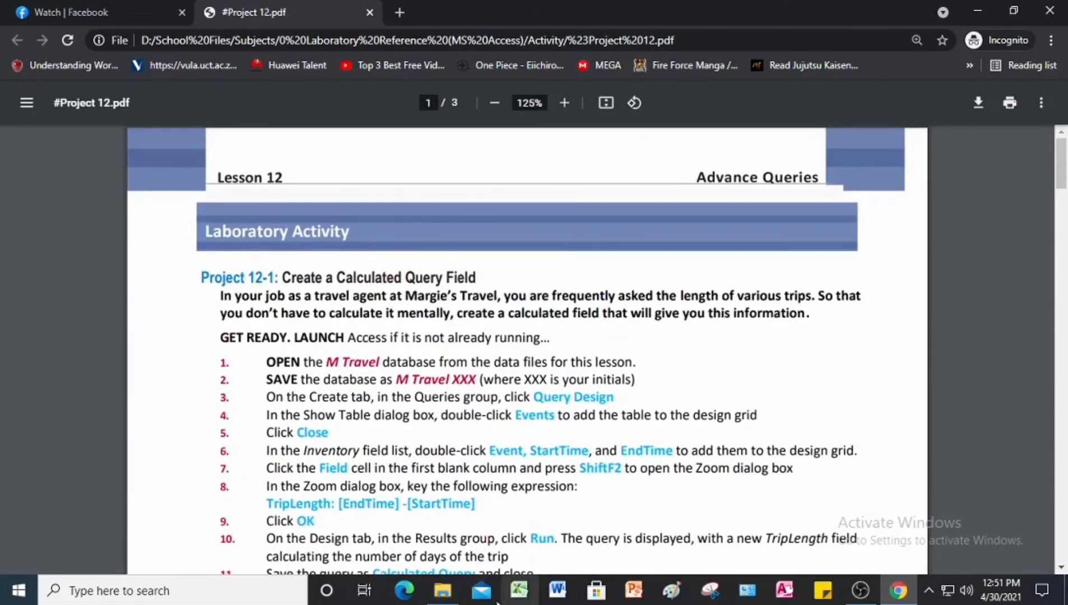
{"action": "left_click", "coordinate": [442, 590]}
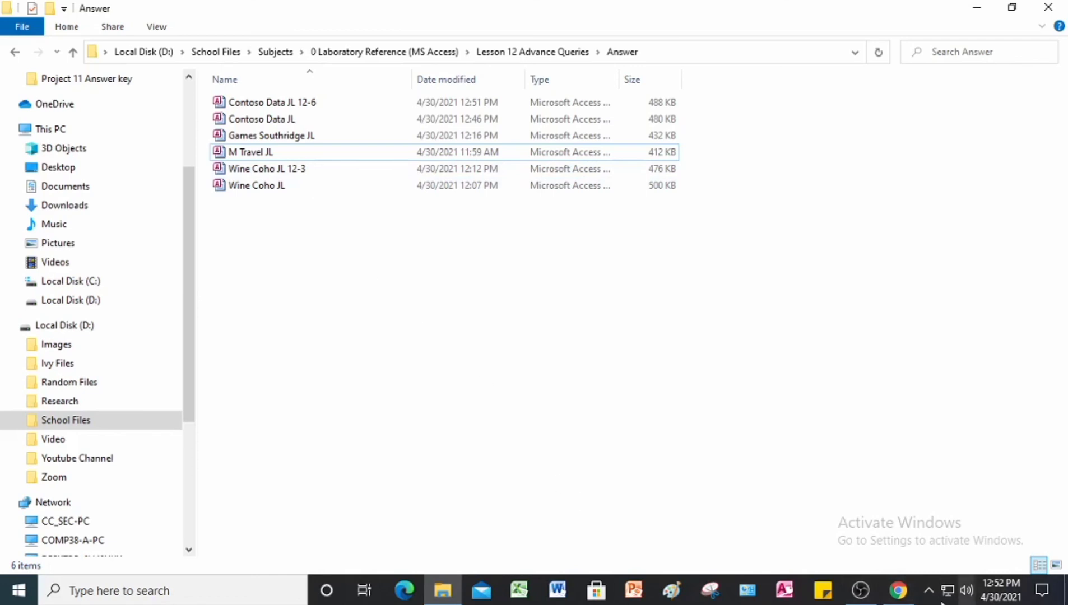
{"action": "left_click", "coordinate": [898, 590]}
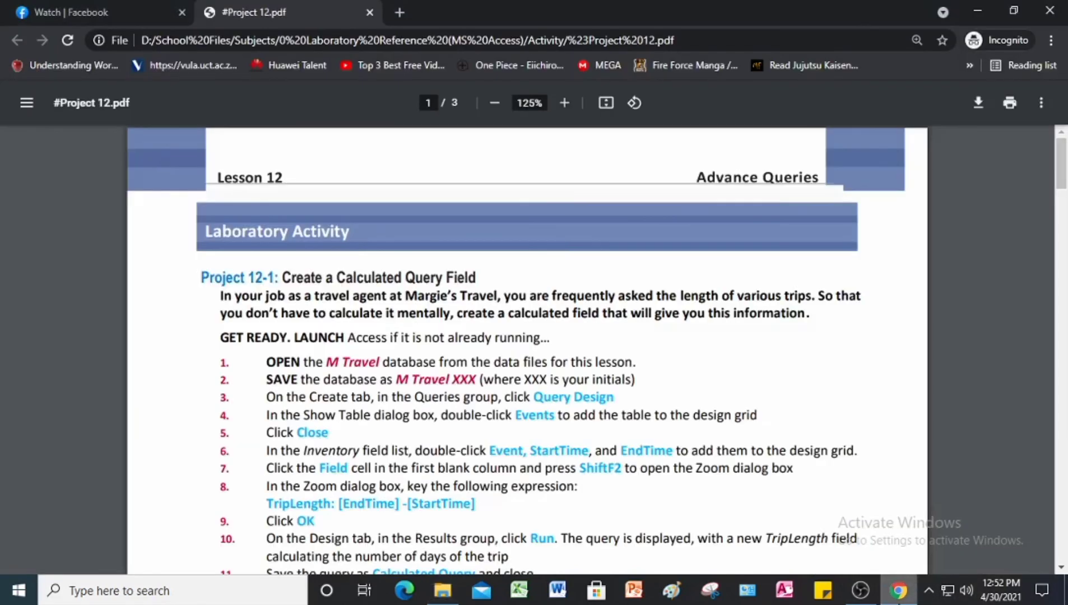